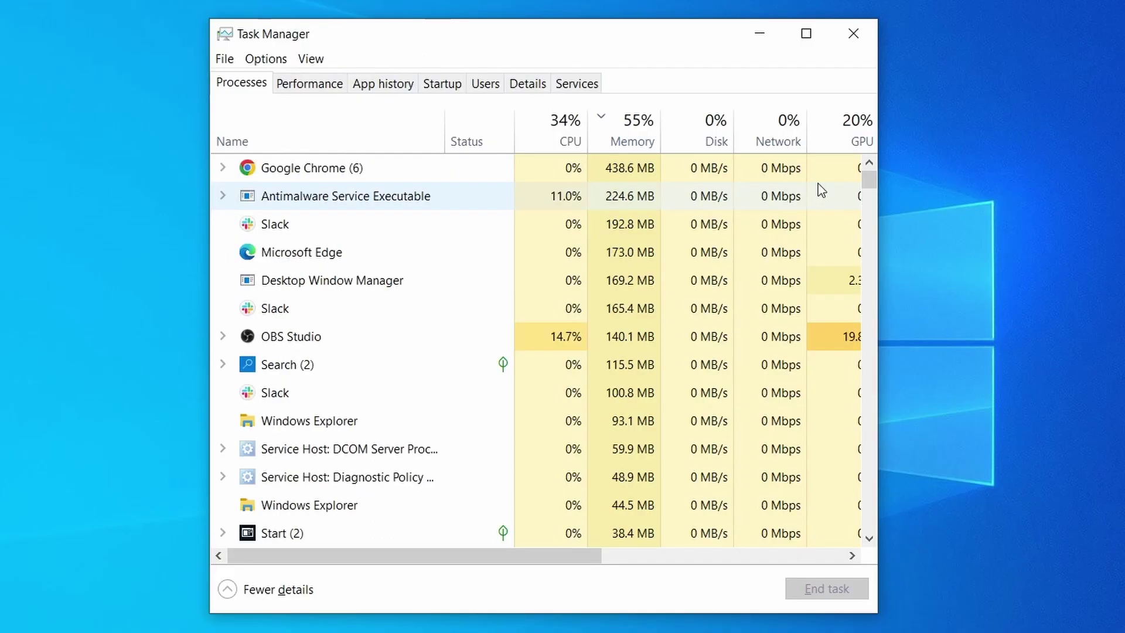
Sort the running processes by CPU usage and by memory usage.
click(544, 137)
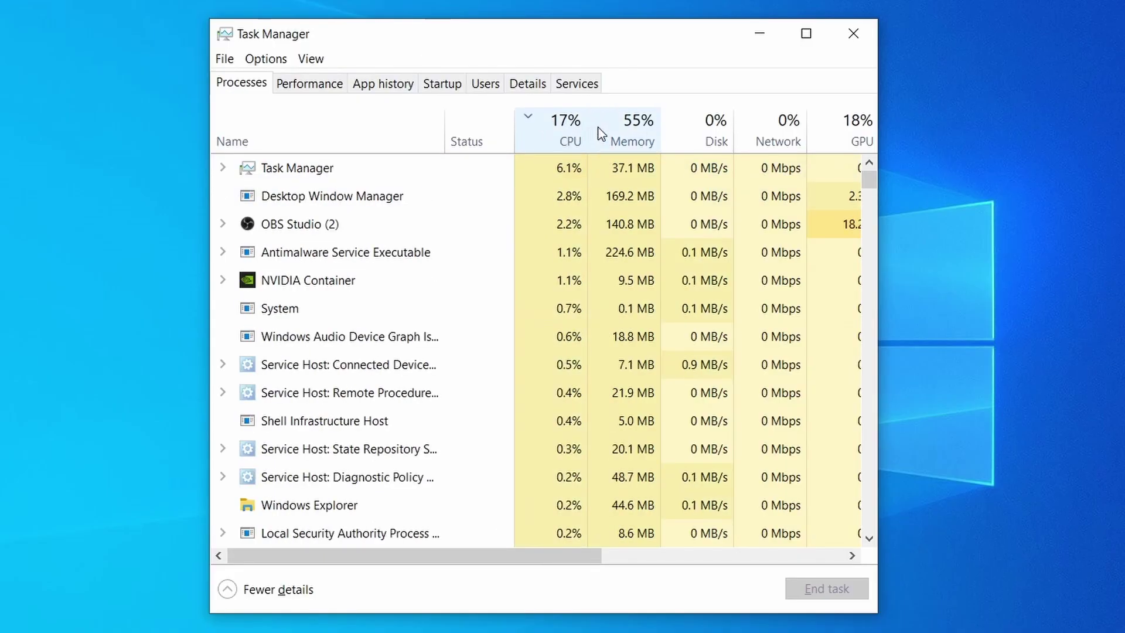
click(640, 129)
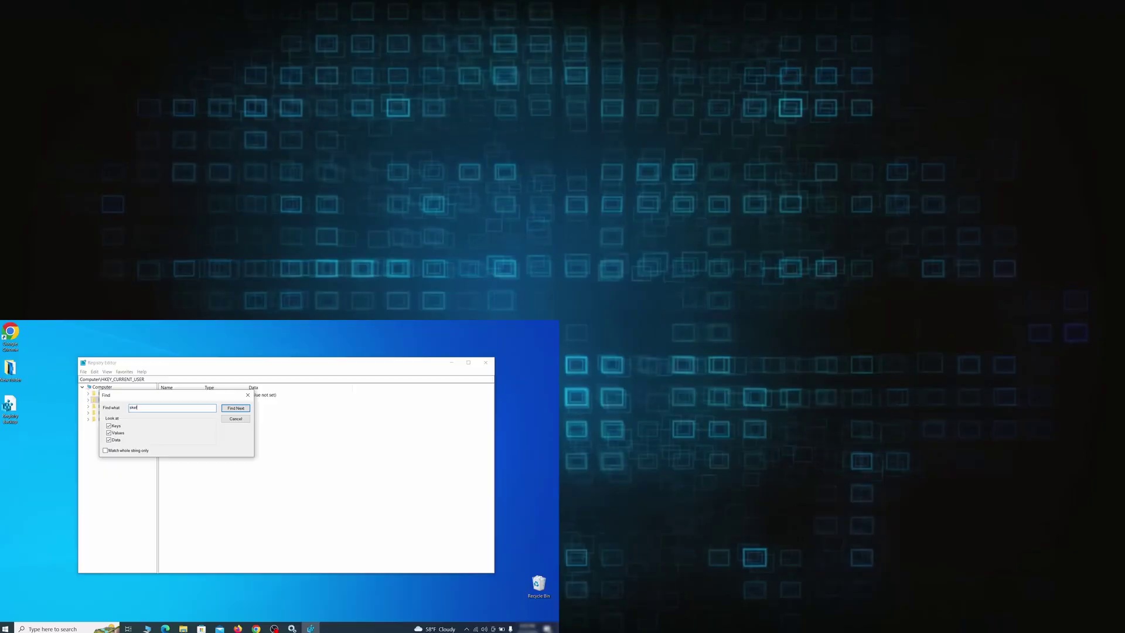
text(chy)
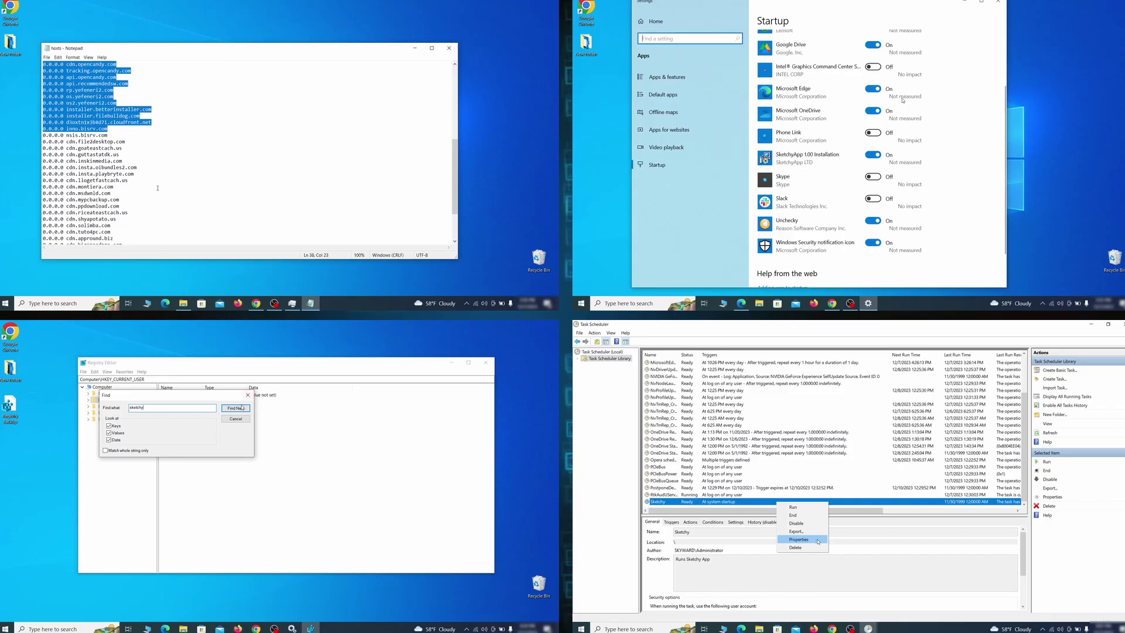
click(236, 408)
click(799, 539)
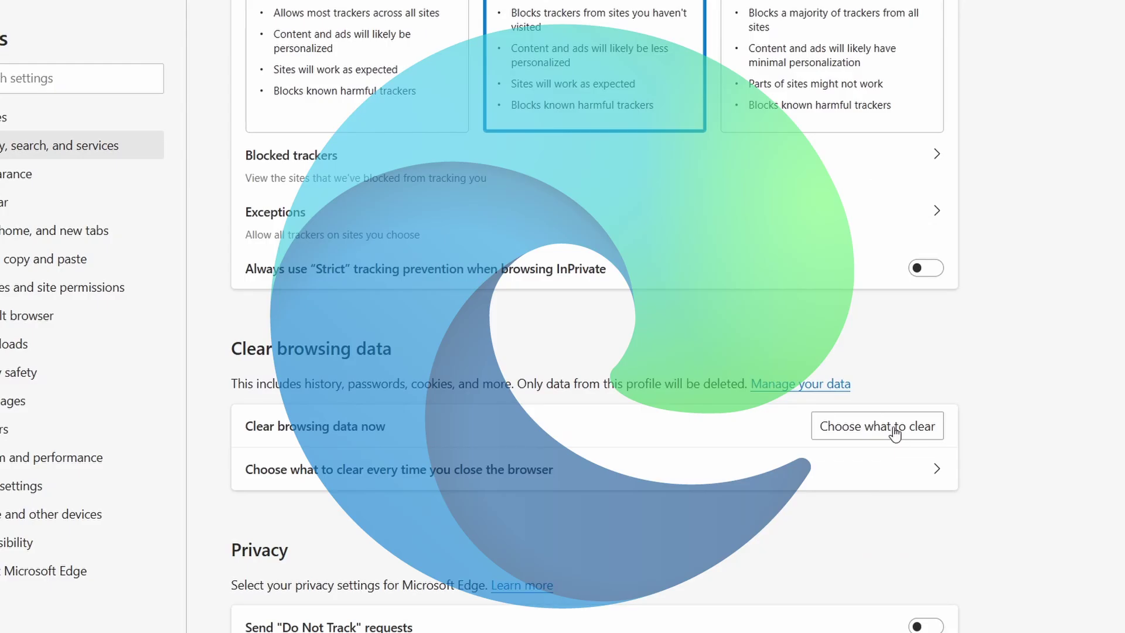
click(900, 427)
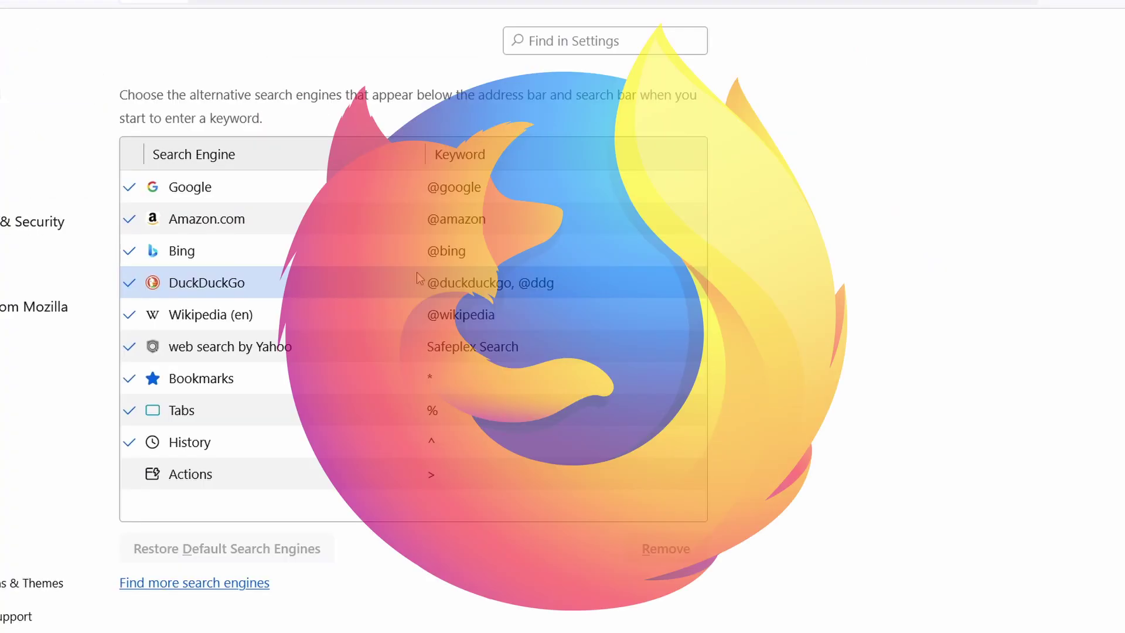
click(363, 252)
click(317, 287)
click(318, 315)
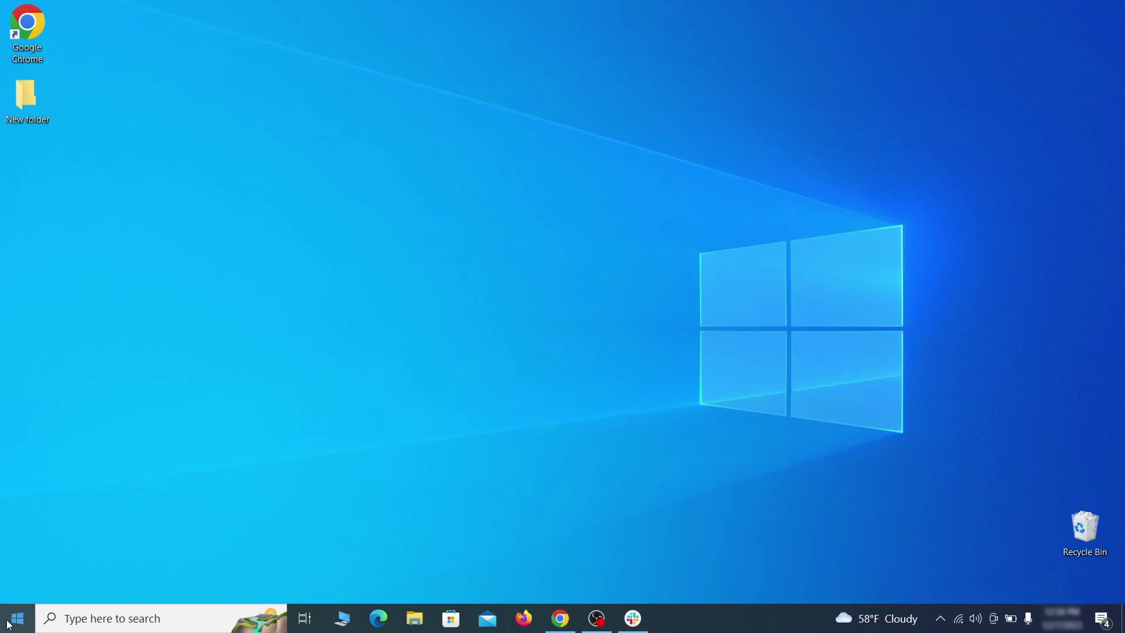
Restart the PC into advanced startup from the Recovery page of the Windows settings.
click(9, 627)
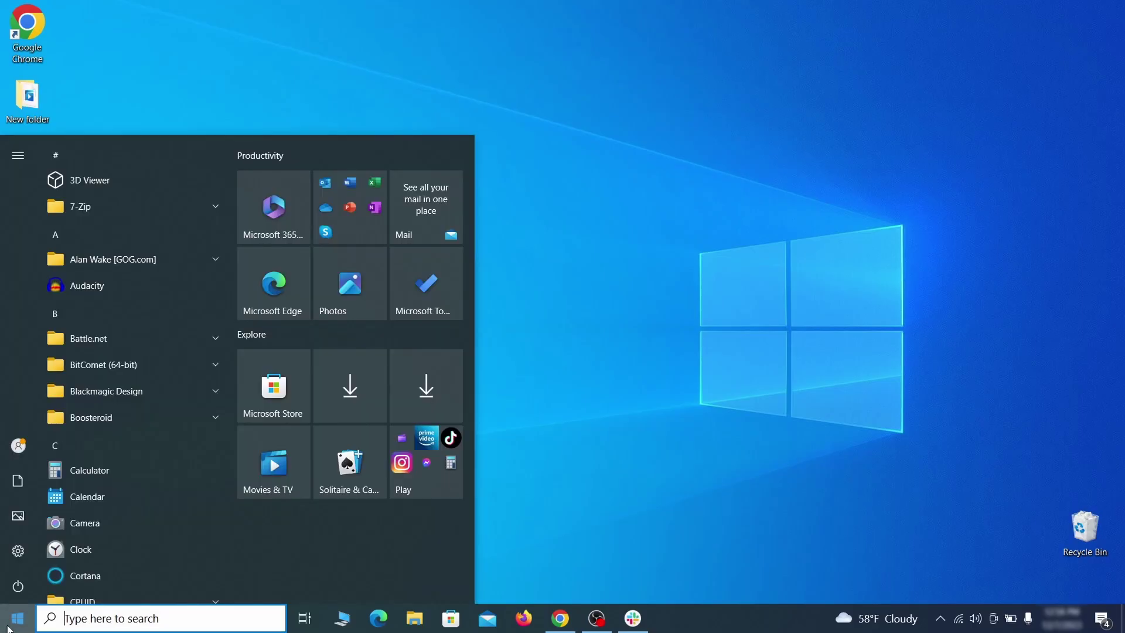
click(20, 550)
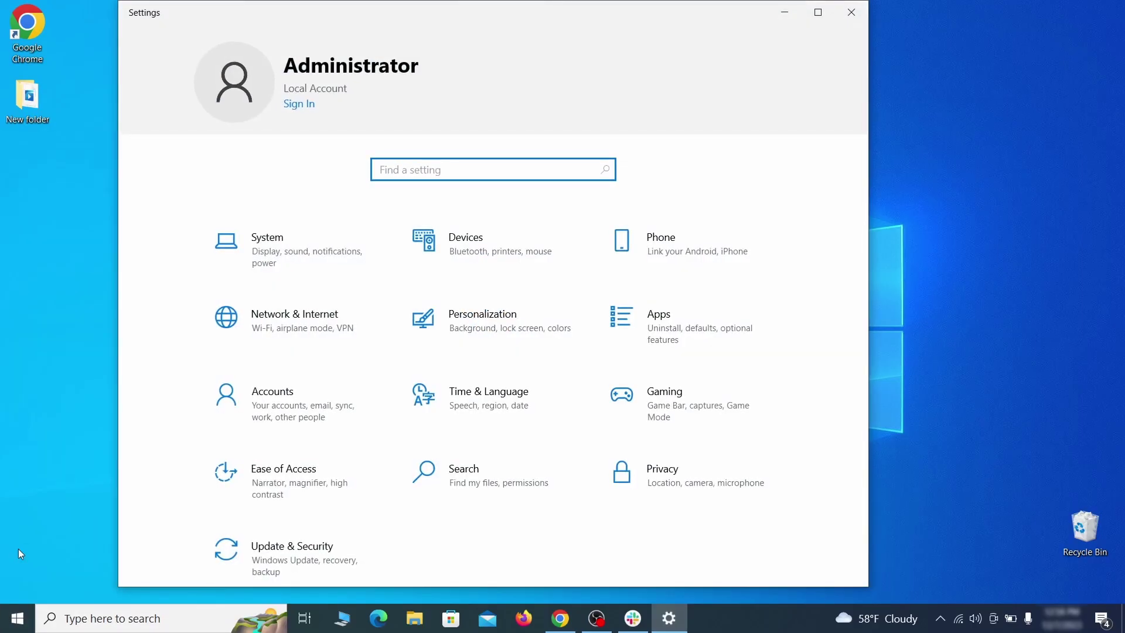
click(343, 556)
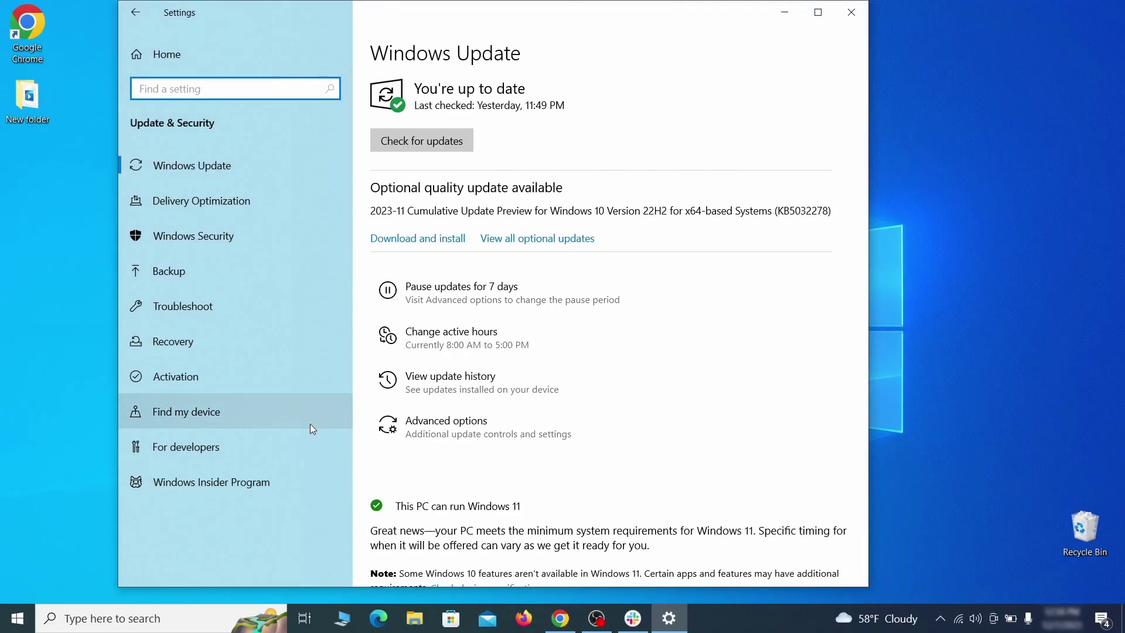
click(272, 346)
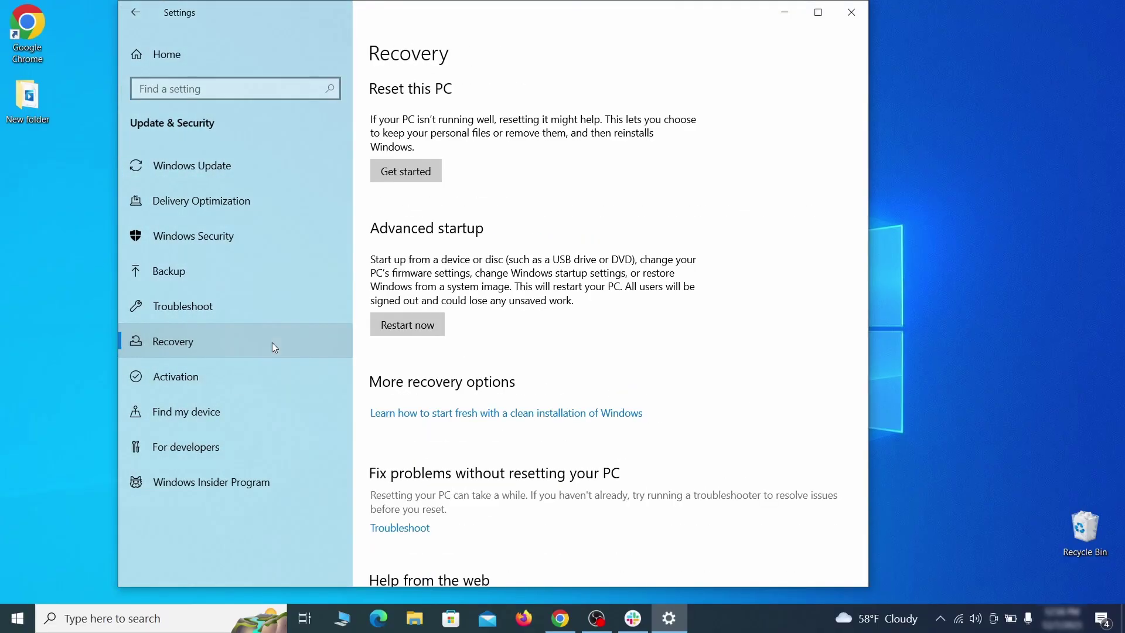
click(440, 334)
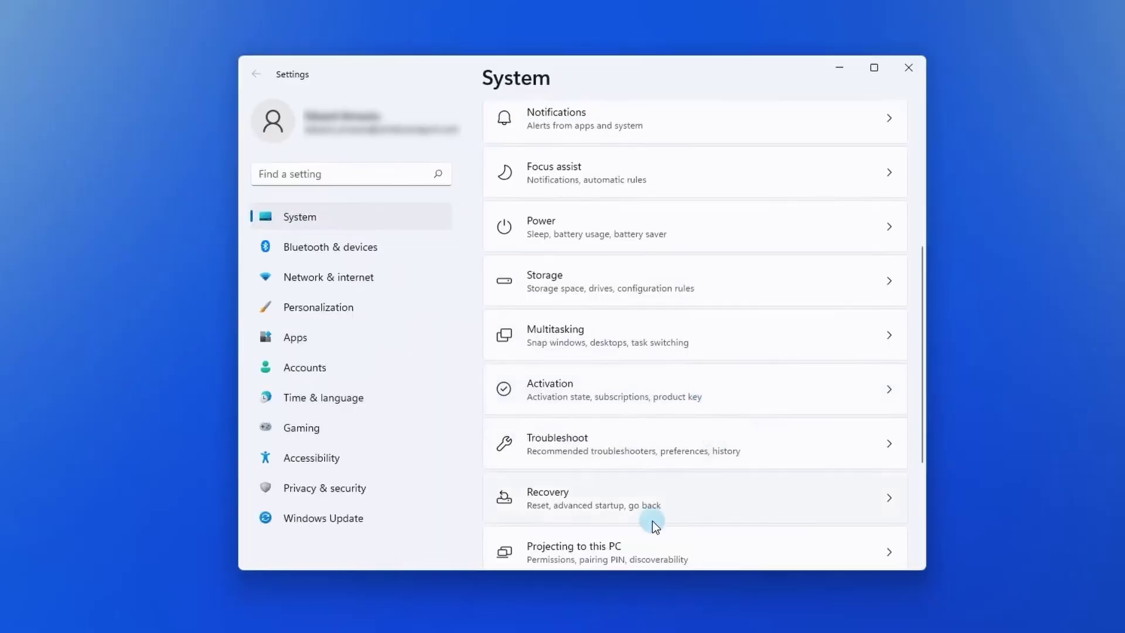
click(637, 498)
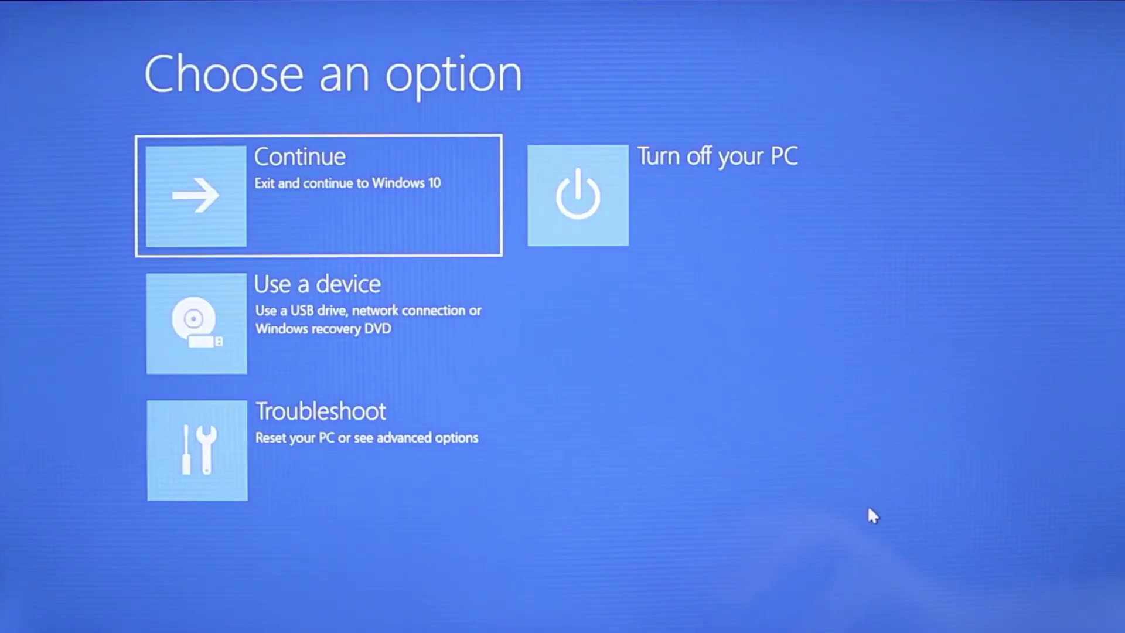
Go through the troubleshooting advanced options to Start-up Settings and restart the PC to change the Windows boot options.
click(351, 471)
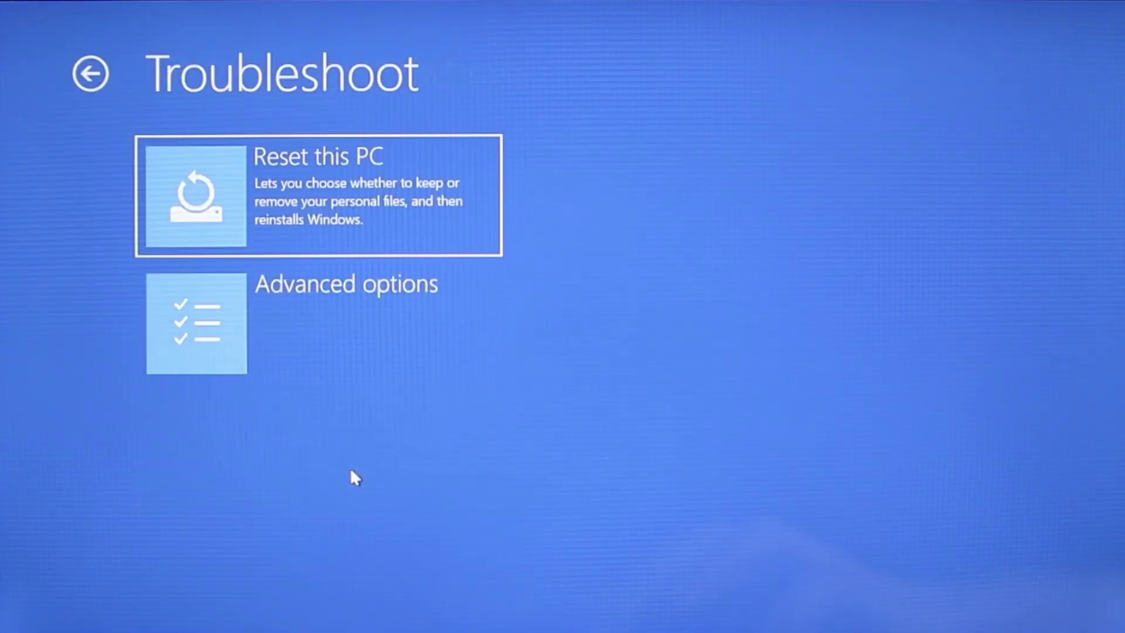
click(354, 328)
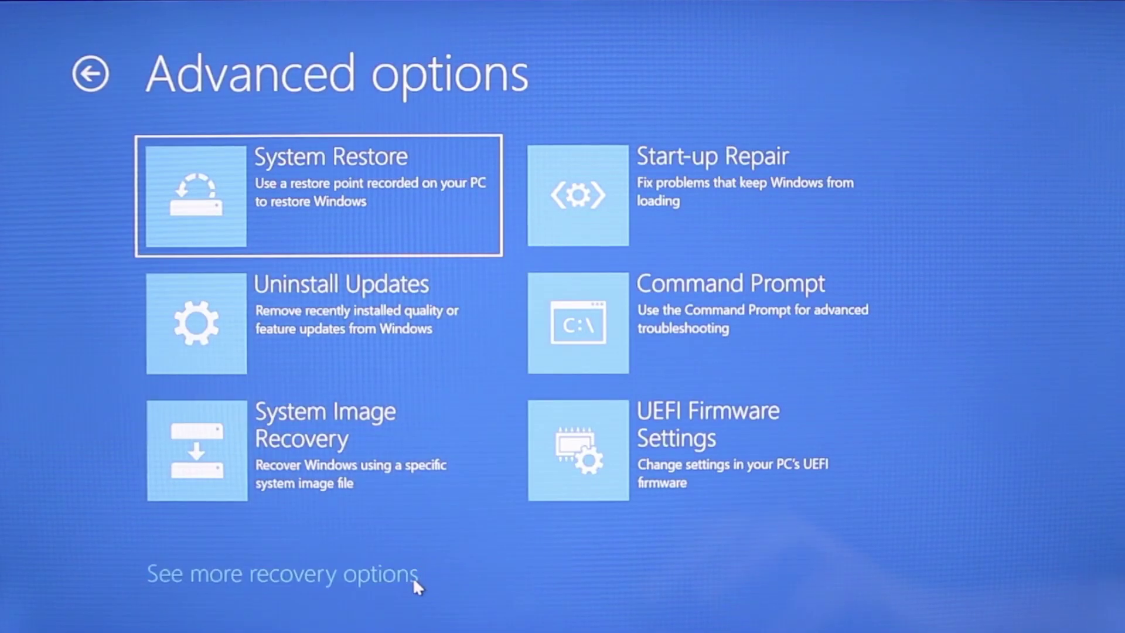
click(412, 577)
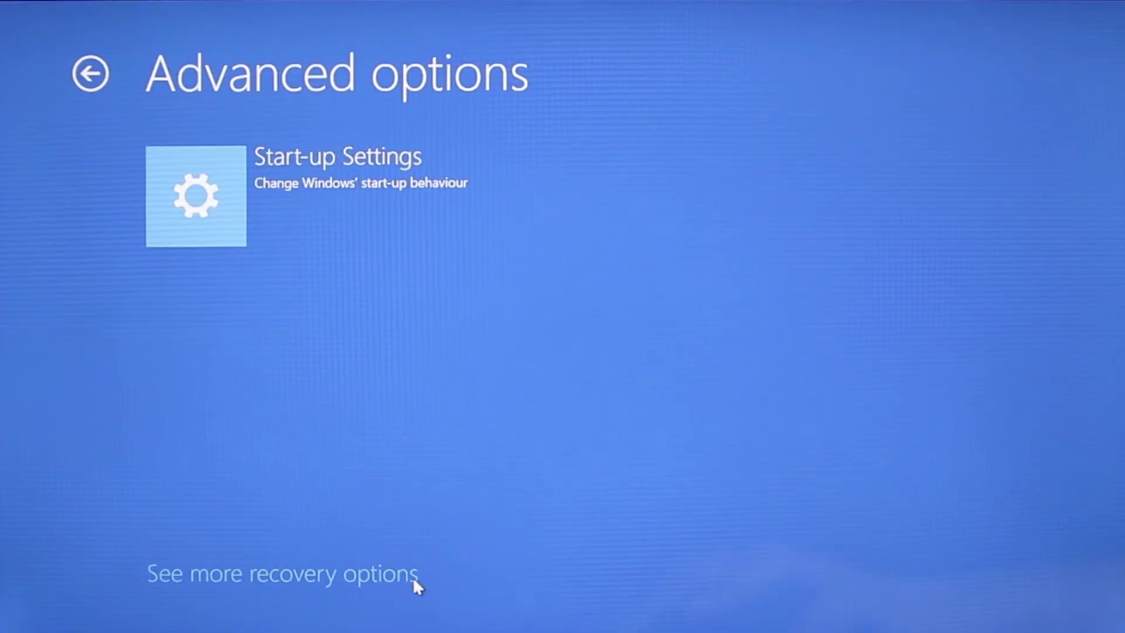
click(304, 181)
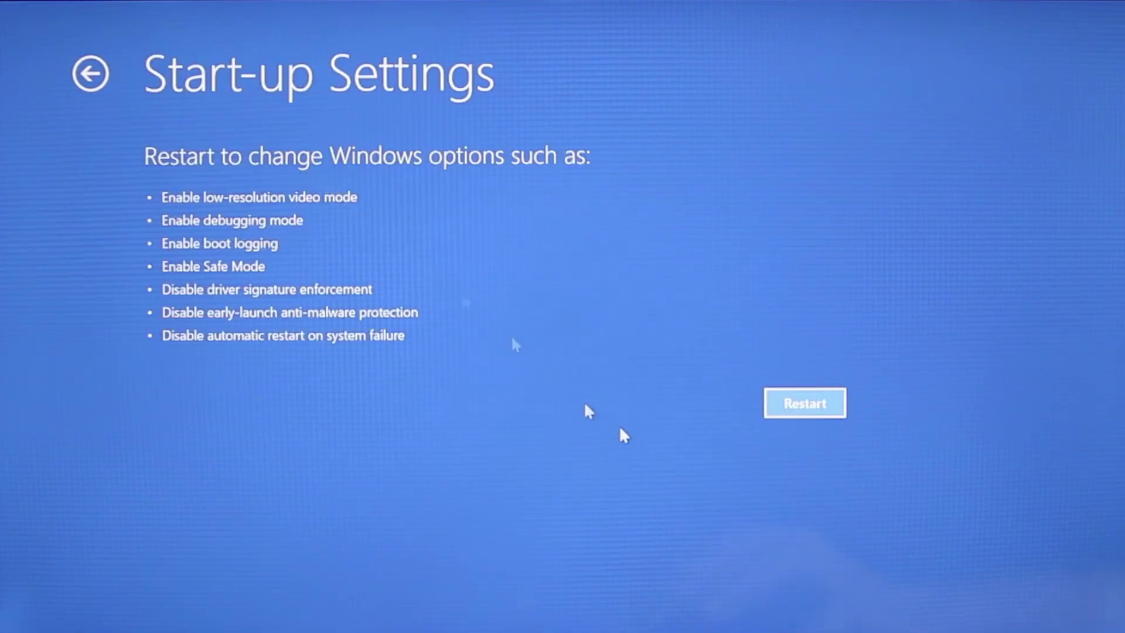
click(791, 405)
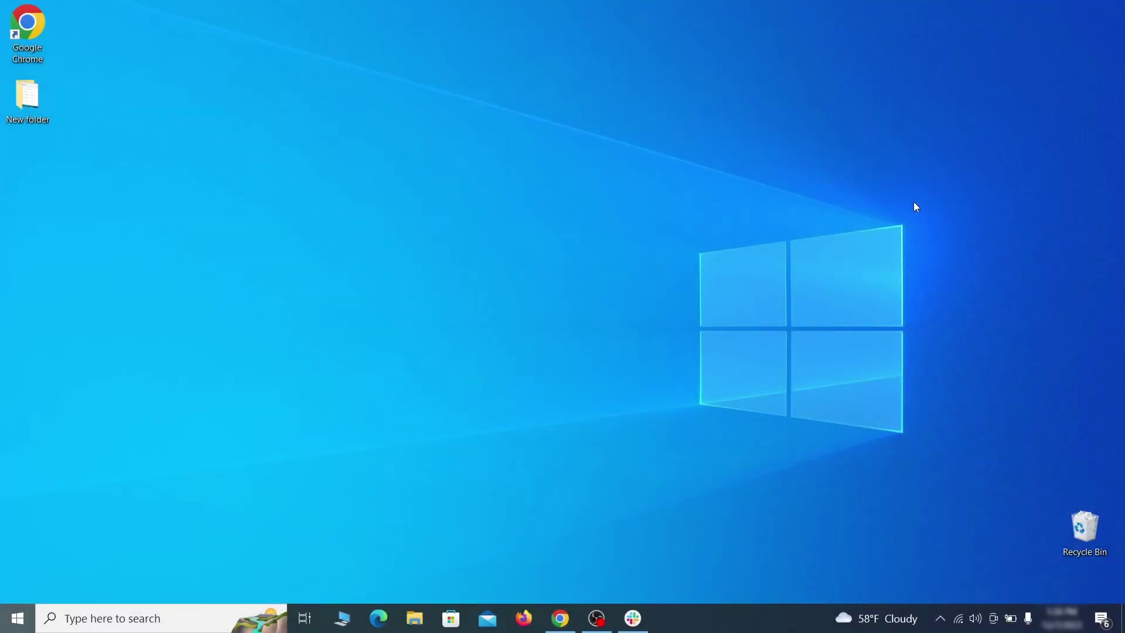
Open the Apps & features settings through a search and sort the installed apps by install date.
key(super)
text(apps &)
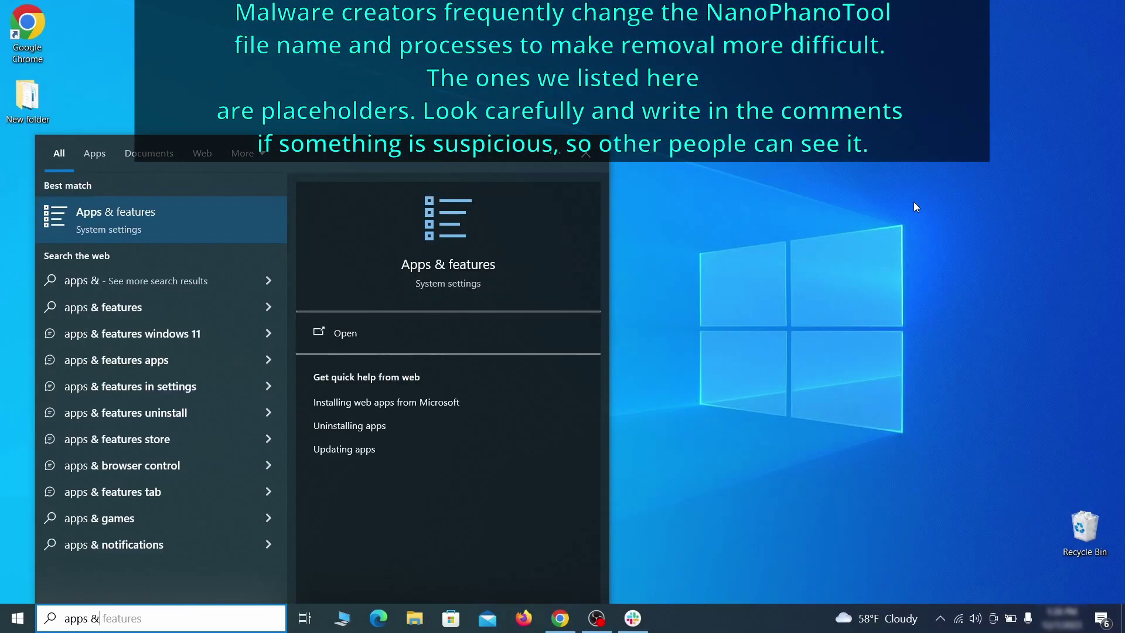
text( features)
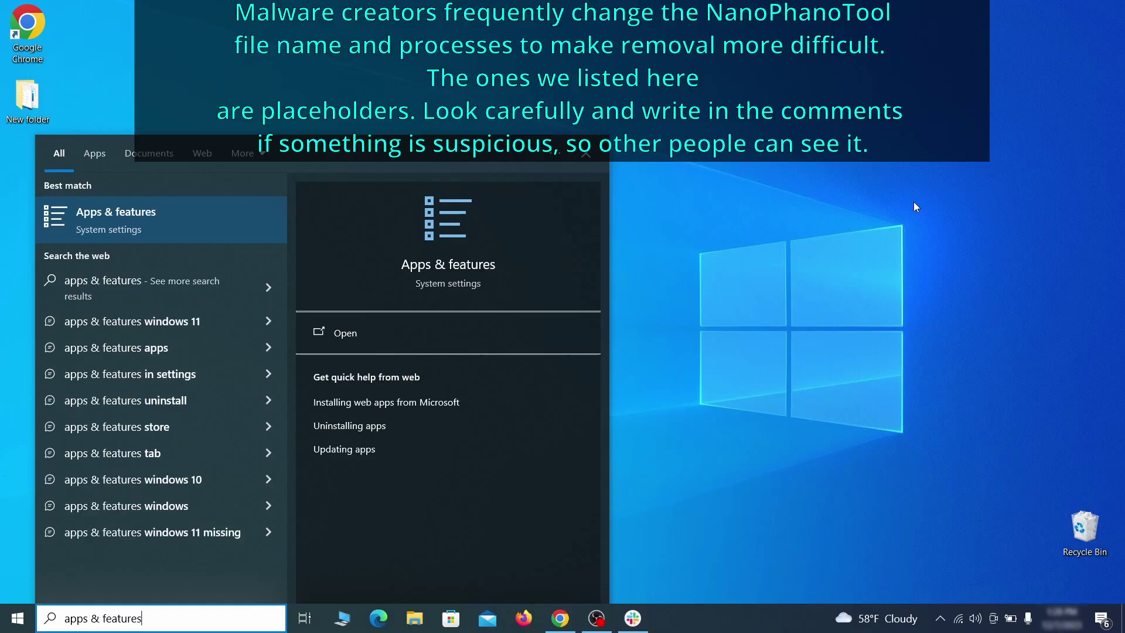
key(Return)
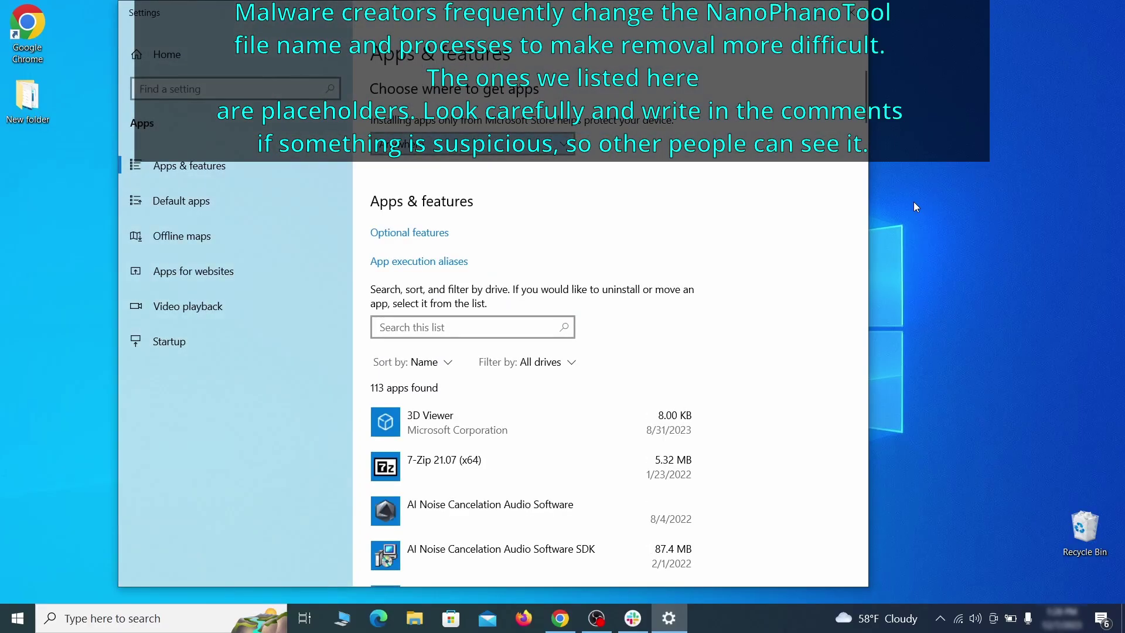
click(444, 362)
click(423, 438)
scroll(634, 368, down, 2)
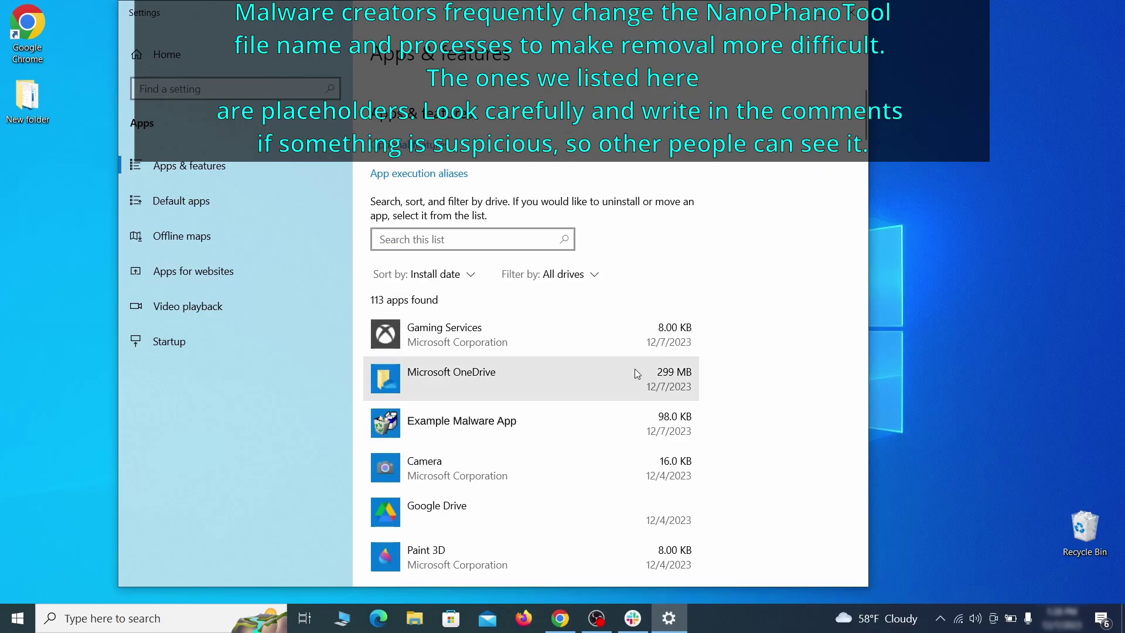
Uninstall Example Malware App and close the settings window.
click(575, 421)
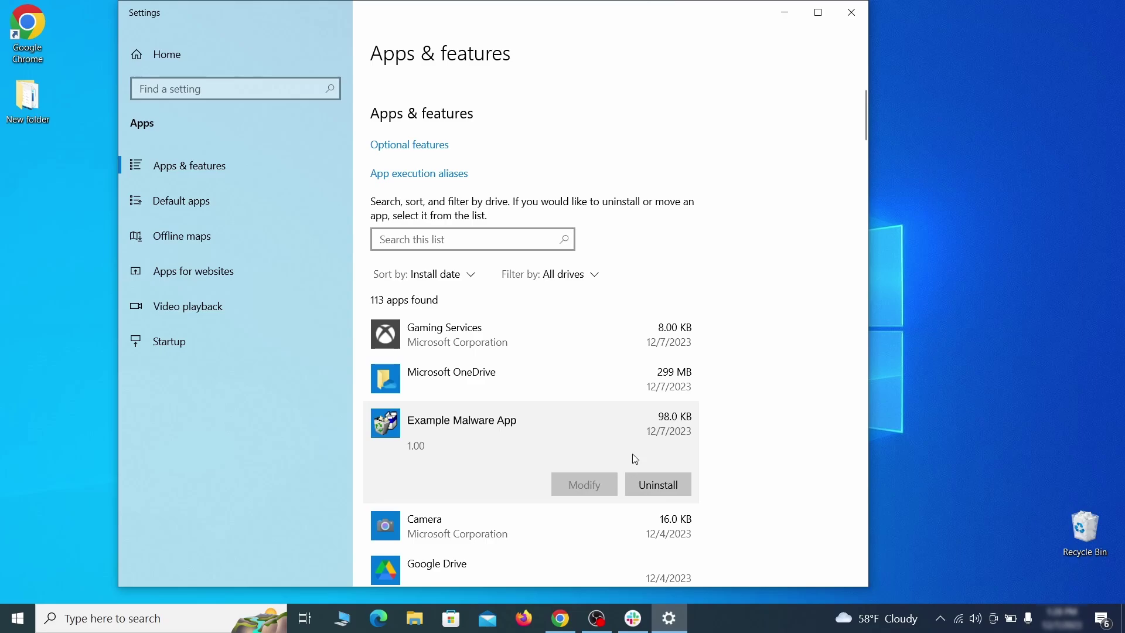
click(673, 486)
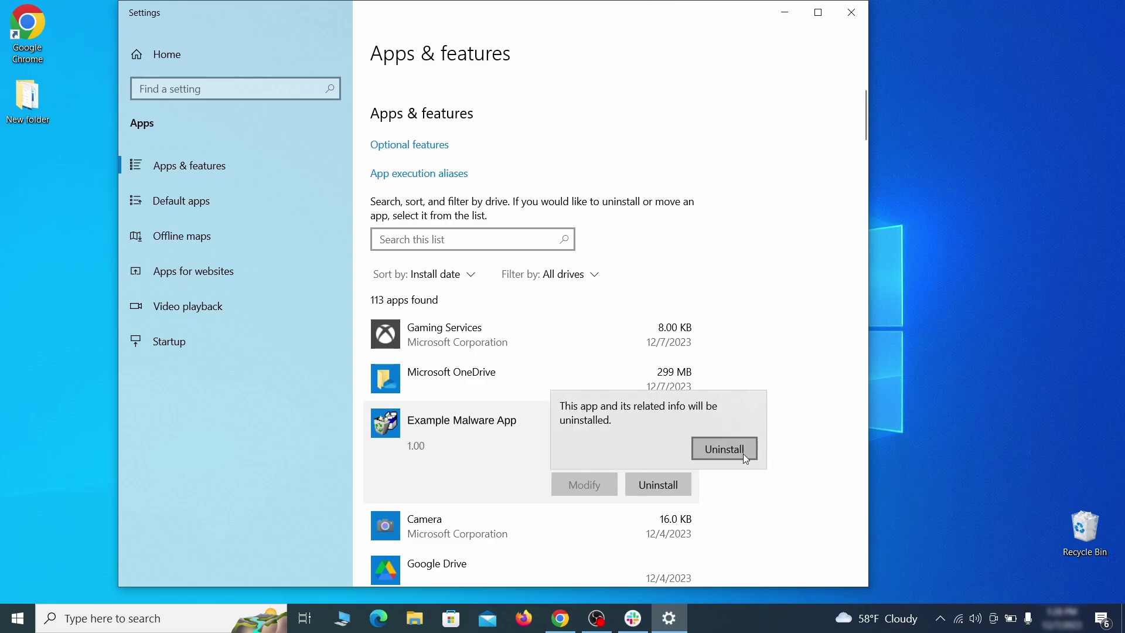
click(725, 451)
click(646, 442)
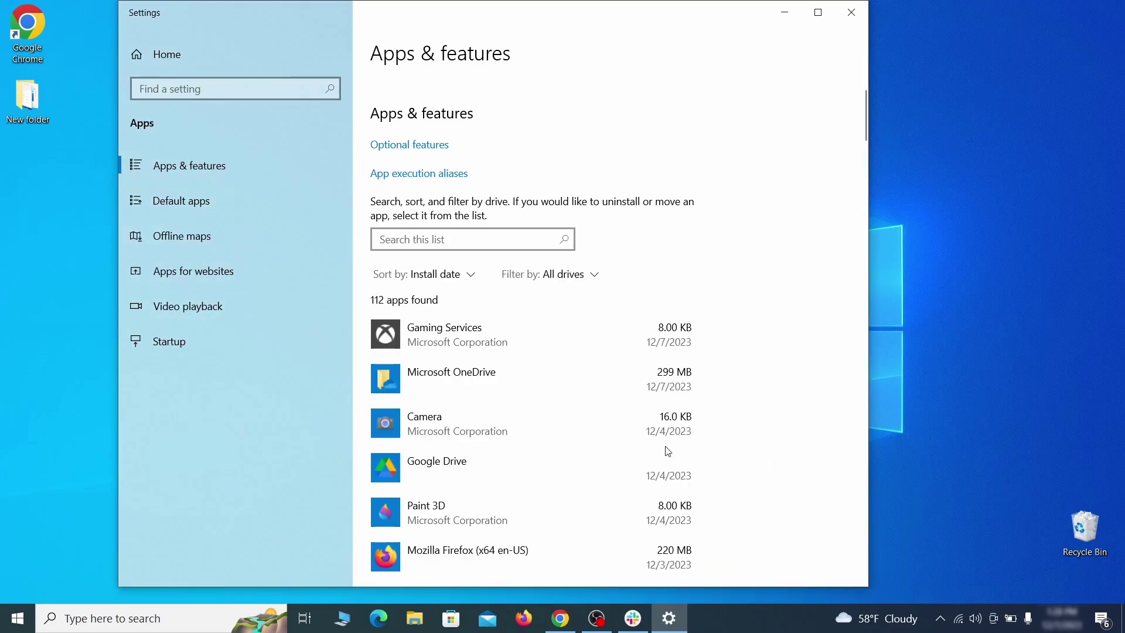
click(852, 13)
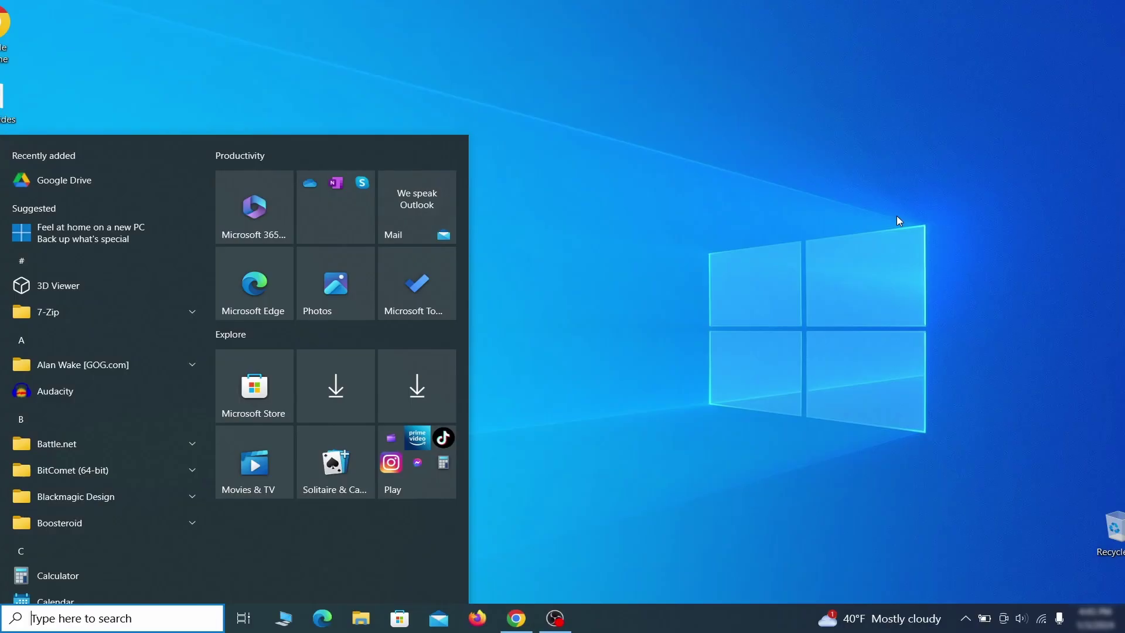
Open the restore point settings and turn on system protection for Local Disk (C:) with a maximum usage of 4%.
text(create a)
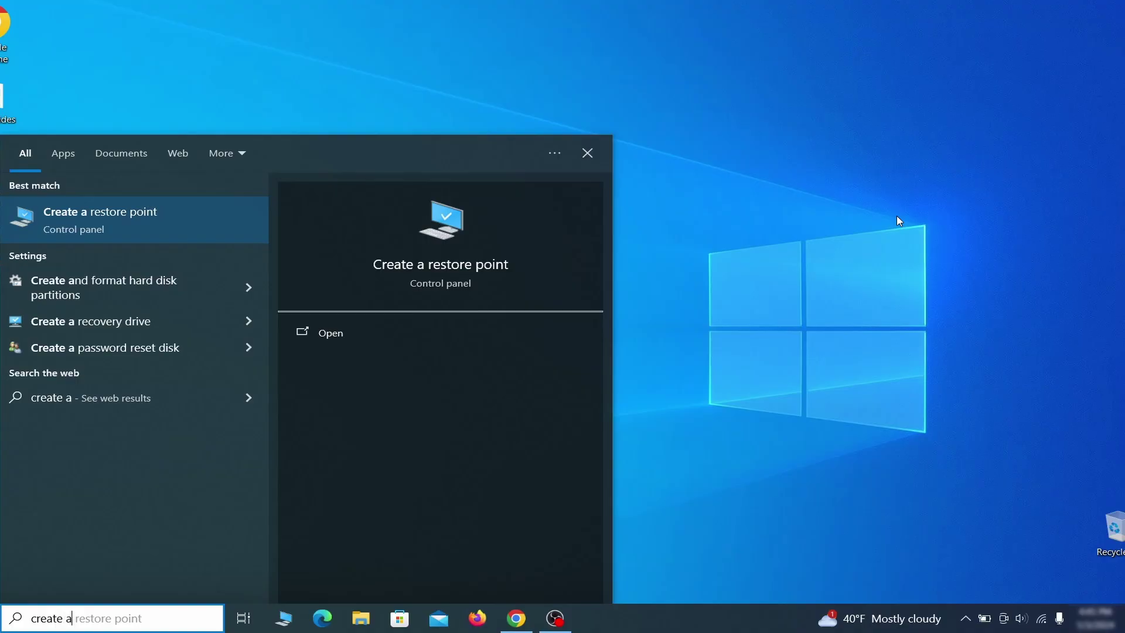
text( restore point)
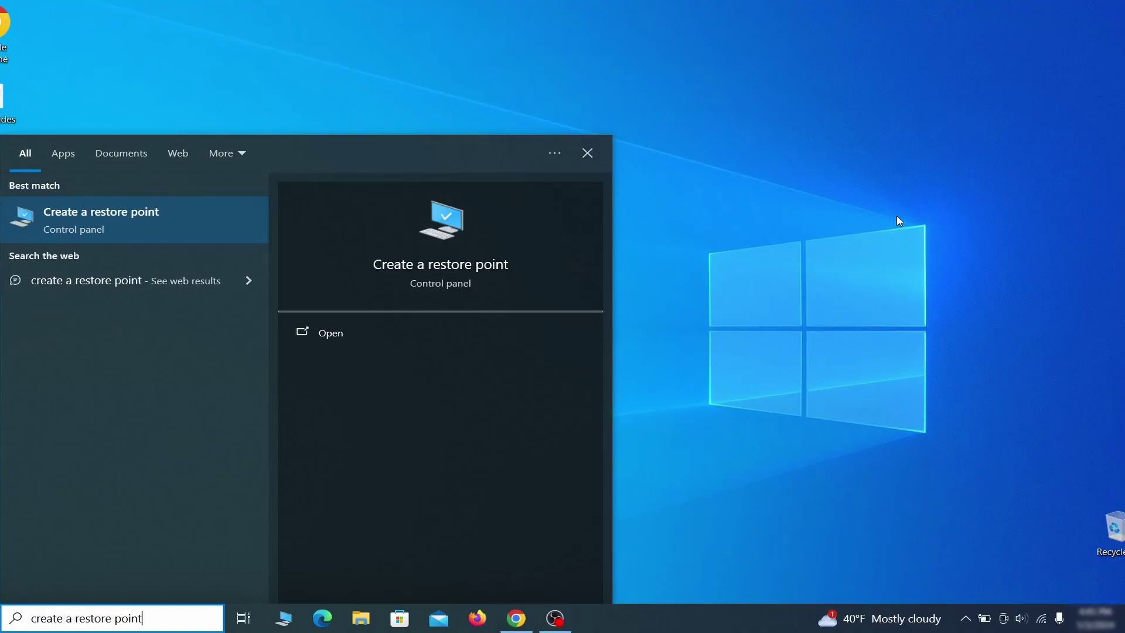
key(Return)
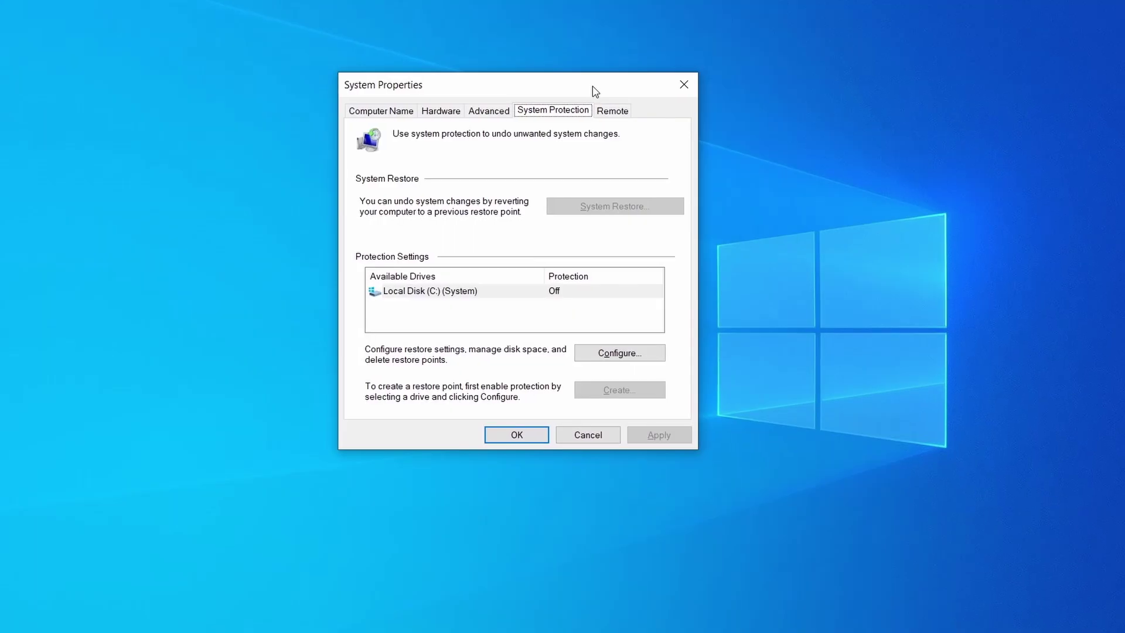
click(504, 294)
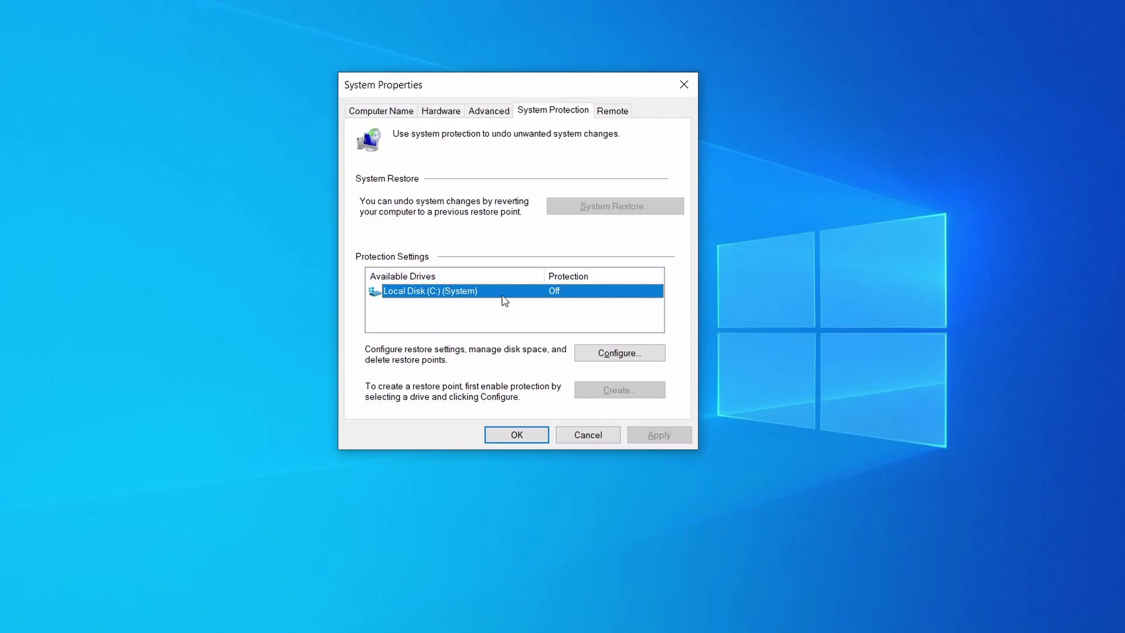
click(650, 354)
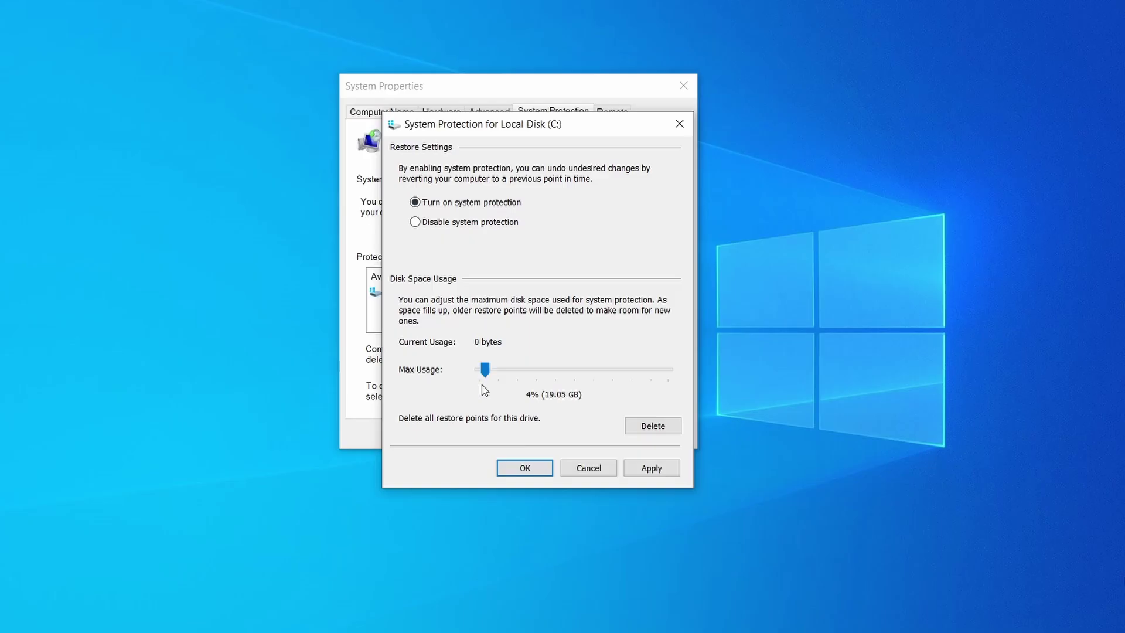
click(647, 468)
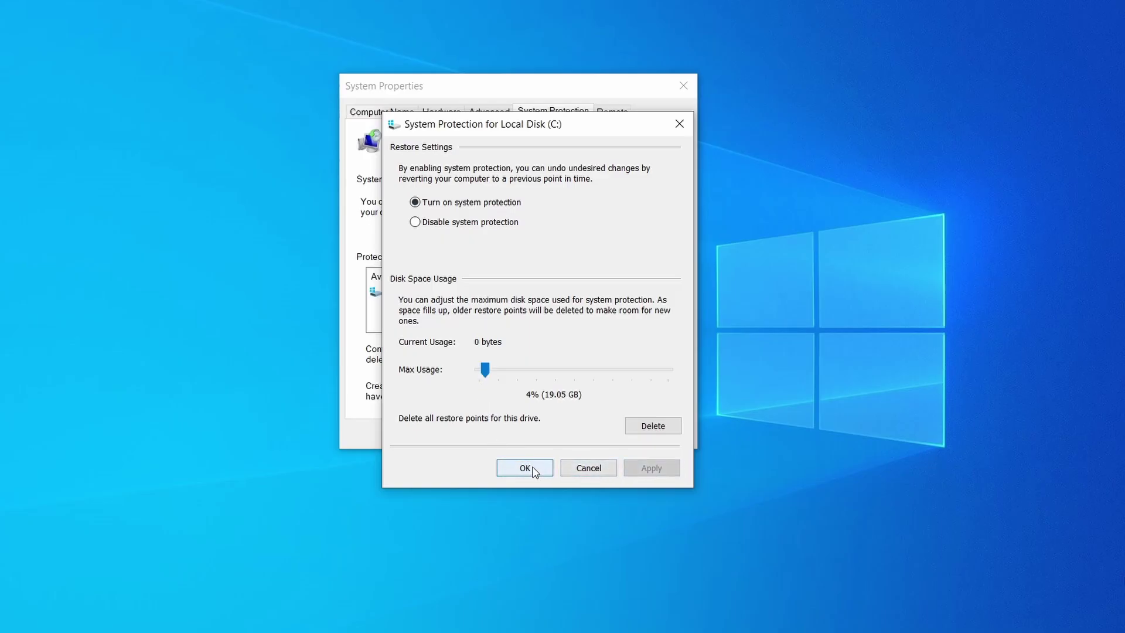
click(533, 468)
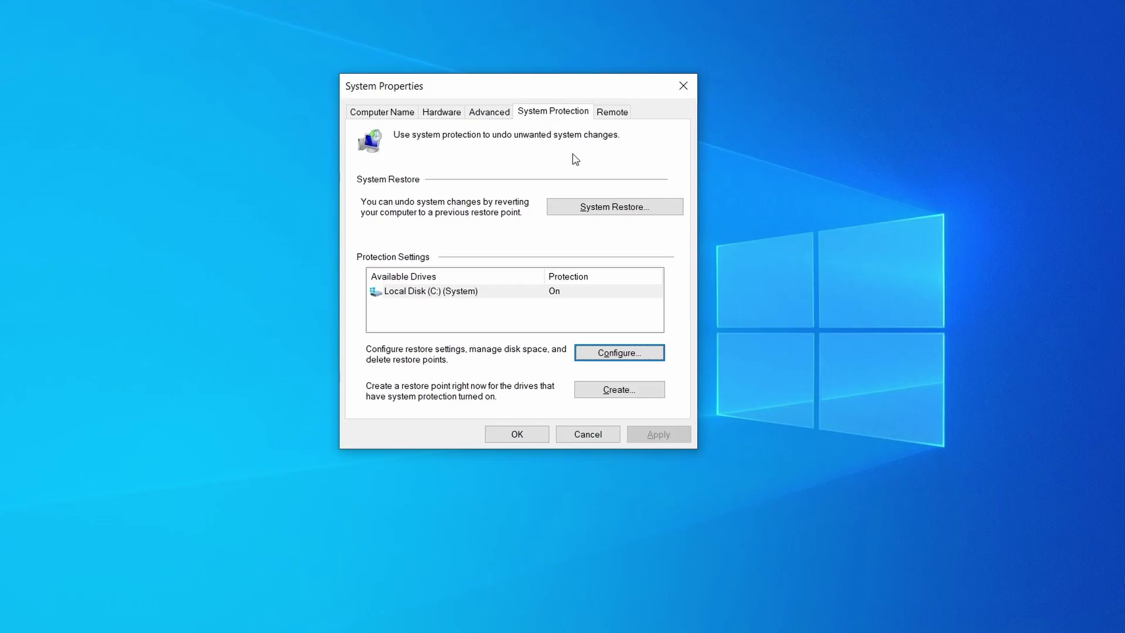
Create a restore point for the protected drive with a description beginning with "Restore".
click(628, 392)
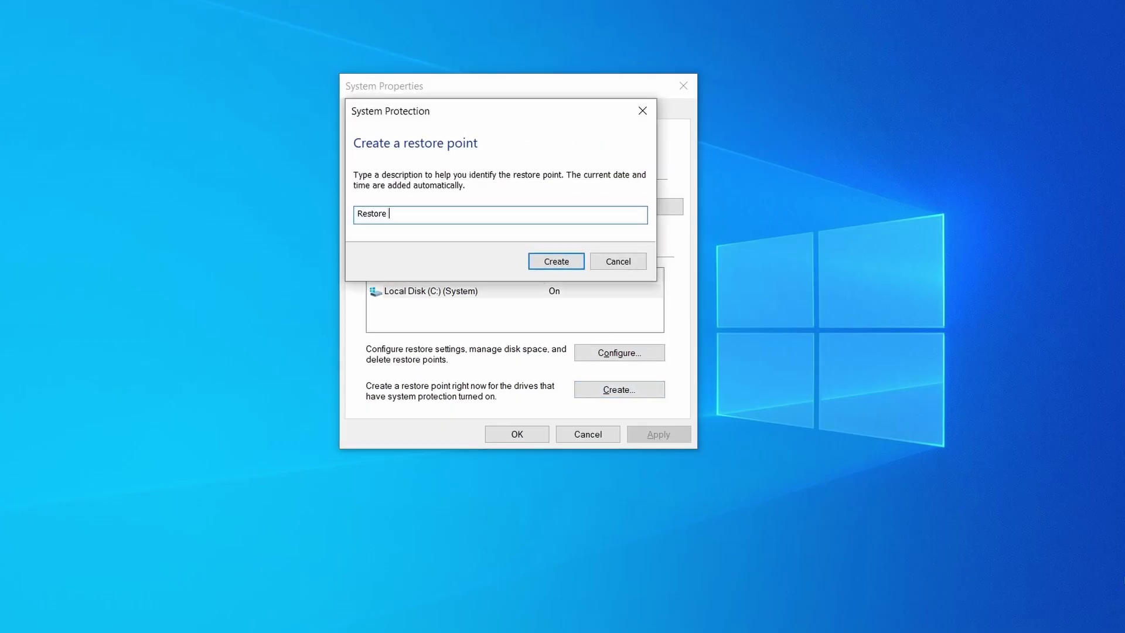
click(566, 259)
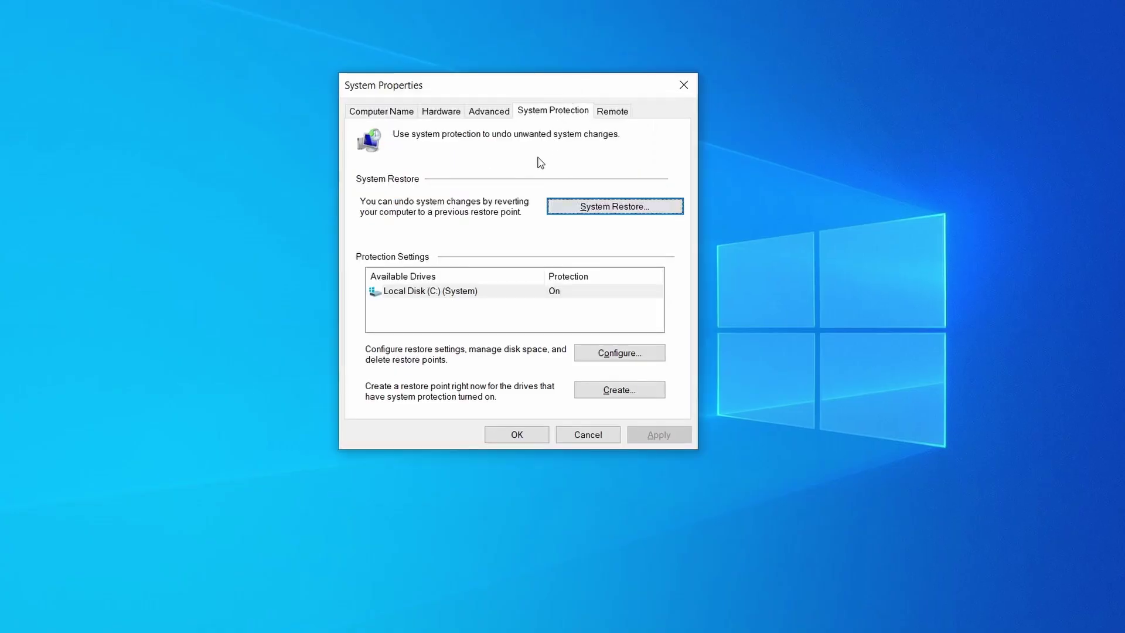
Start System Restore from the system protection settings and advance through the wizard to choosing a restore point.
click(660, 212)
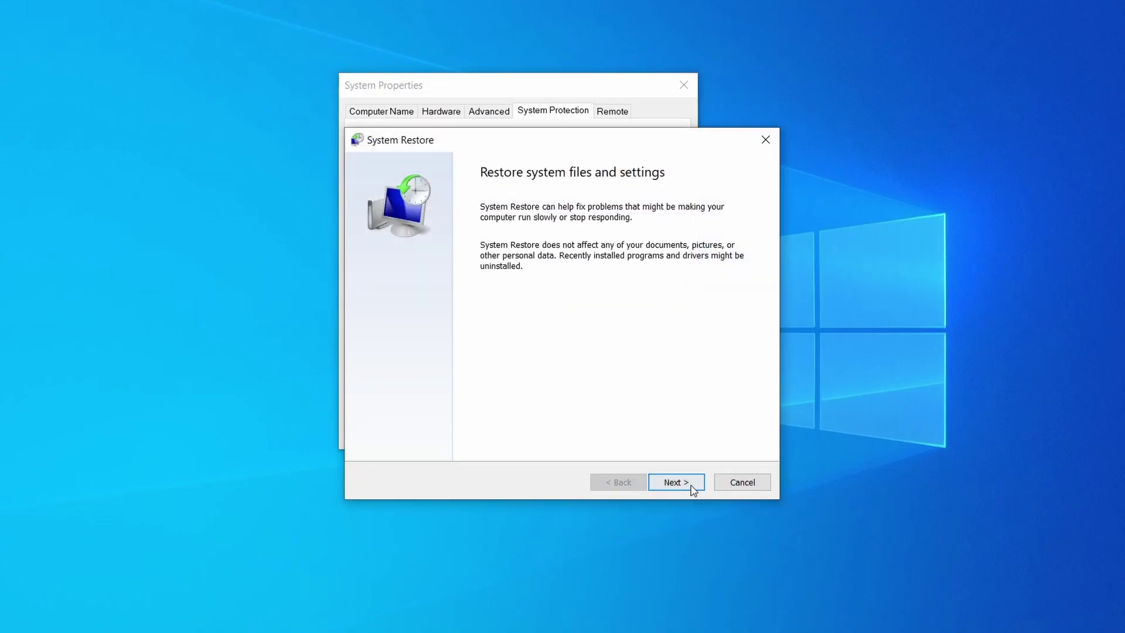
click(694, 490)
click(553, 268)
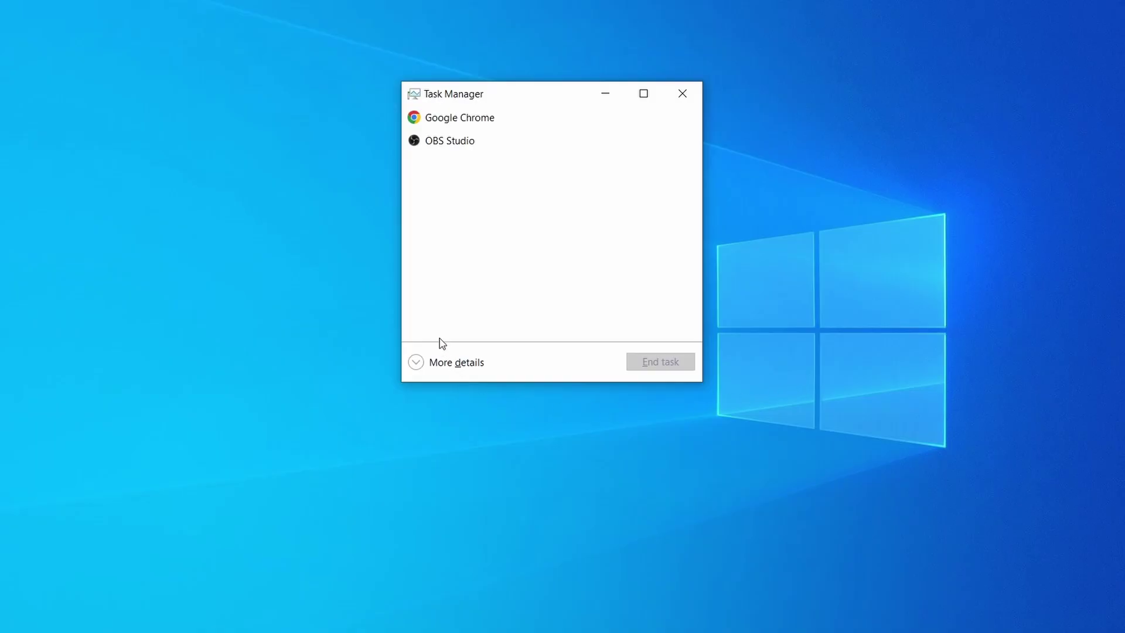
Expand Task Manager to its detailed view and sort the processes by CPU and by memory usage.
click(426, 367)
click(552, 138)
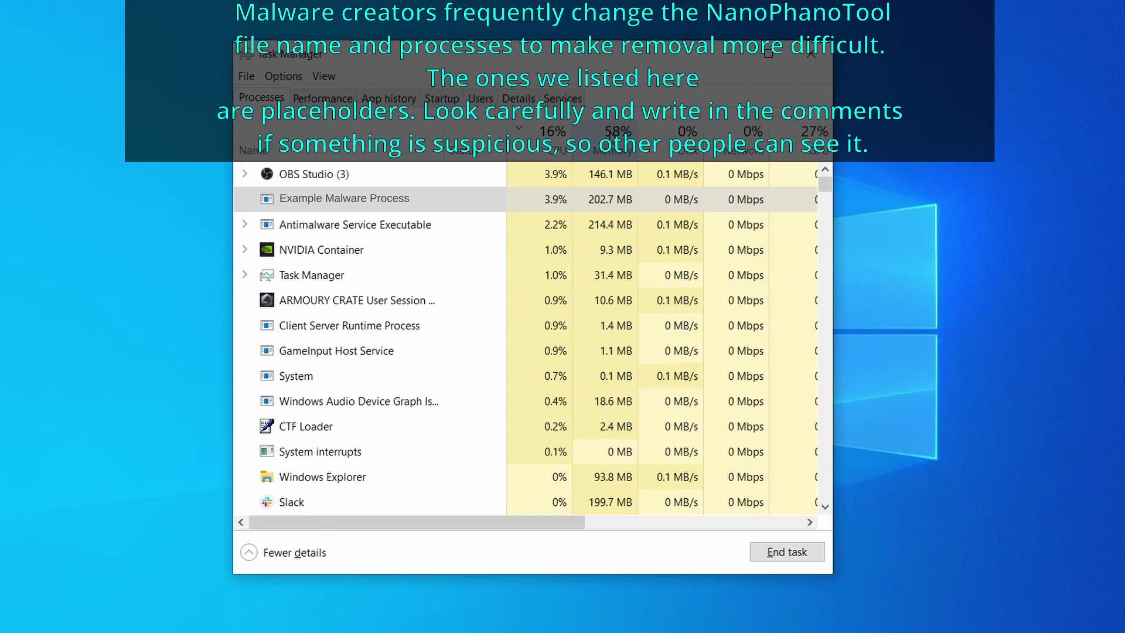
click(612, 141)
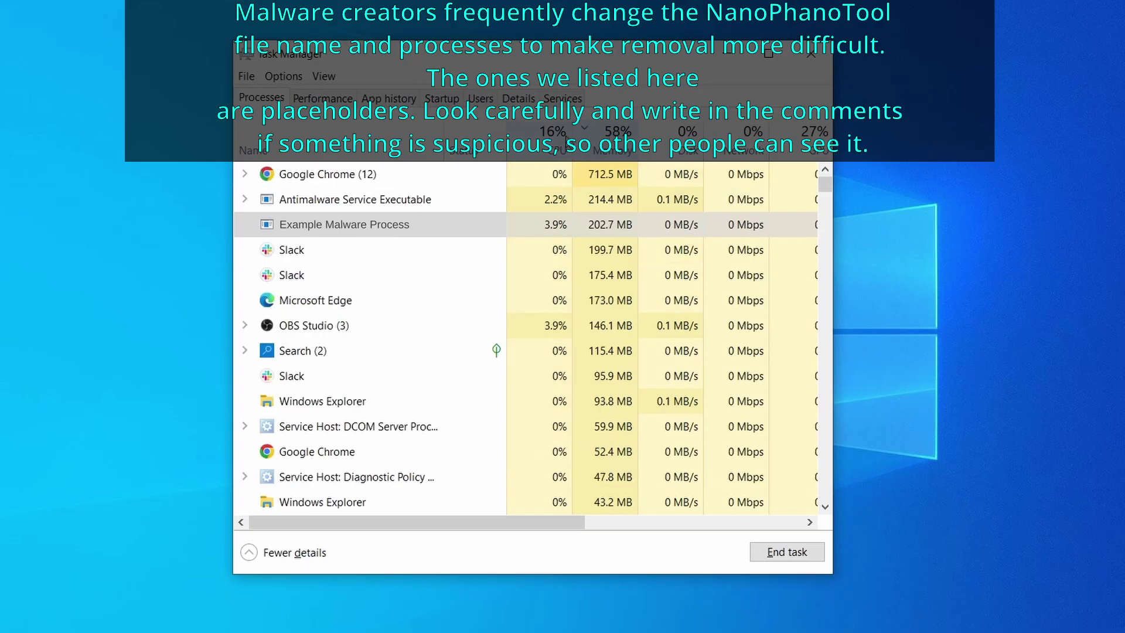
Open the file location of Example Malware Process and go back to that process's options in Task Manager.
right_click(538, 225)
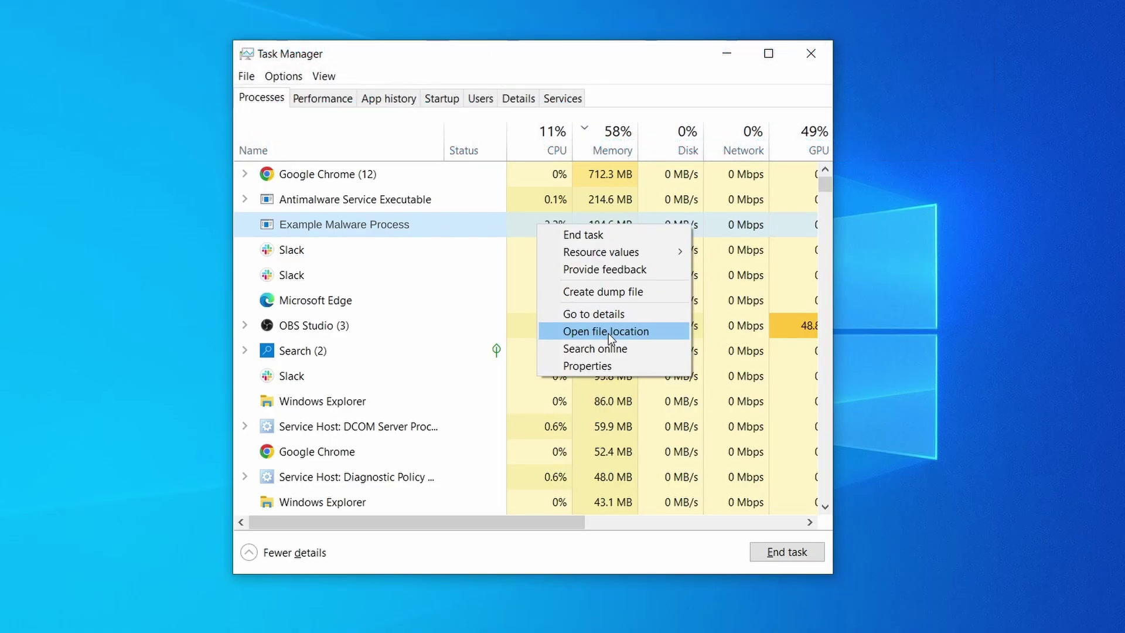
click(608, 332)
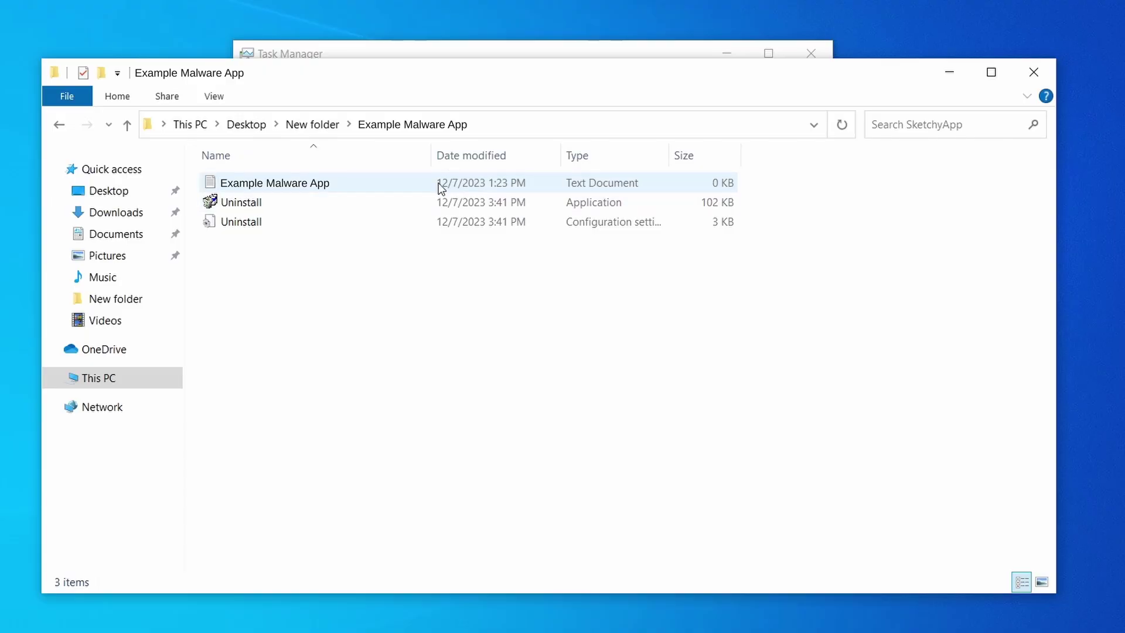
click(595, 53)
right_click(539, 226)
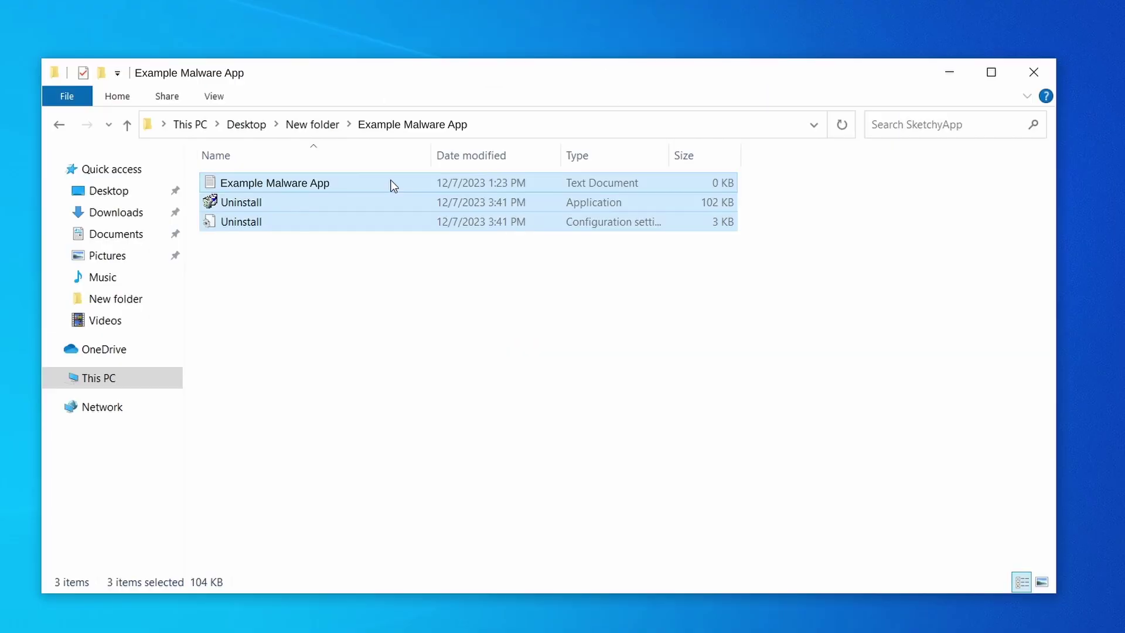
Delete all three selected files in the Example Malware App folder and close the folder window.
right_click(392, 183)
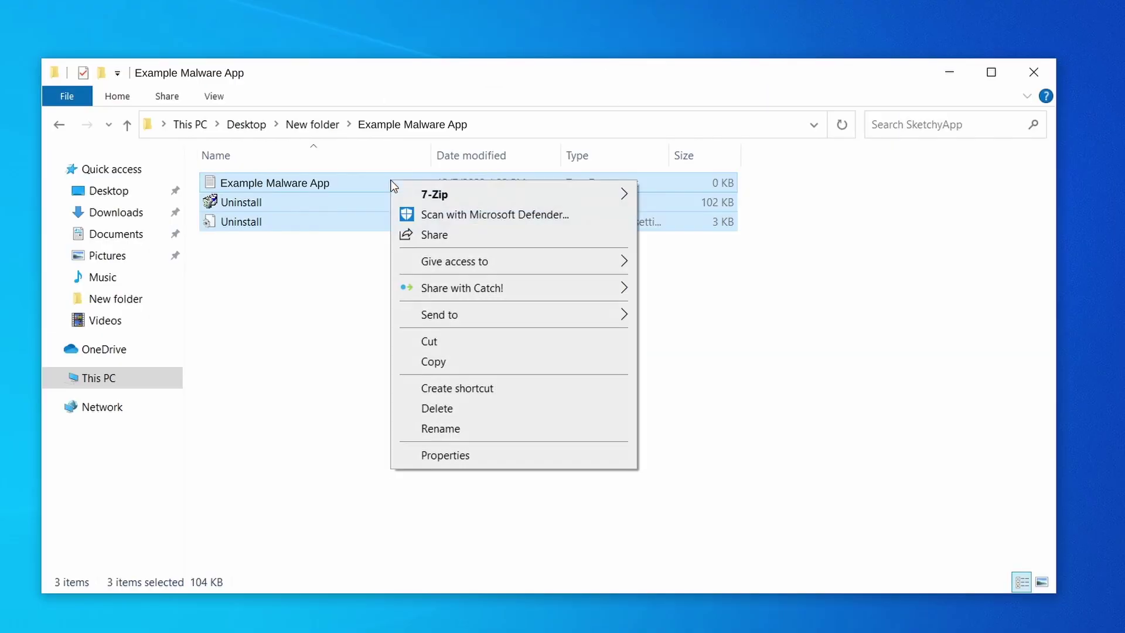
click(487, 408)
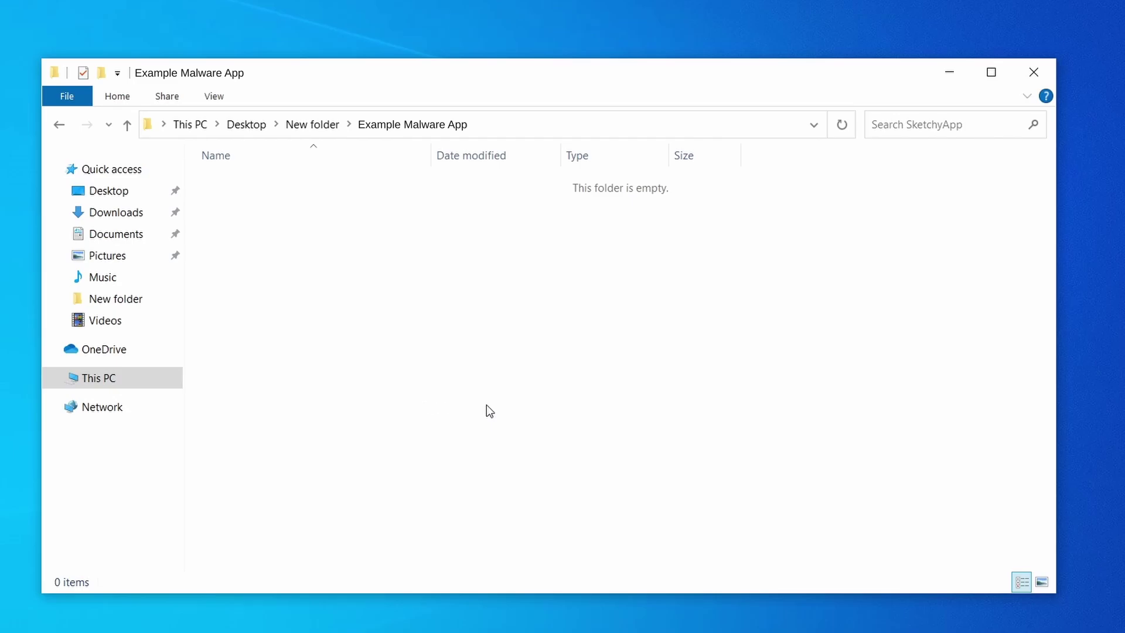
click(1035, 64)
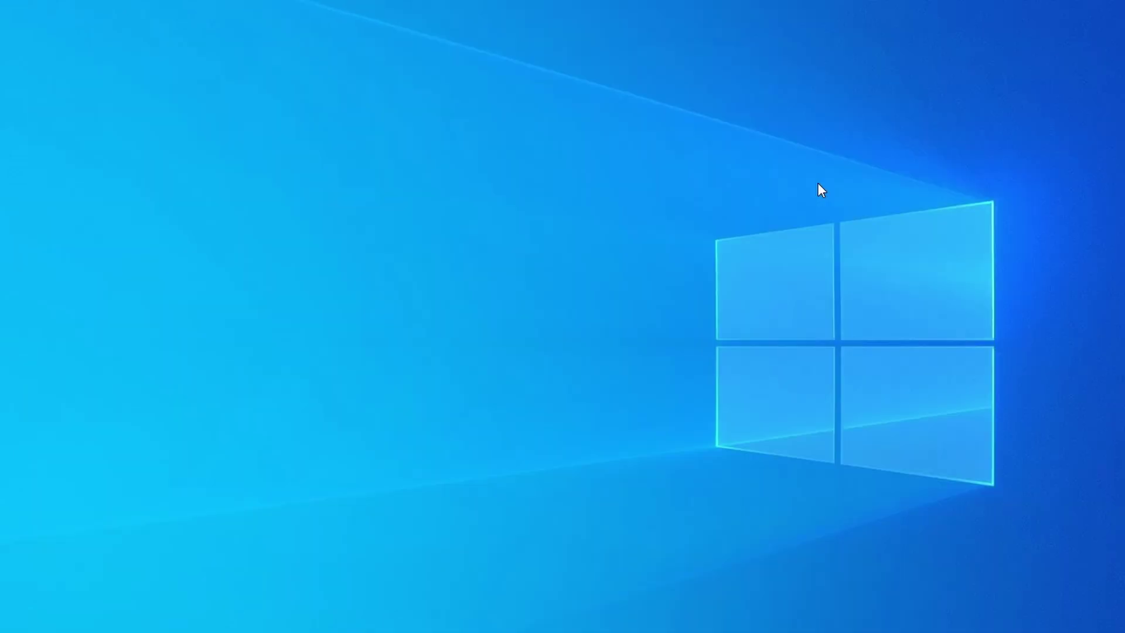
Reopen Task Manager, sort the processes by CPU and by memory, and bring up the options for Example Malware App.
key(ctrl+shift+Escape)
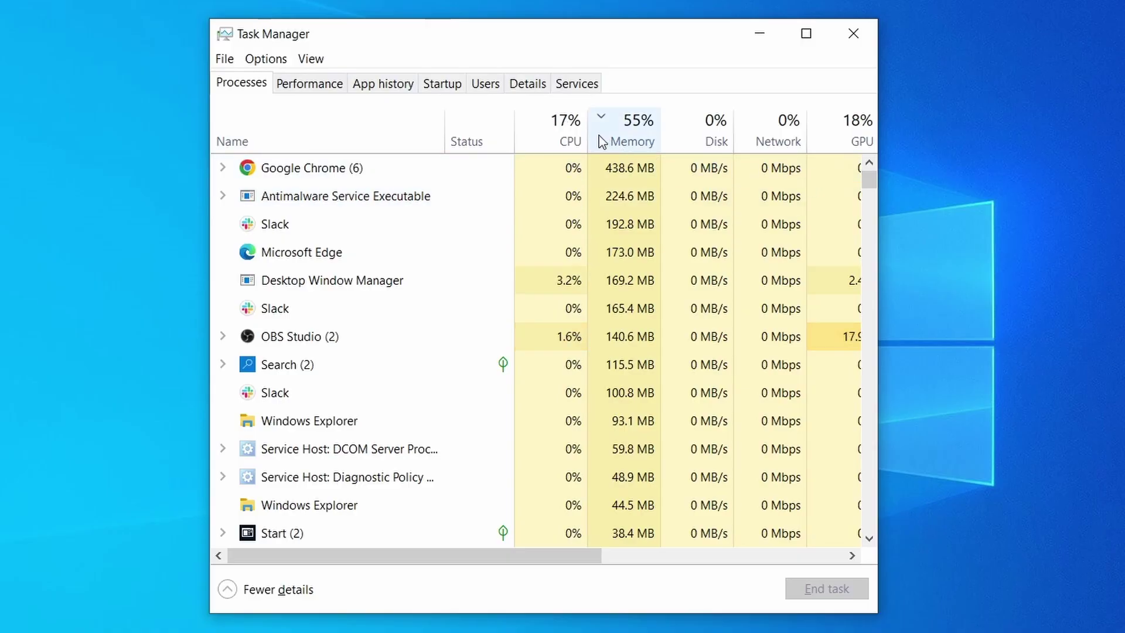
click(544, 138)
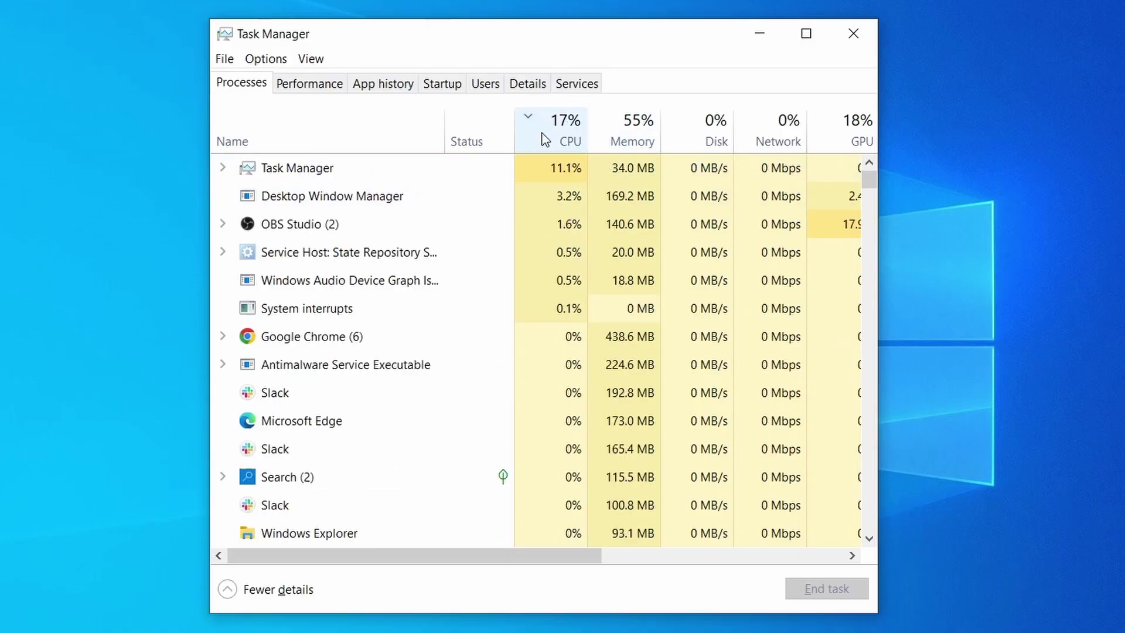
click(639, 128)
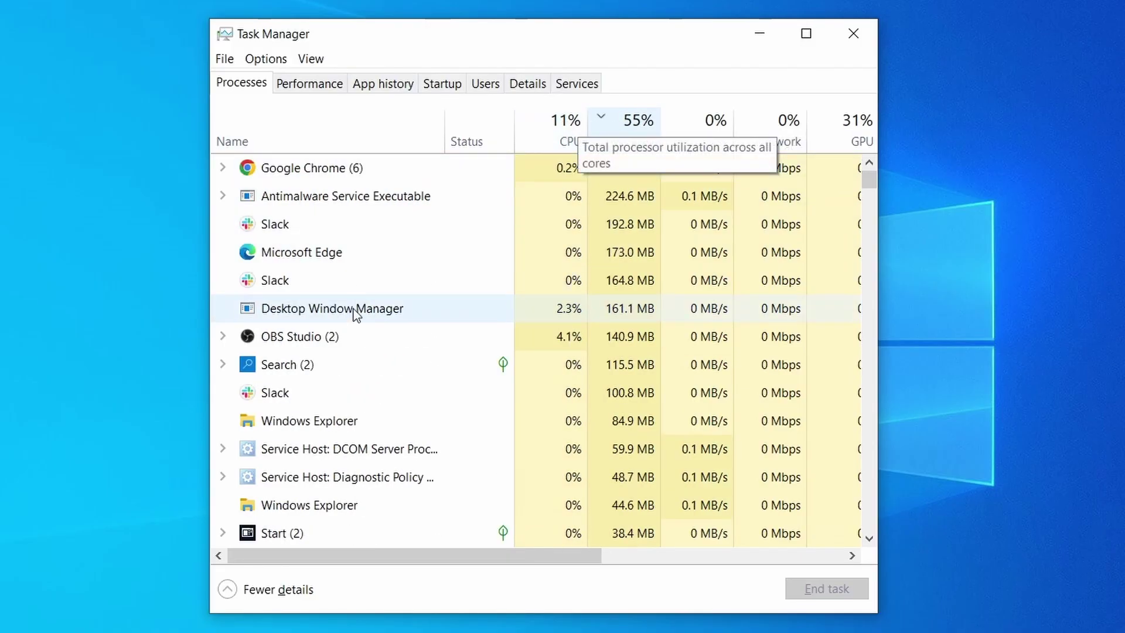
scroll(488, 395, down, 2)
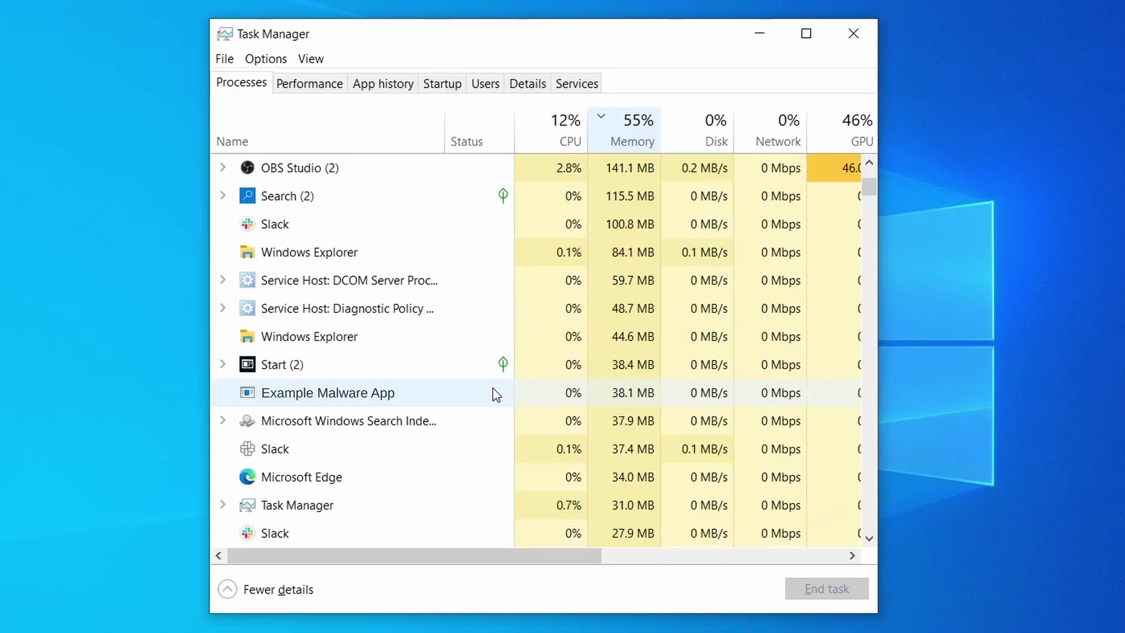
right_click(494, 390)
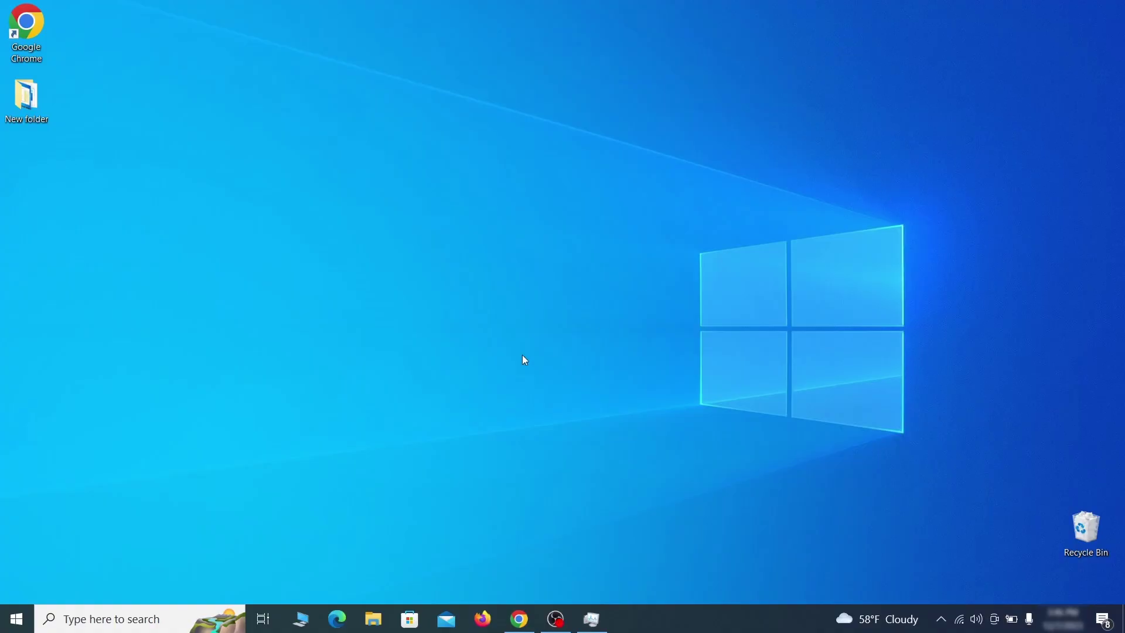
Search for "view network connections" and open the Network Connections window.
key(super)
text(view network connectio)
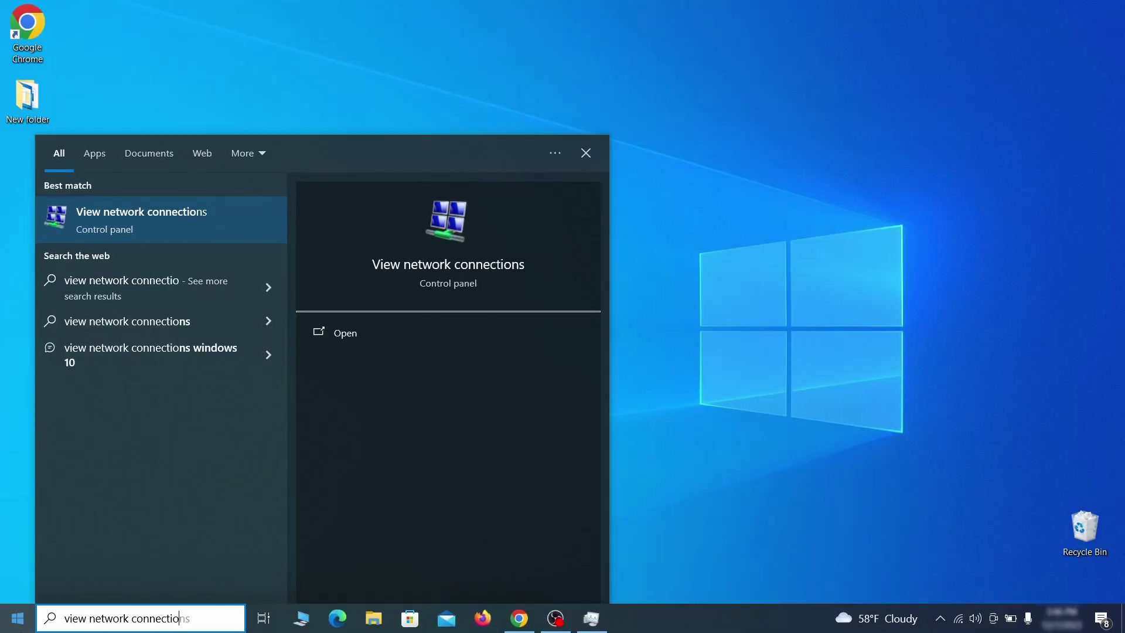
text(ns)
key(Return)
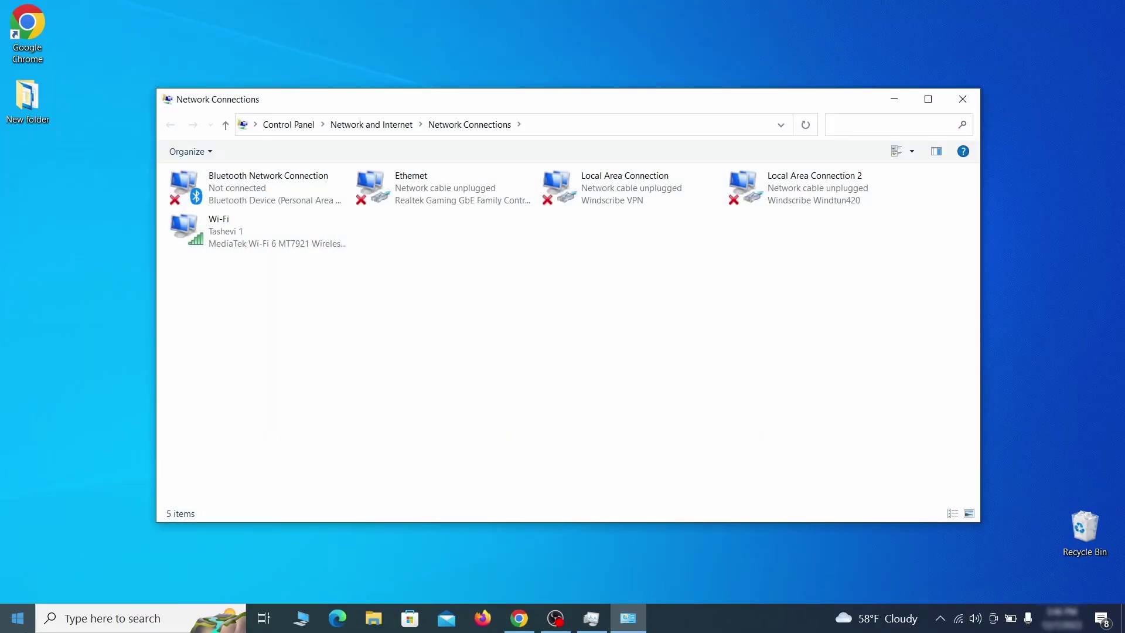
Open the Internet Protocol Version 4 (TCP/IPv4) properties of the Wi-Fi connection.
click(202, 225)
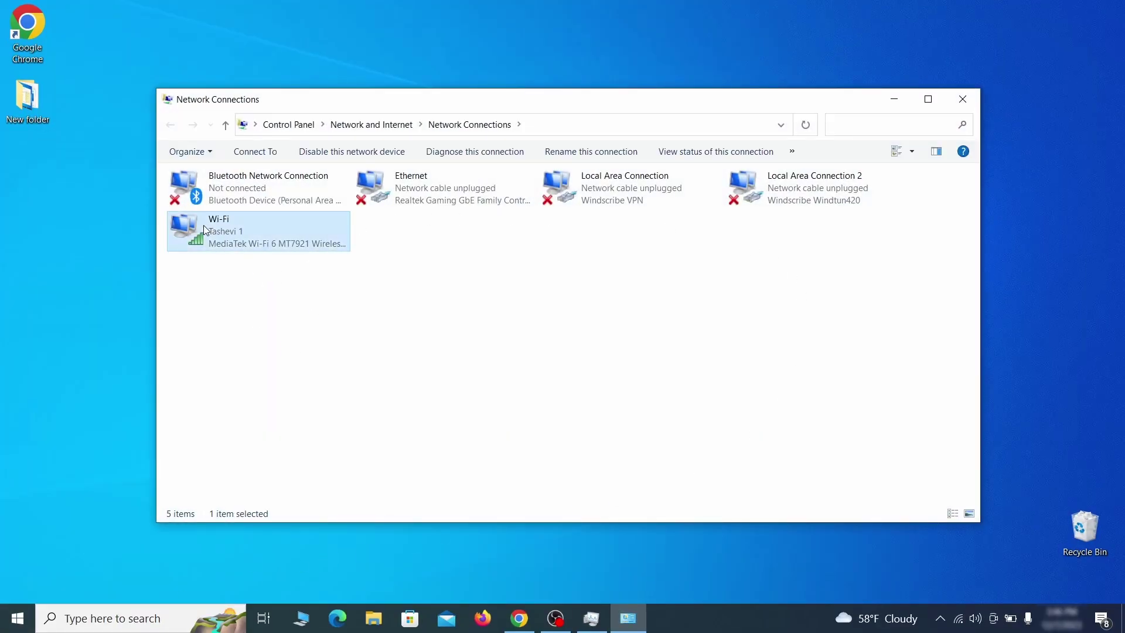
right_click(240, 245)
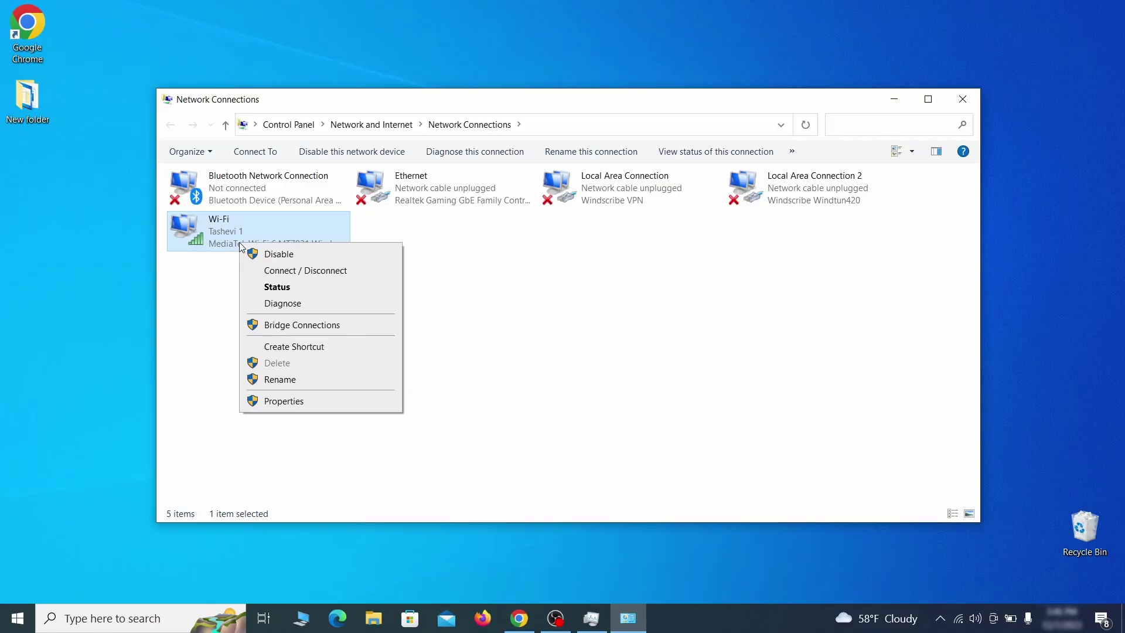
click(304, 402)
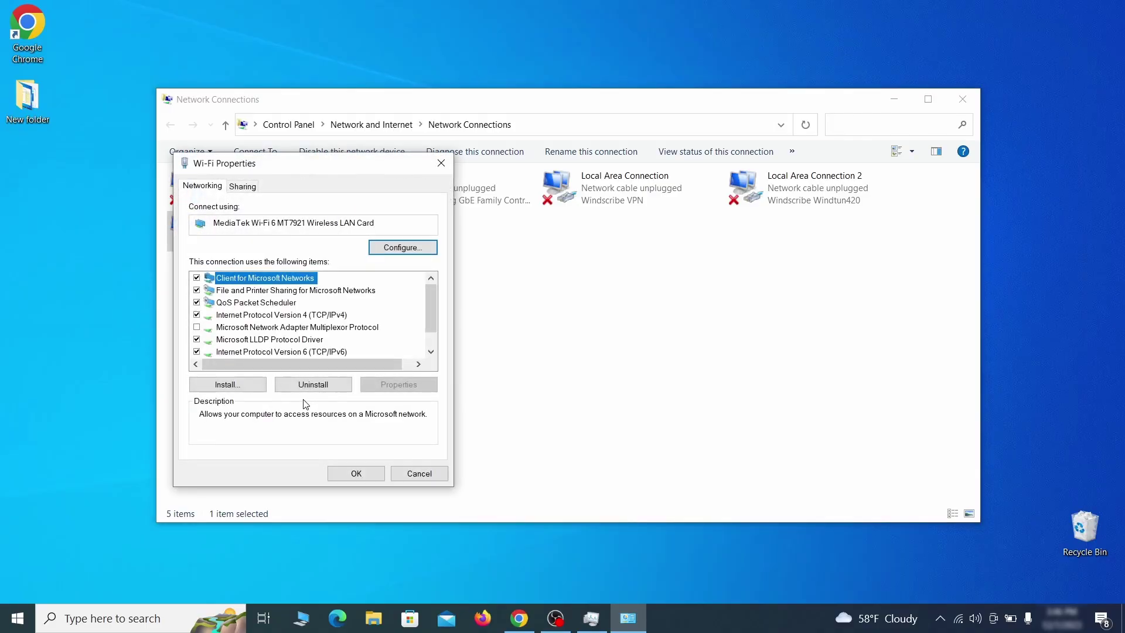
click(293, 316)
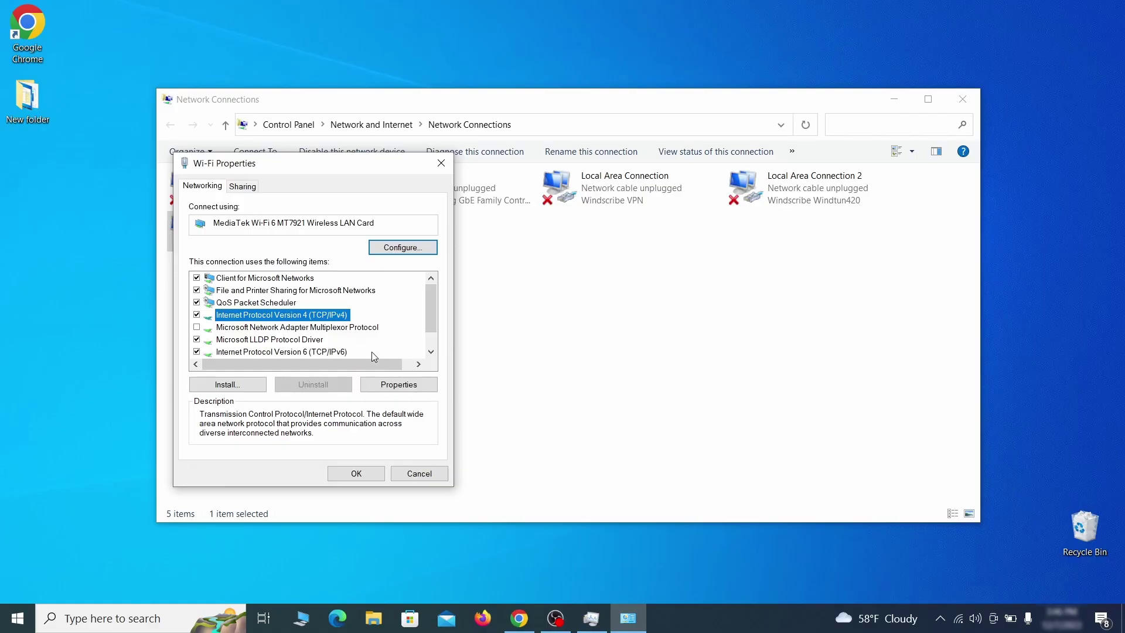
click(400, 384)
drag(398, 210, 566, 165)
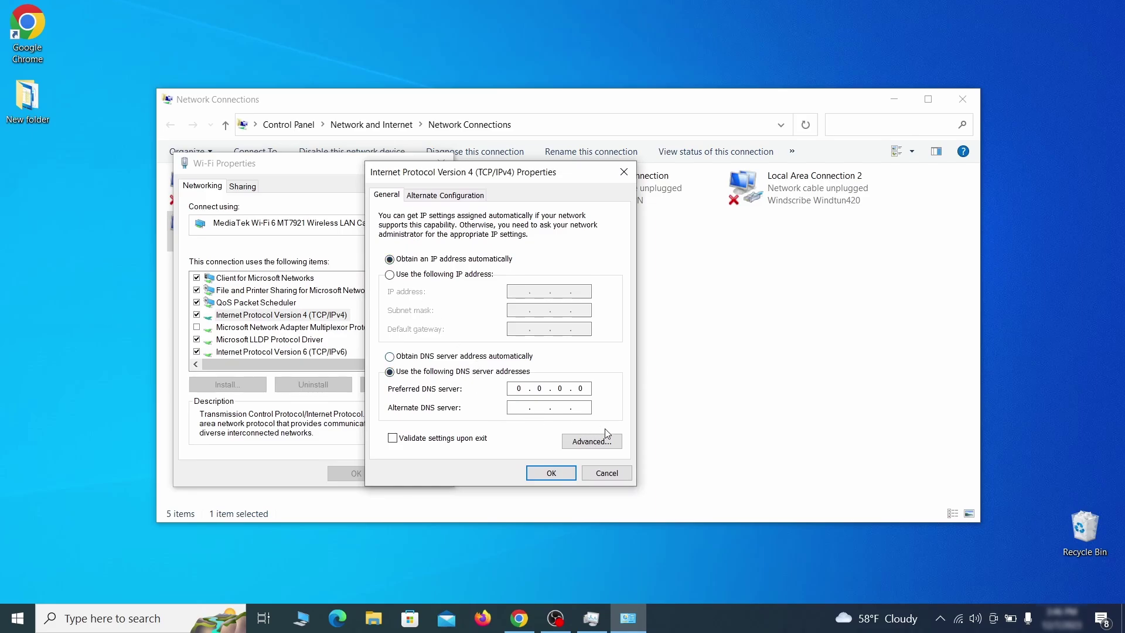
Remove the DNS server address 0.0.0.0 in the advanced TCP/IP settings, confirm the dialogs and close Network Connections.
click(589, 441)
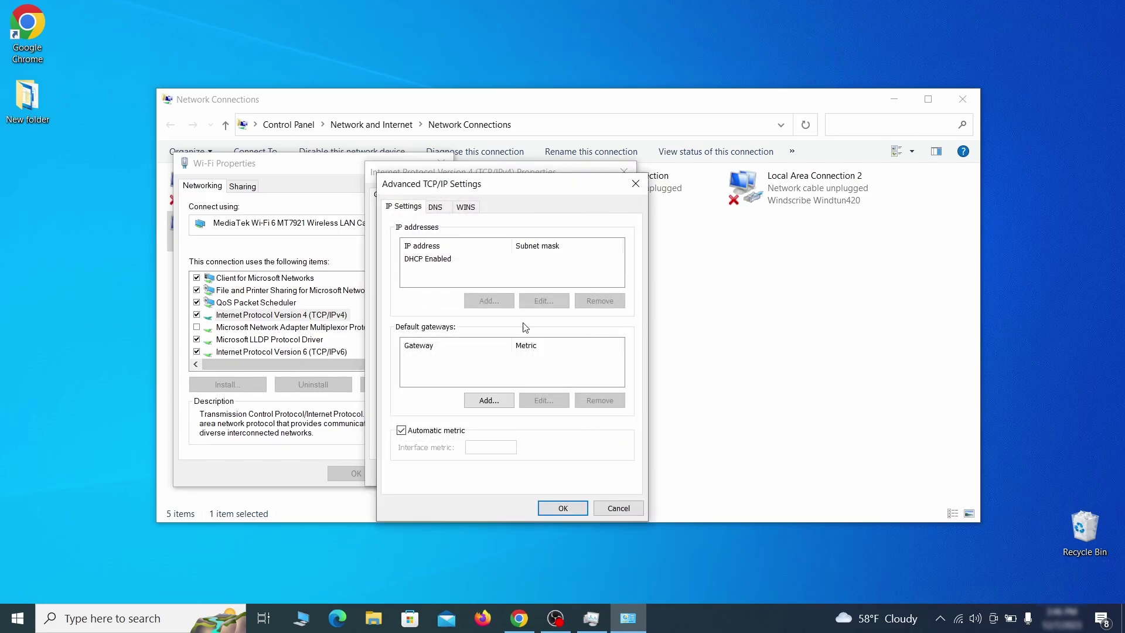
click(439, 208)
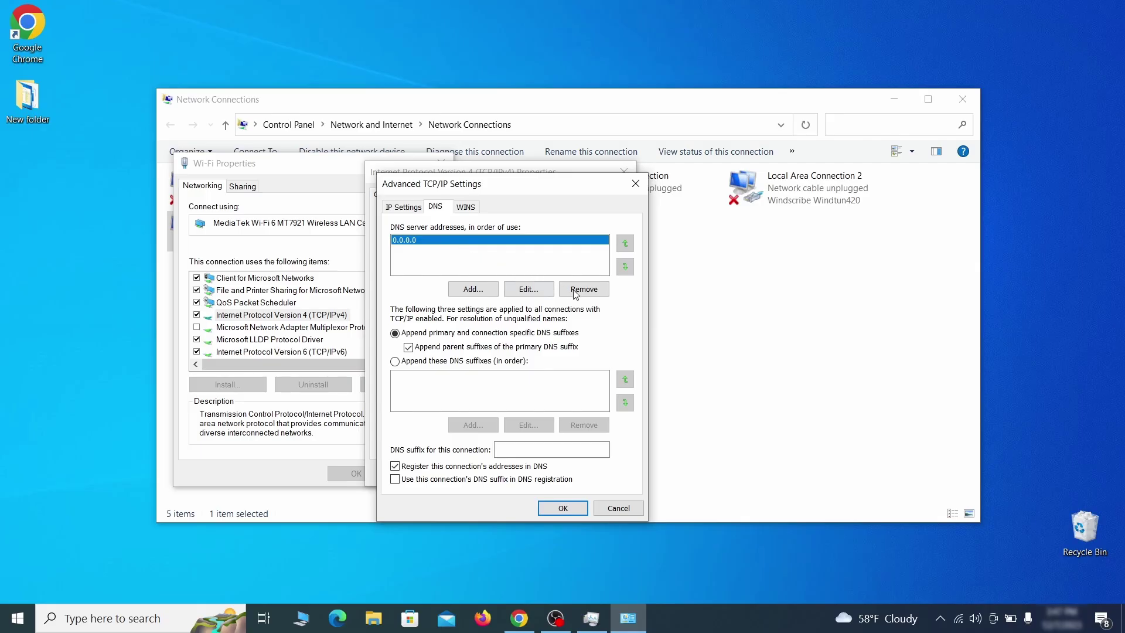
click(594, 292)
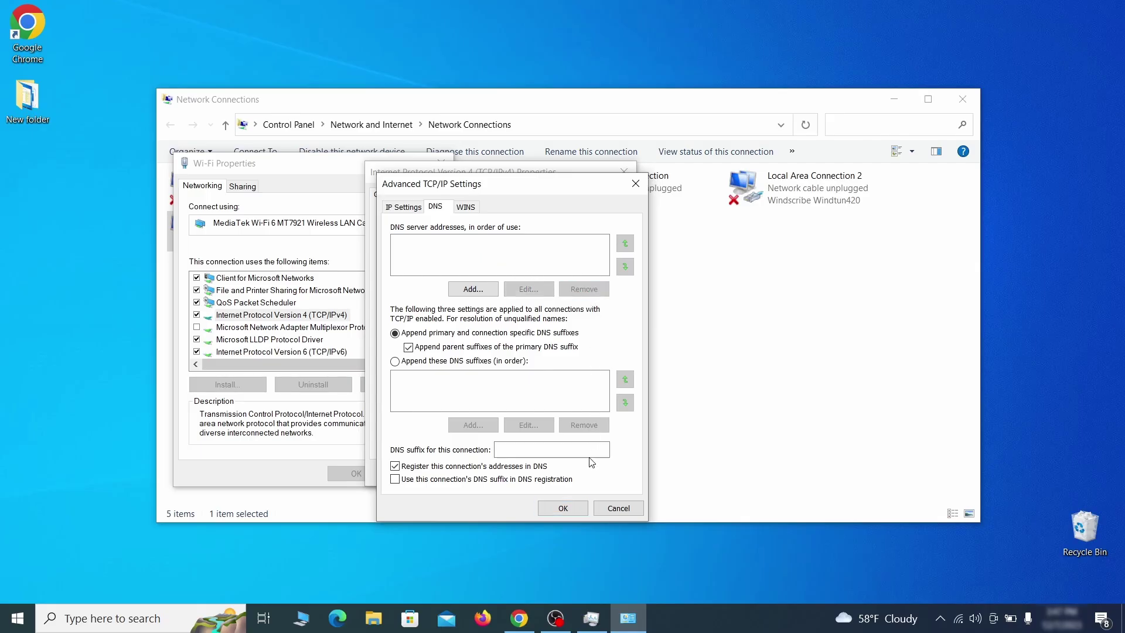
click(562, 508)
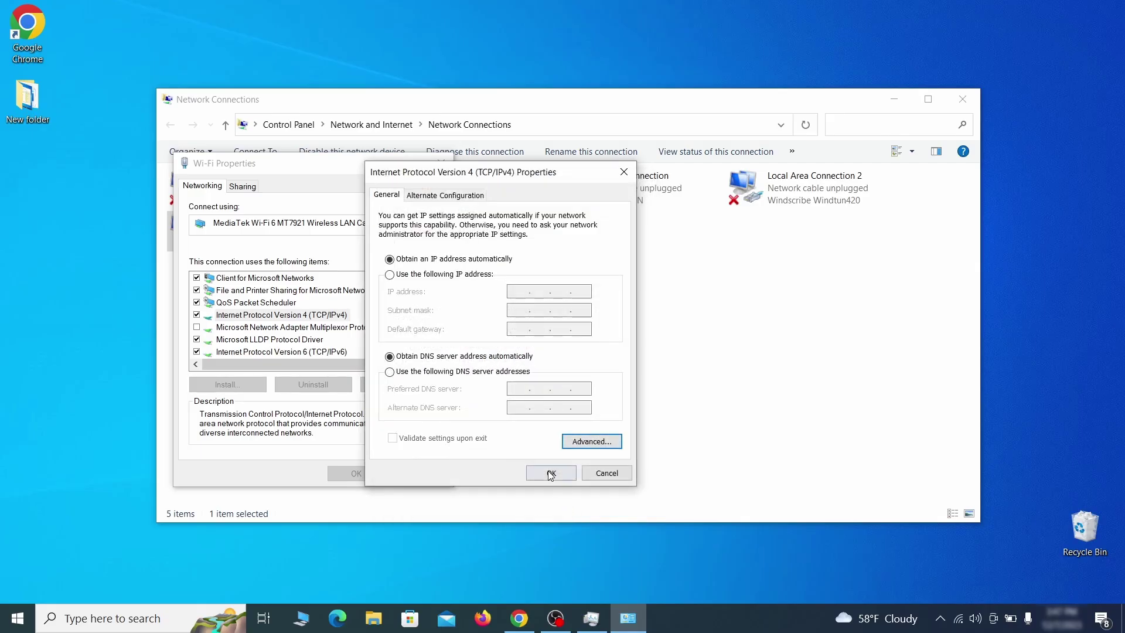
click(551, 474)
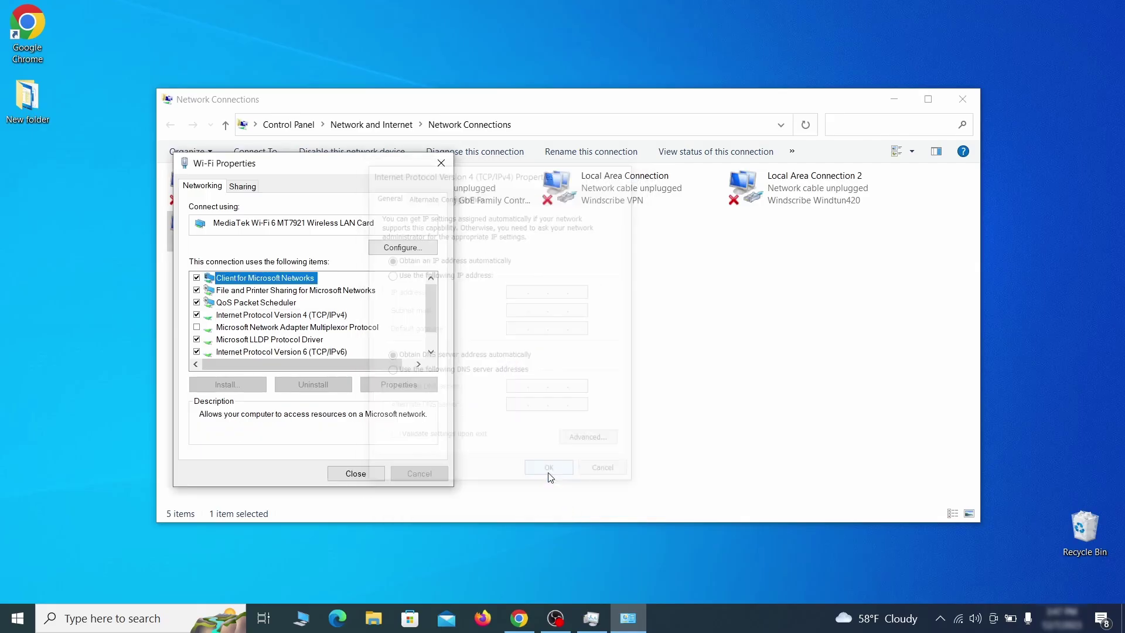
click(355, 473)
key(alt+F4)
Search for C:\Windows\System32\drivers\etc\hosts and open the file in Notepad.
key(super)
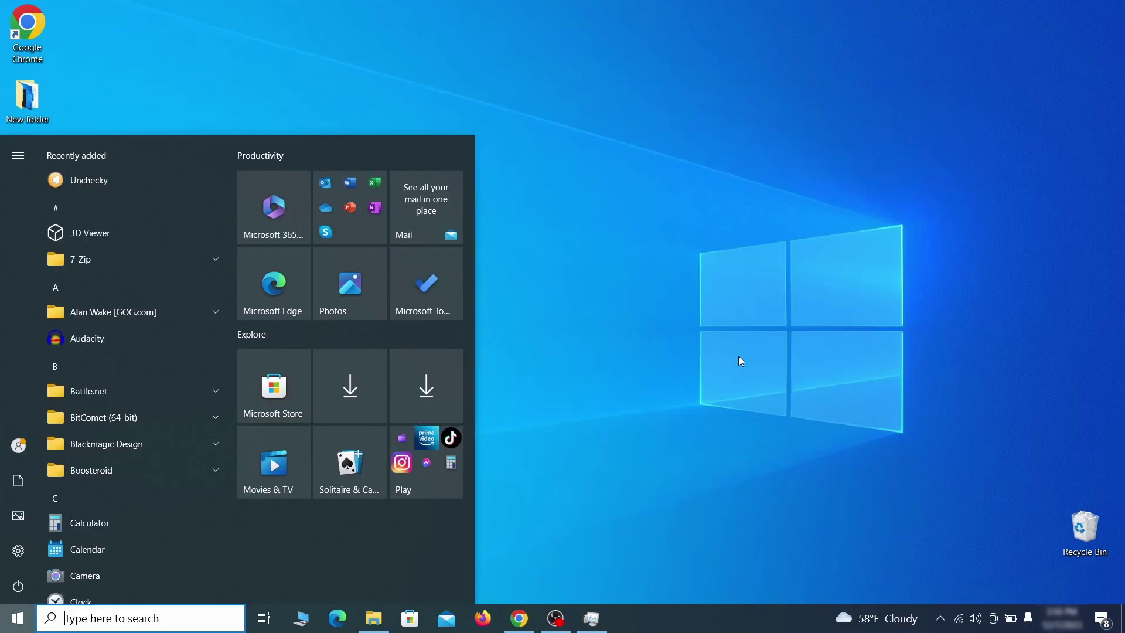
key(Escape)
key(super)
text(C:\Windows\System32\drivers\etc\hosts)
key(Return)
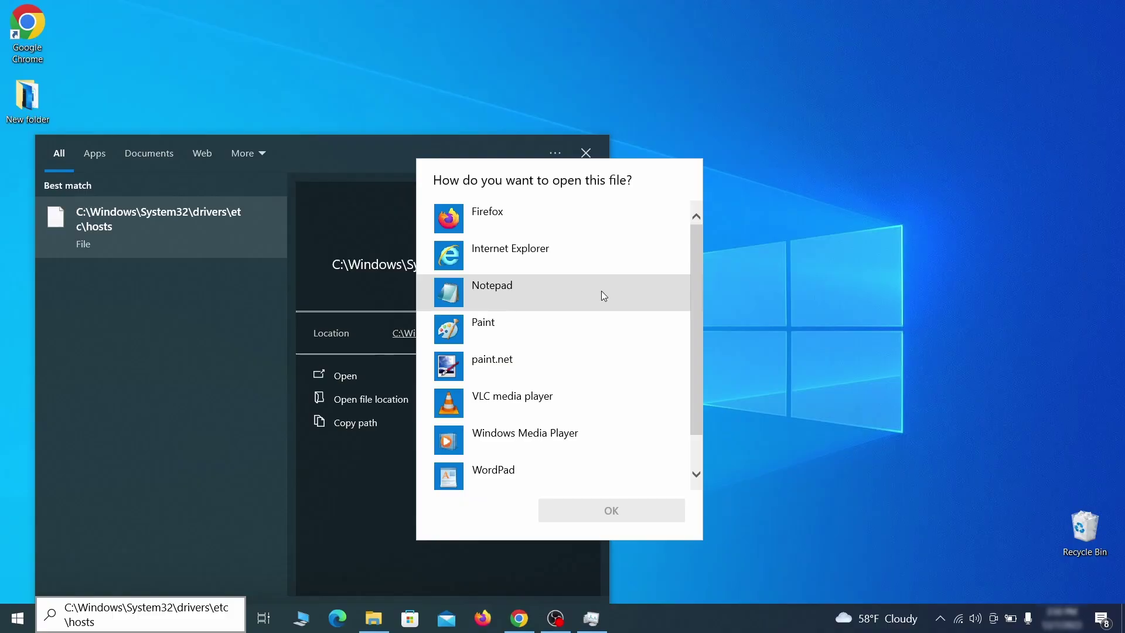
double_click(601, 291)
Delete all the 0.0.0.0 entries below the localhost lines in the hosts file.
scroll(636, 279, down, 3)
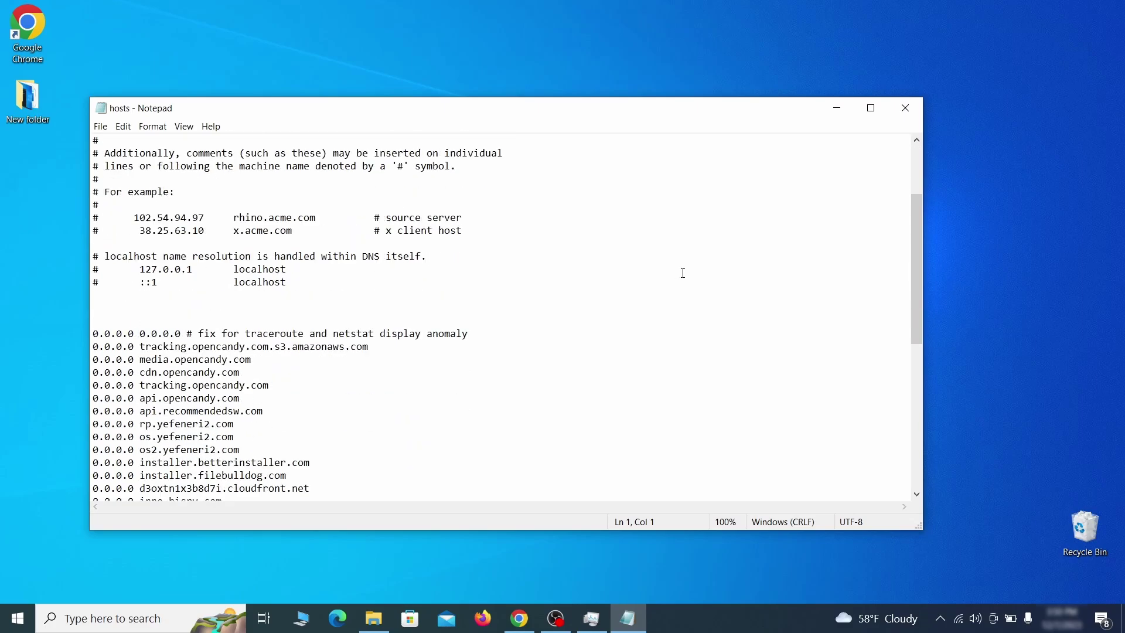
click(94, 333)
shift+click(132, 339)
click(99, 331)
scroll(301, 394, down, 6)
drag(96, 334, 285, 471)
scroll(323, 388, down, 3)
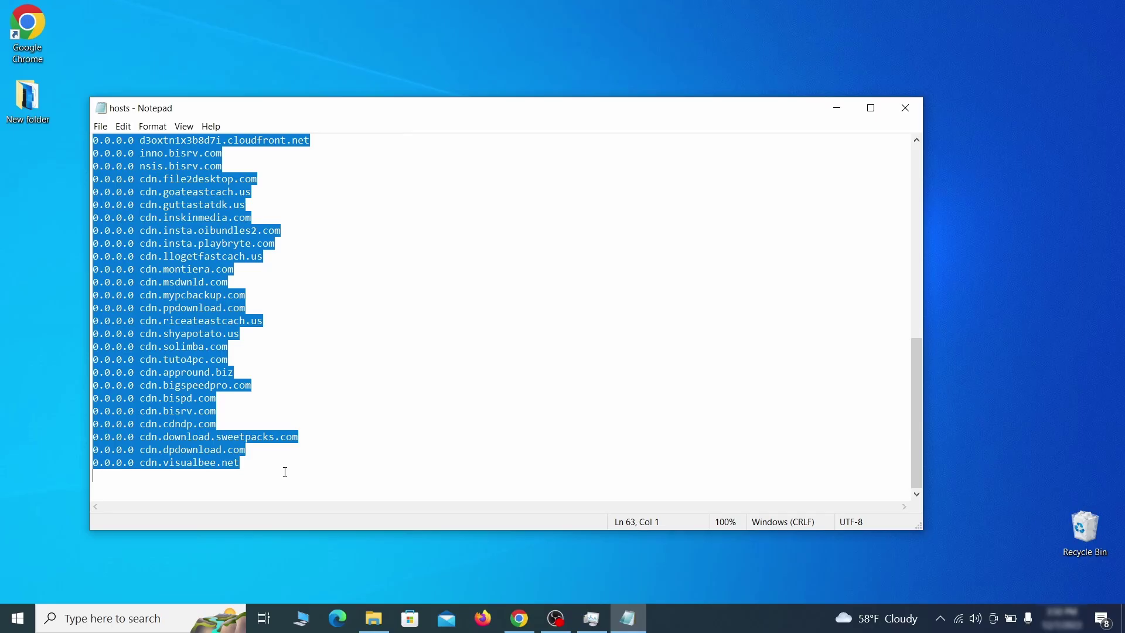
key(Delete)
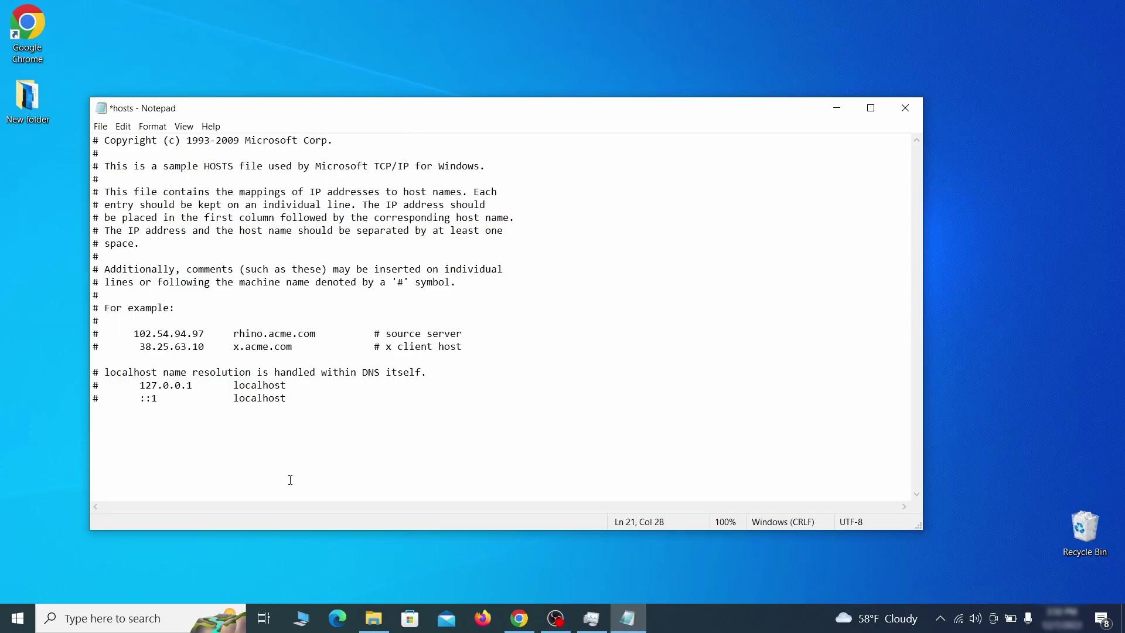
Save the edited hosts file and close Notepad.
click(100, 126)
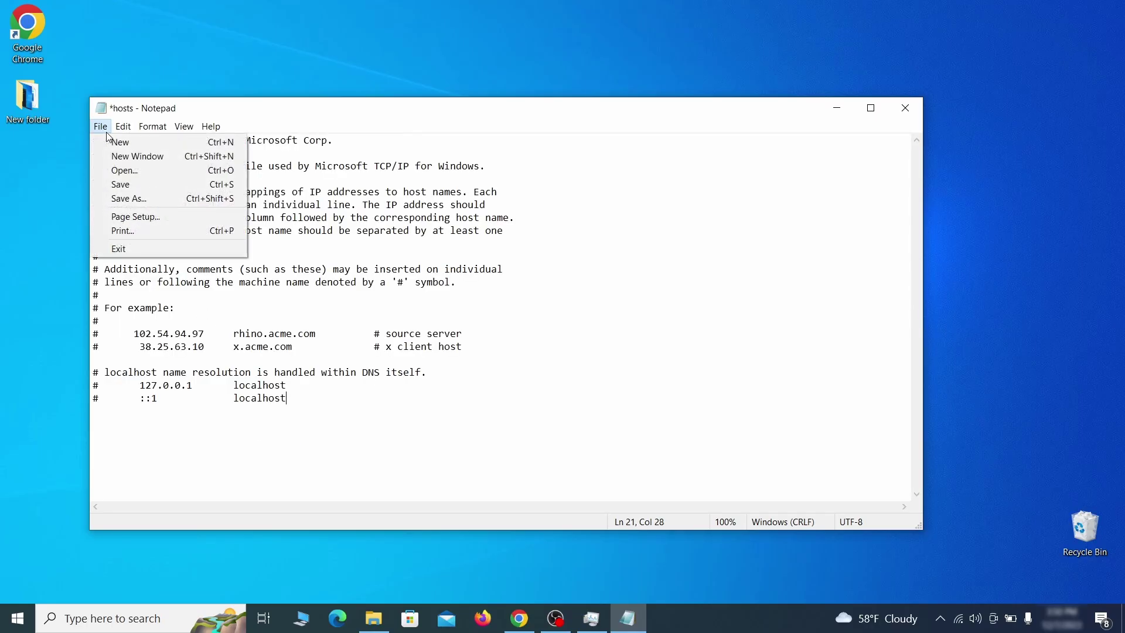
click(145, 183)
click(907, 108)
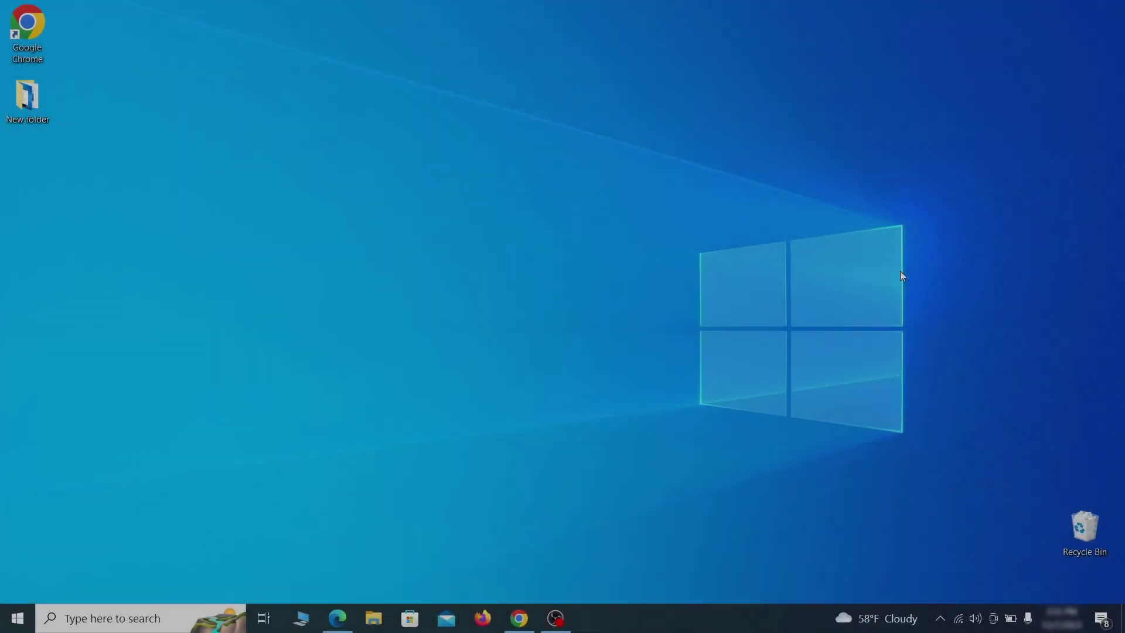
Open the Startup Apps settings and turn off automatic startup for Example Malware App.
key(super)
text(startup)
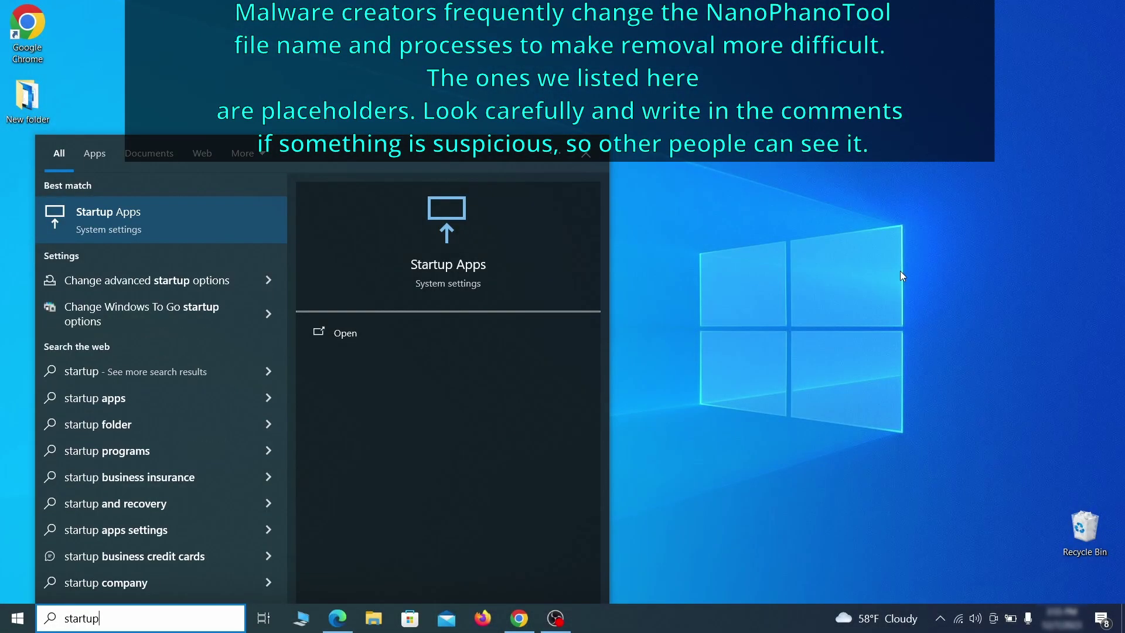
text( apps)
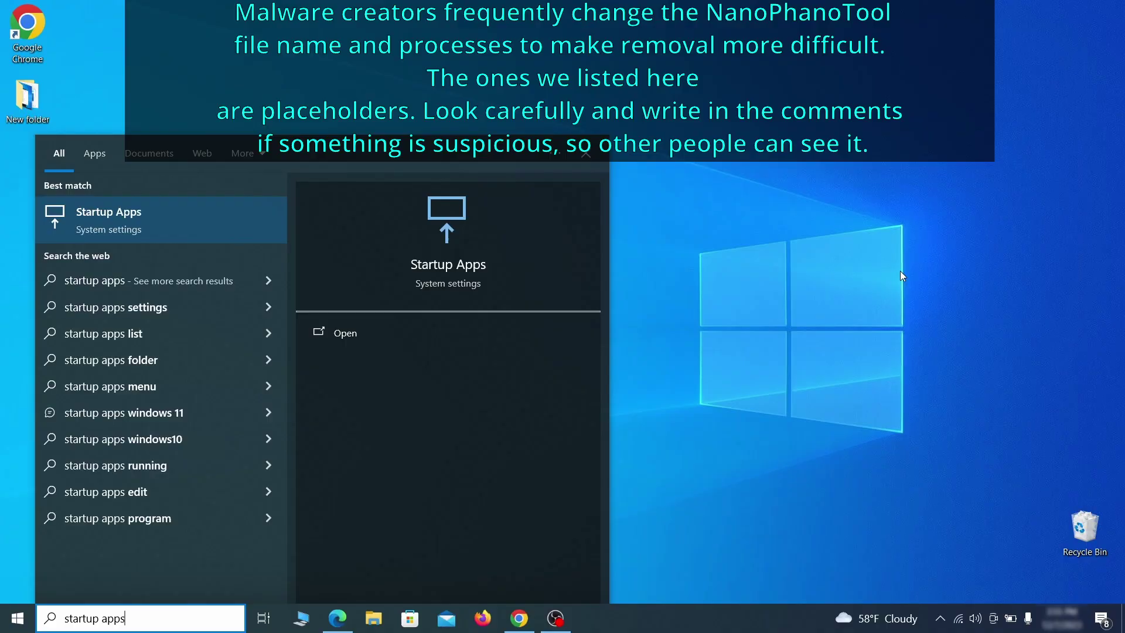
key(Return)
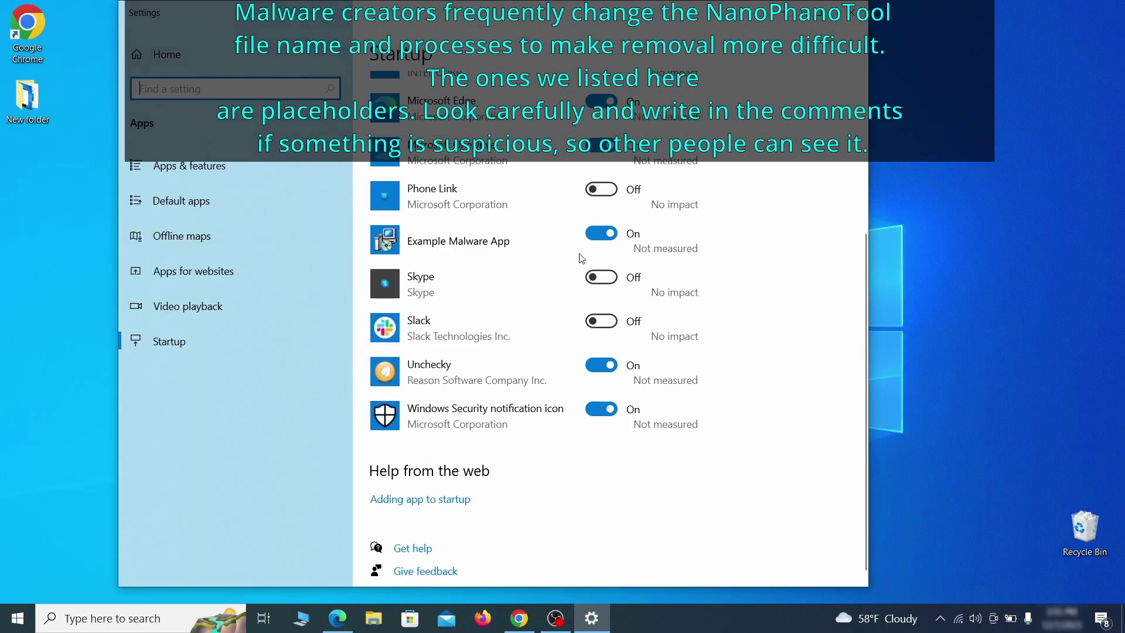
click(604, 242)
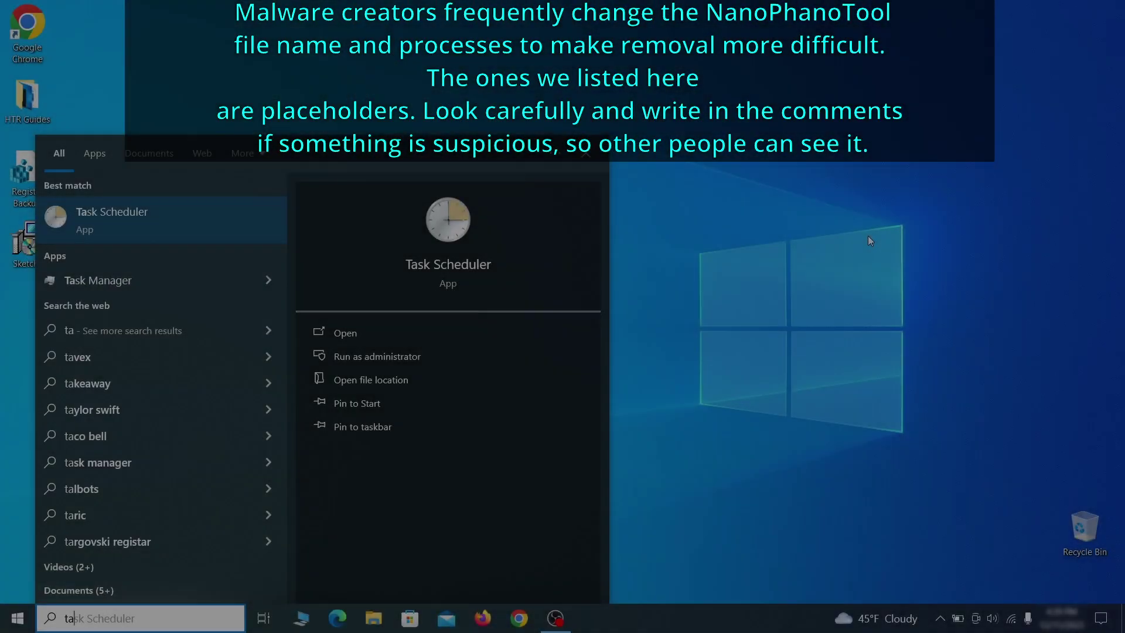
Open Task Scheduler and select the Example Malware App task in the Task Scheduler Library.
text(sk scheduler)
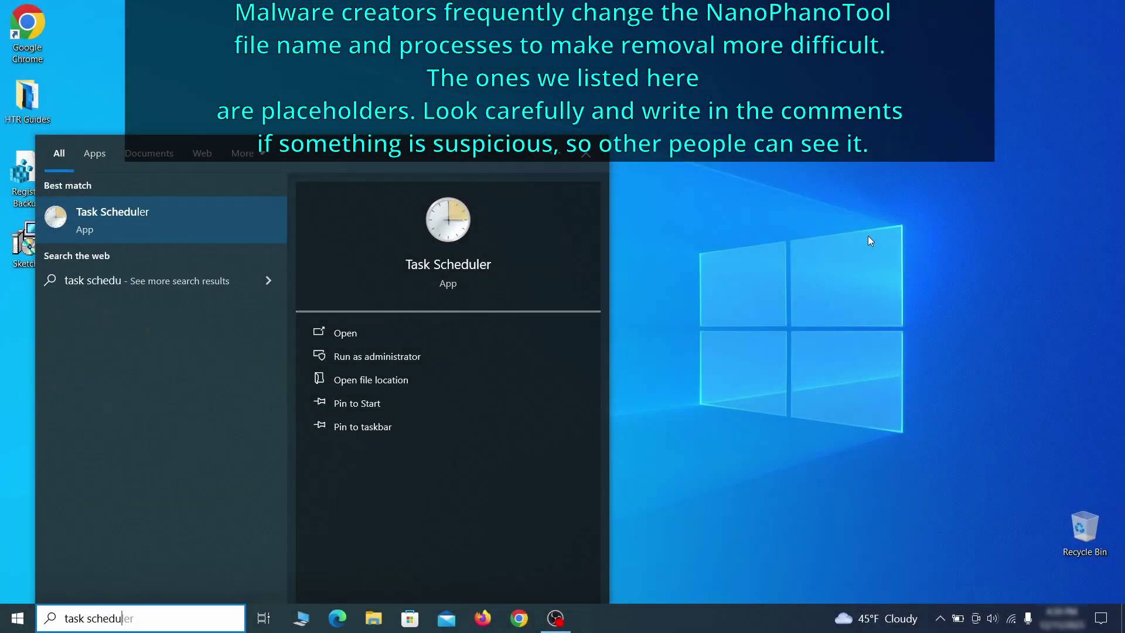
key(Return)
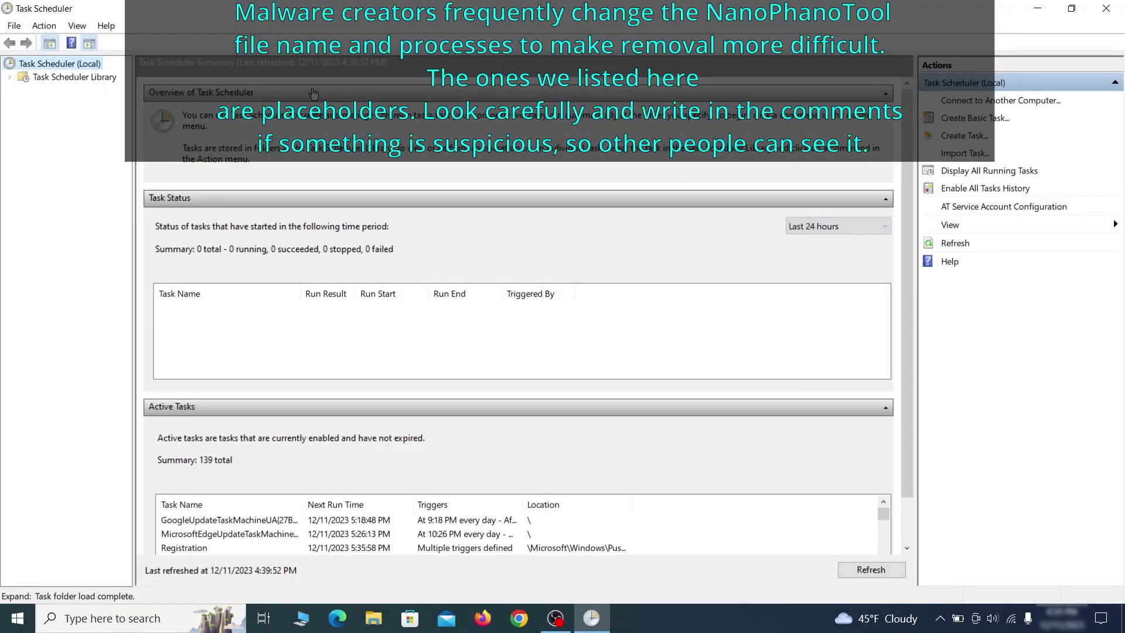
click(94, 77)
scroll(300, 234, down, 10)
click(300, 349)
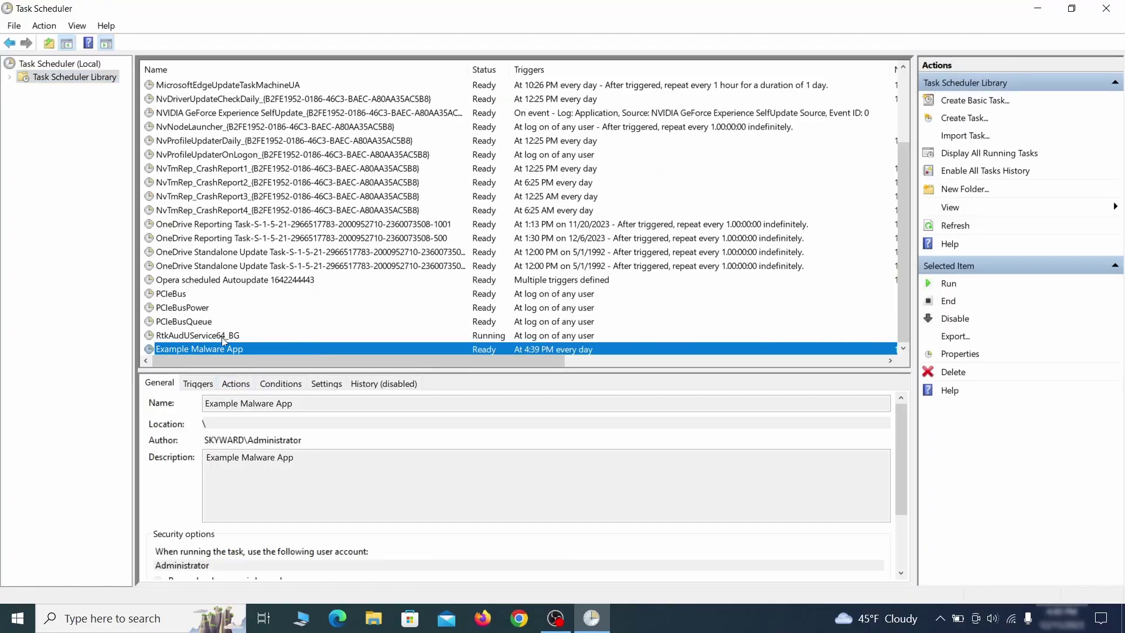
Examine the triggers and actions in the properties of the Example Malware App task, and close them without changes.
right_click(324, 351)
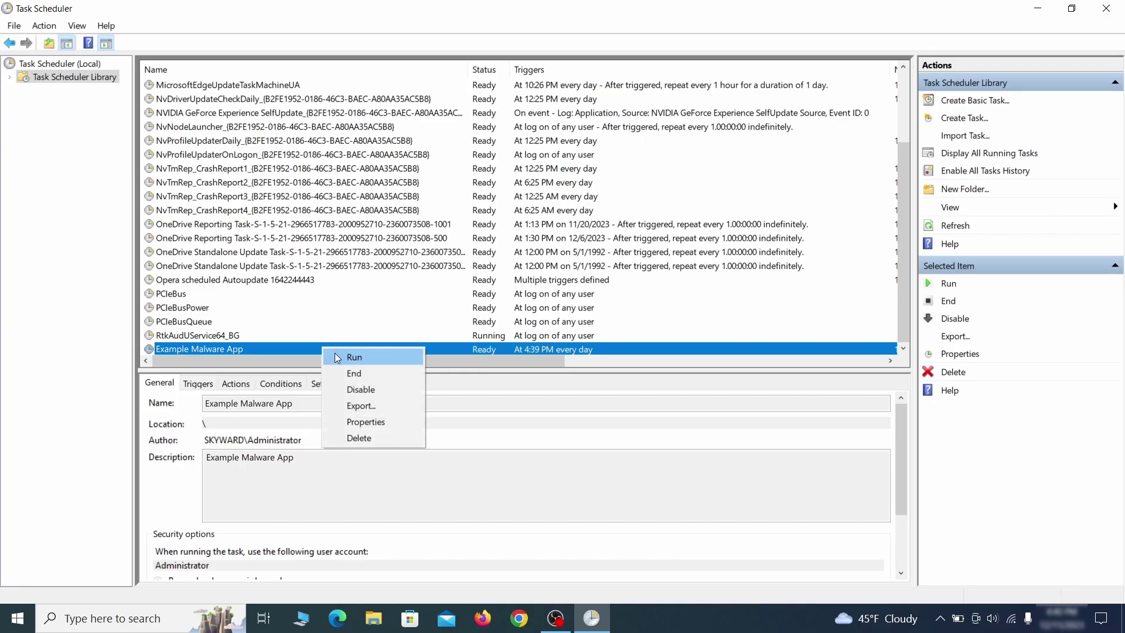
click(369, 423)
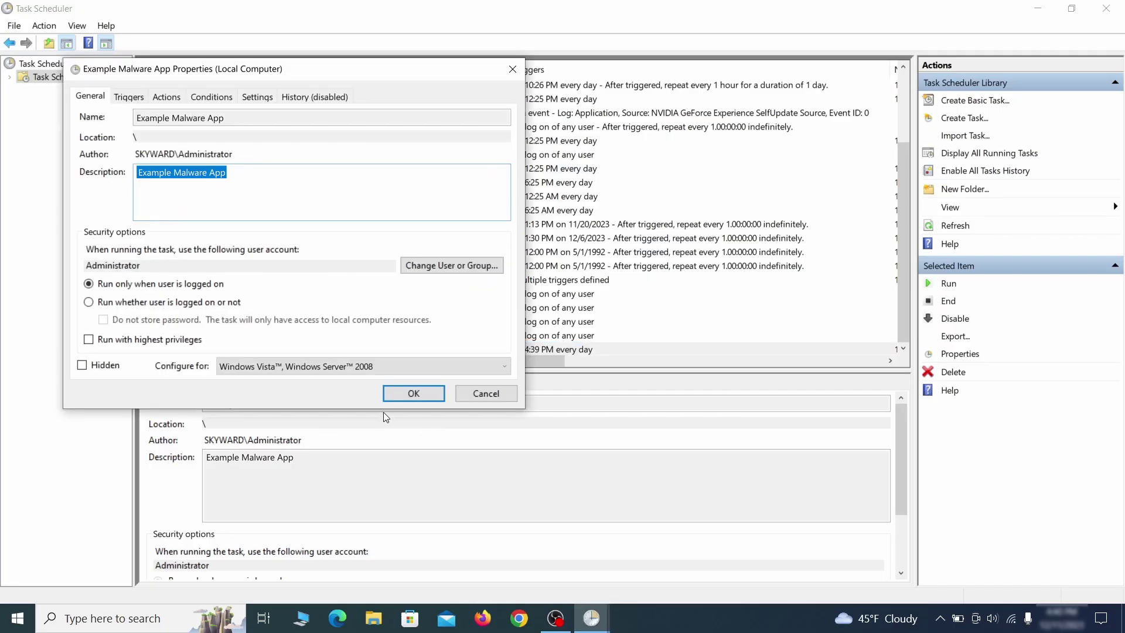
click(129, 97)
click(167, 96)
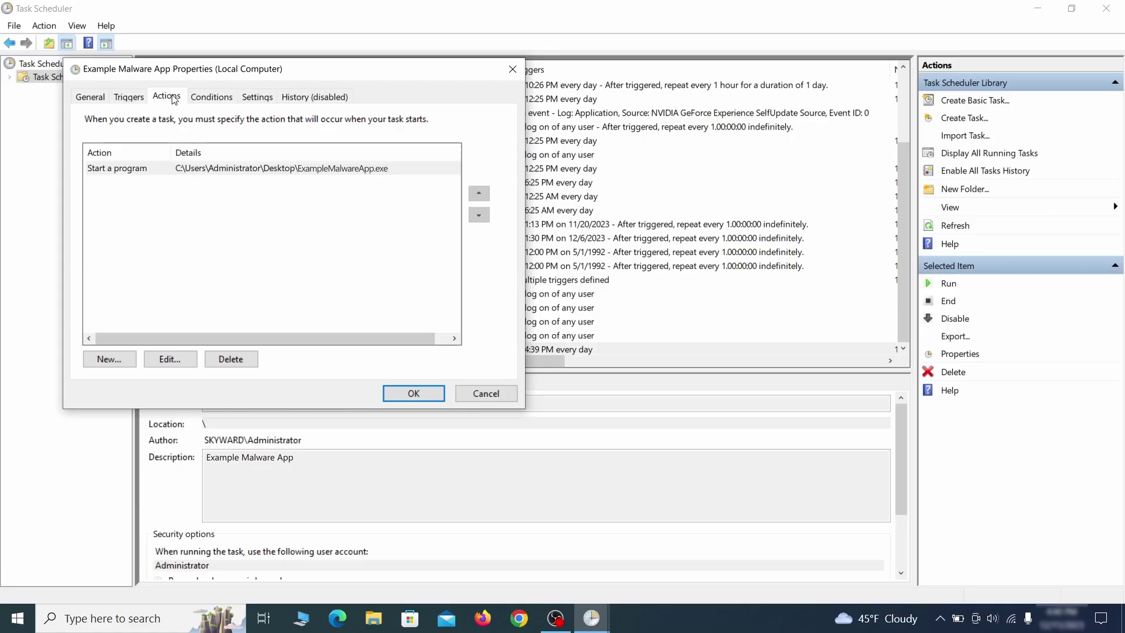
key(Escape)
Delete the Example Malware App scheduled task and confirm the deletion.
right_click(361, 348)
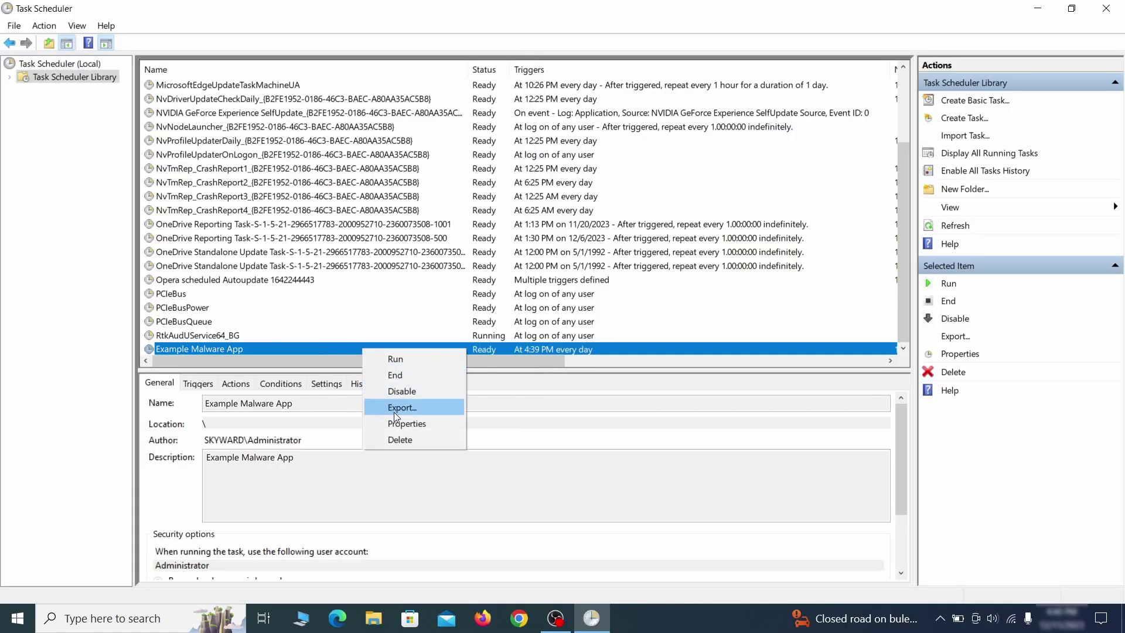
click(399, 438)
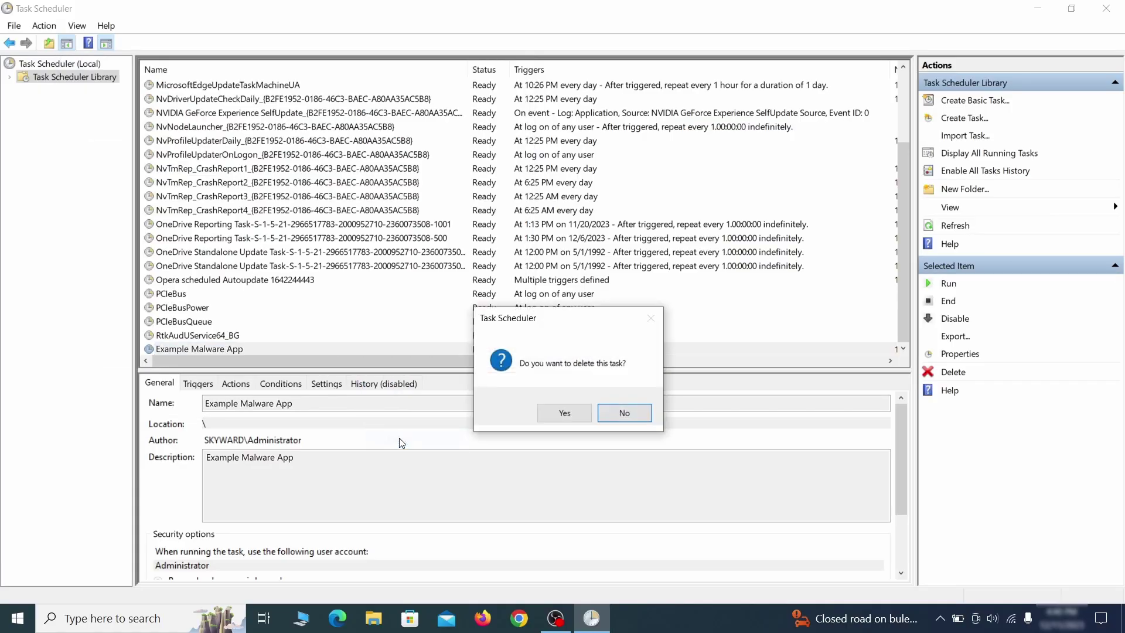
click(564, 413)
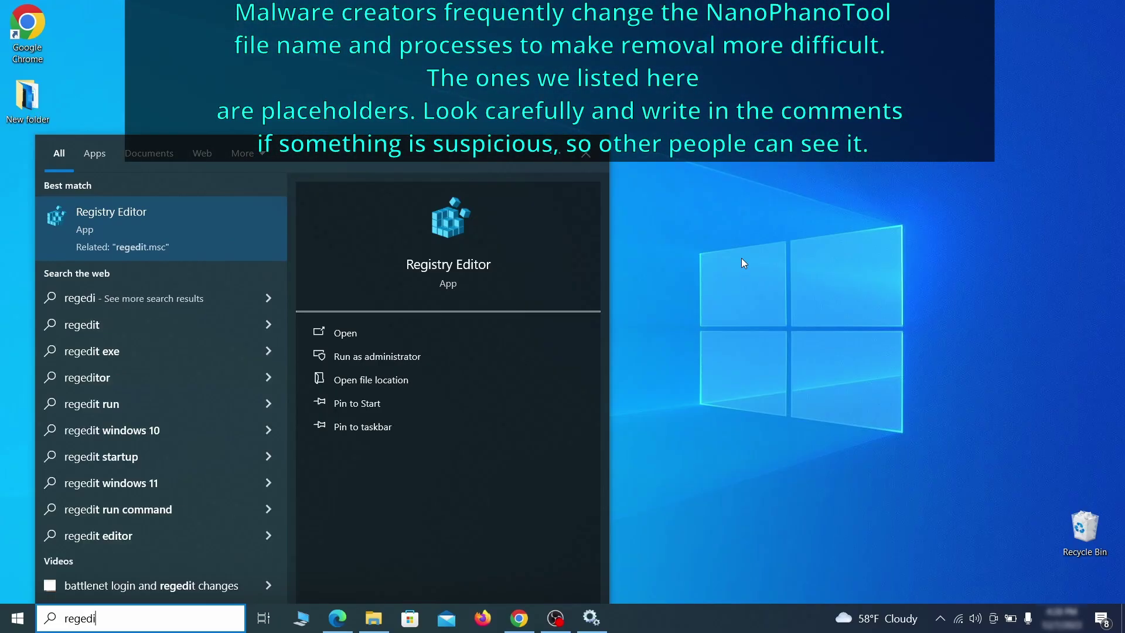
Search for regedit, open Registry Editor and export a backup named Registry Backup 1 to the desktop.
text(t)
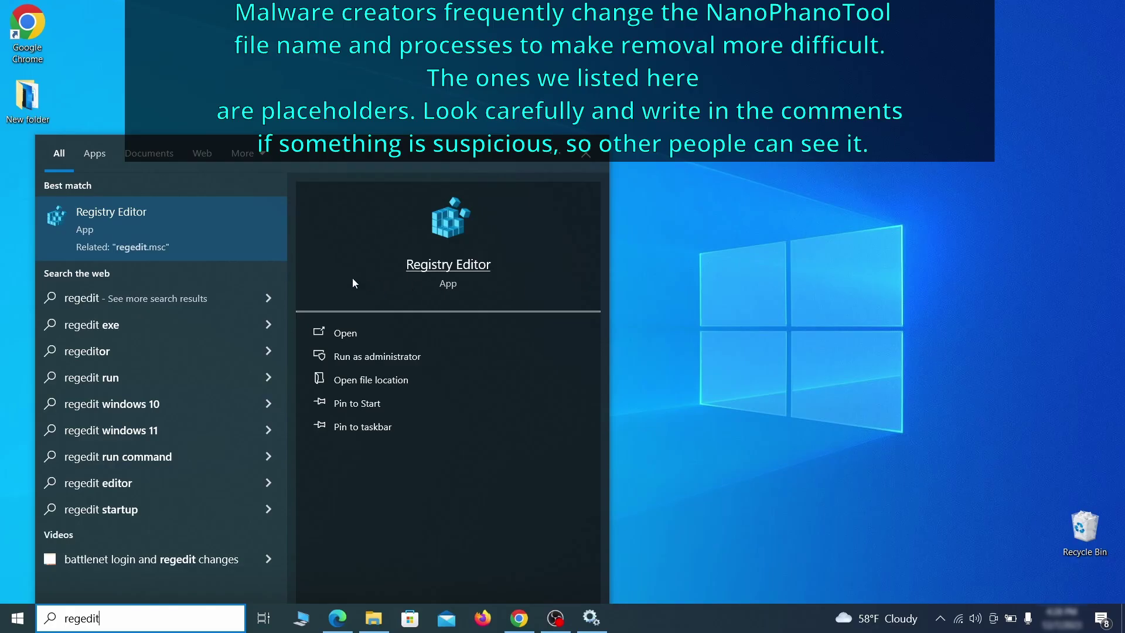
right_click(209, 223)
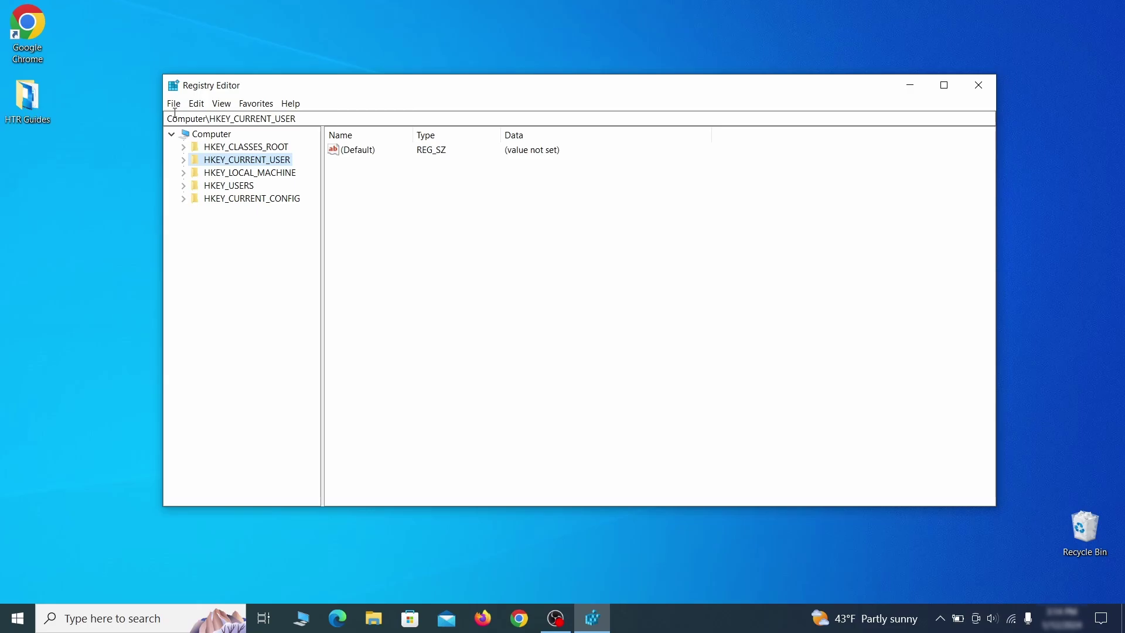
click(173, 104)
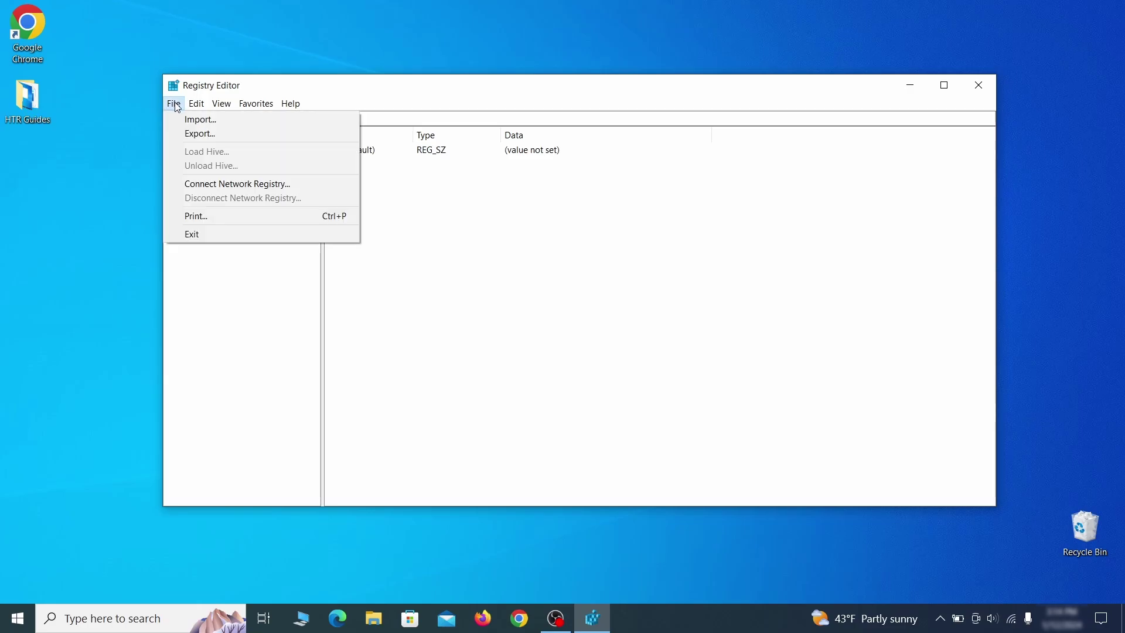
click(271, 135)
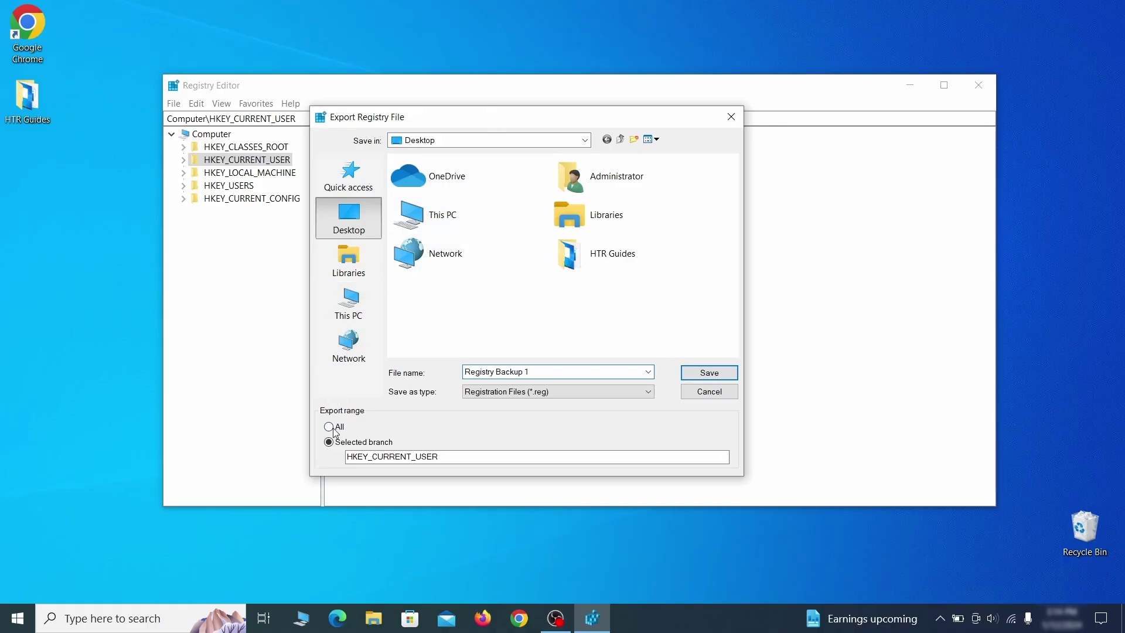
key(Return)
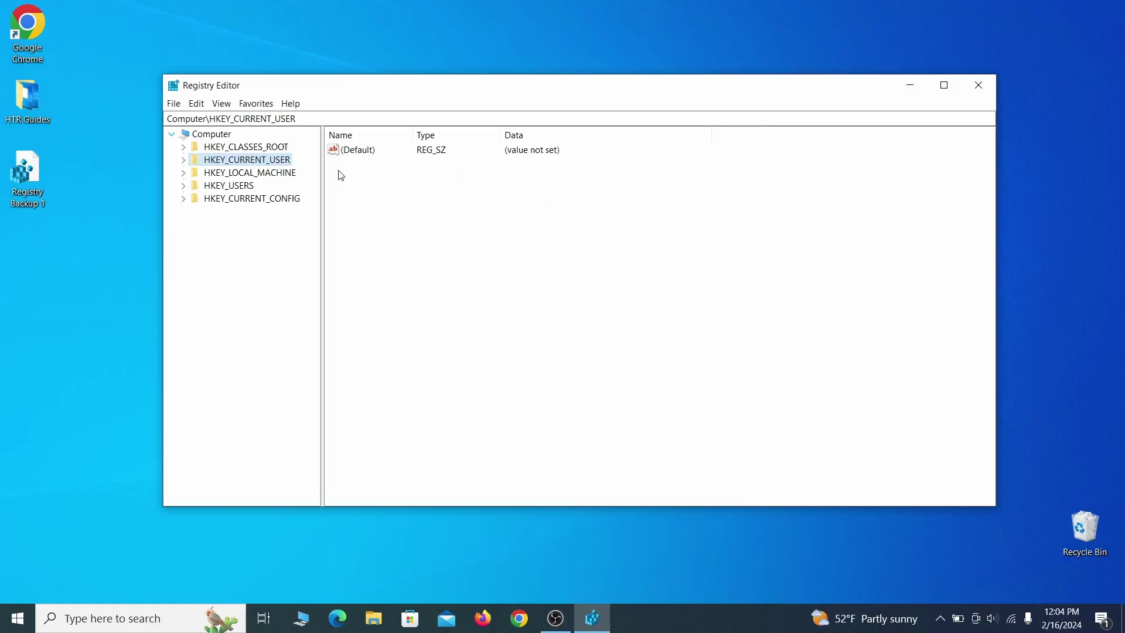
Import the Registry Backup 1 file from the desktop into the registry.
click(173, 103)
click(244, 122)
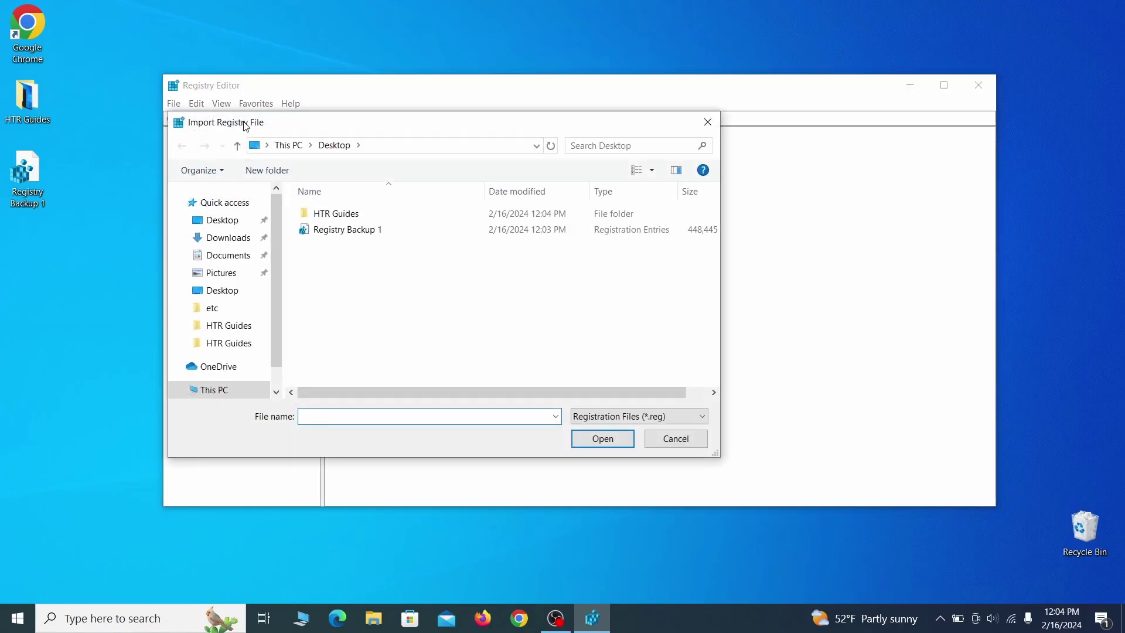
click(391, 236)
click(612, 441)
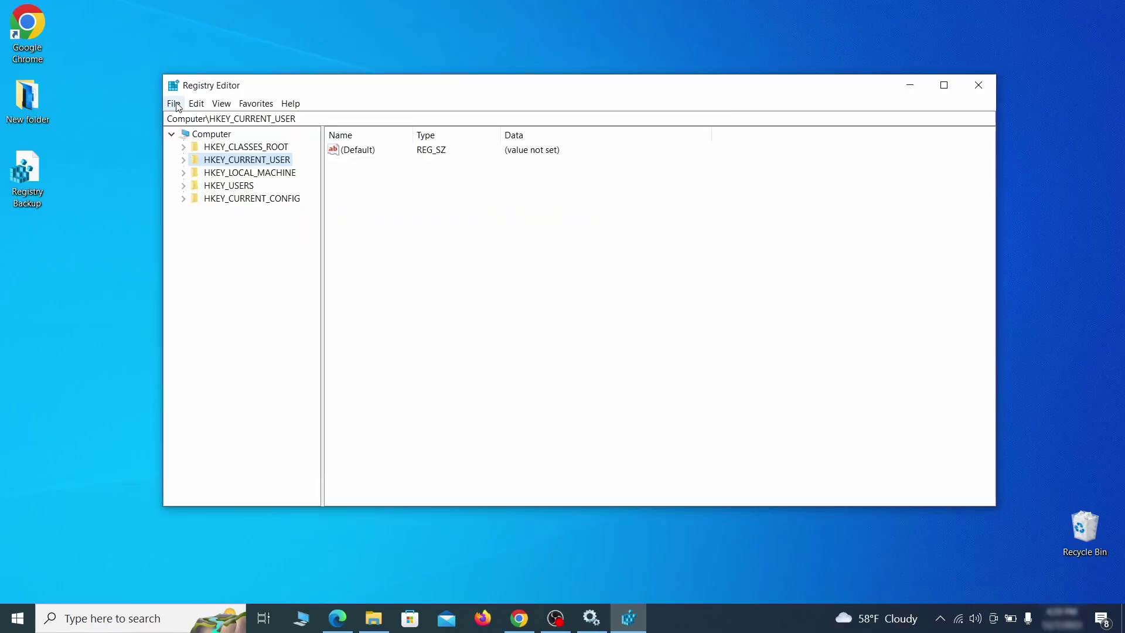
Search the registry for Example Malware App and open the options for its Reopen key under InstallBuilders.
click(175, 104)
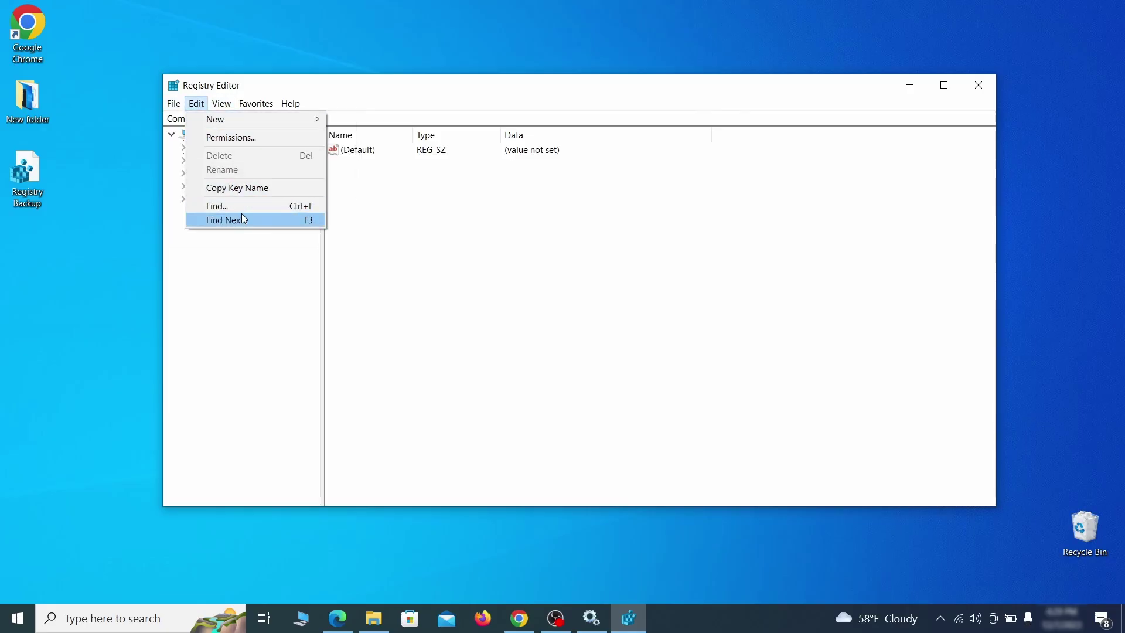
click(244, 206)
text(Exa)
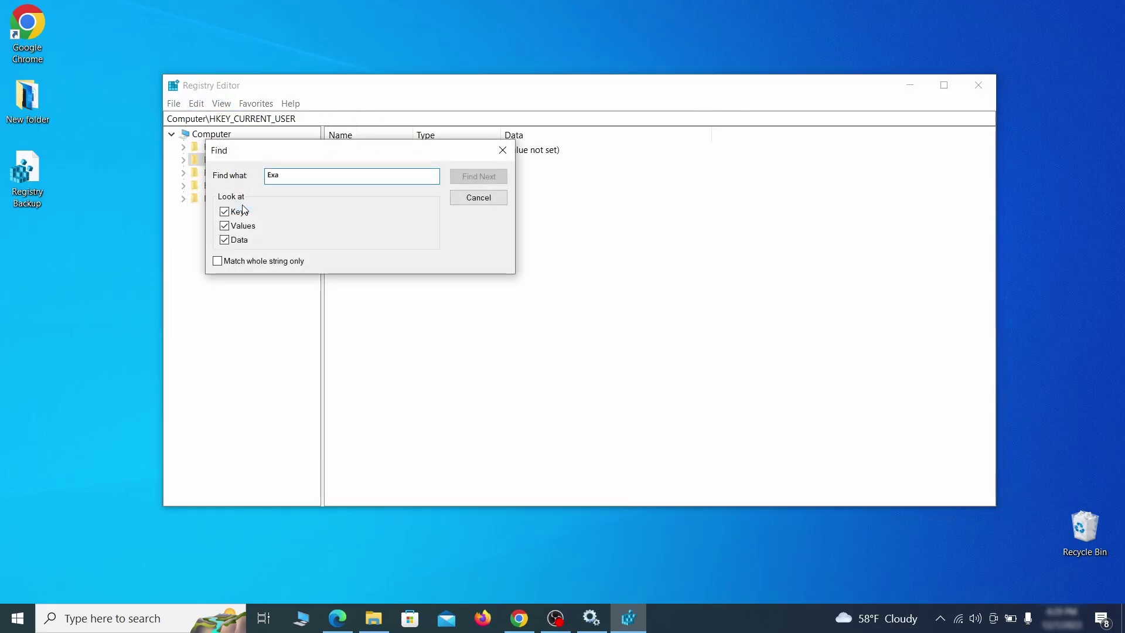
text(mple Malware App)
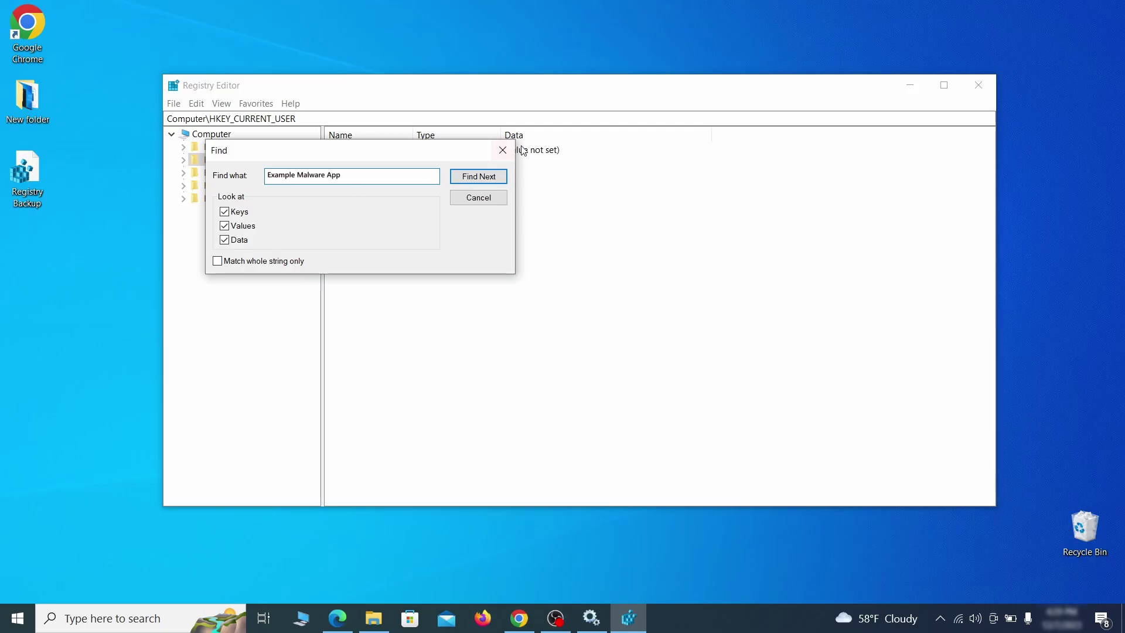
click(489, 177)
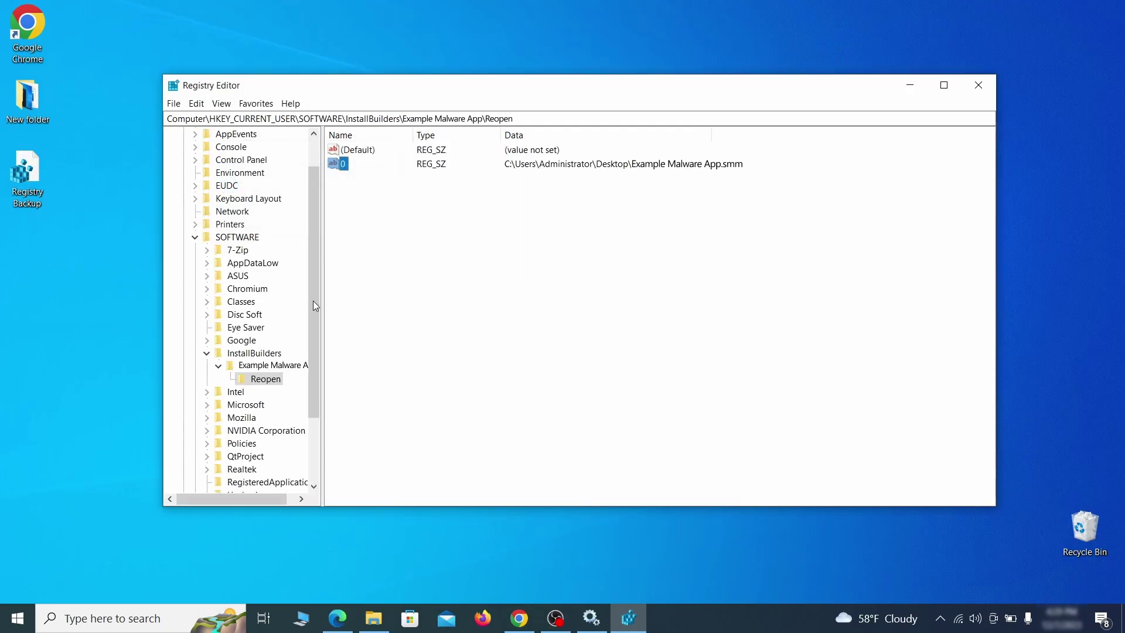
click(274, 381)
right_click(273, 383)
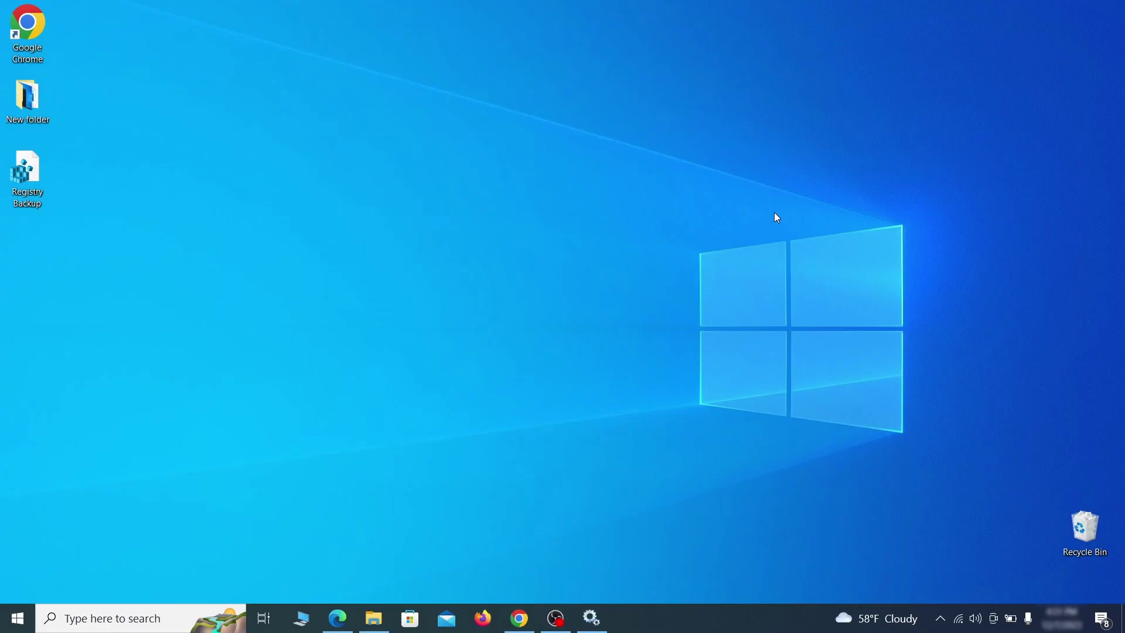
Run the MRT command to start the Microsoft Windows Malicious Software Removal Tool.
key(super+r)
key(BackSpace)
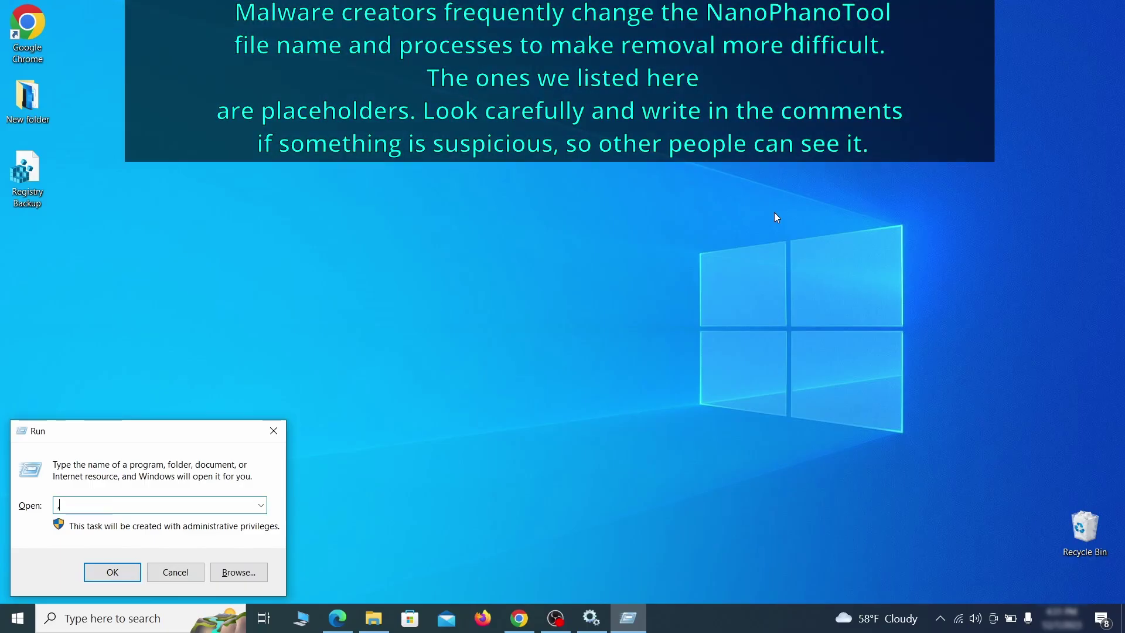
text(M)
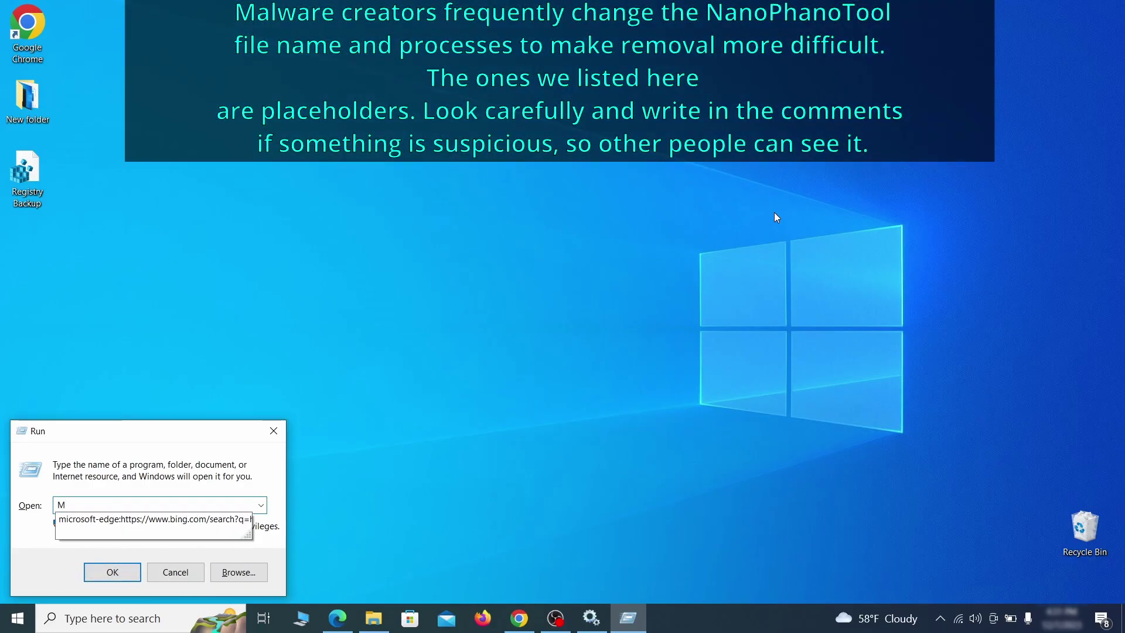
text(RT)
key(Return)
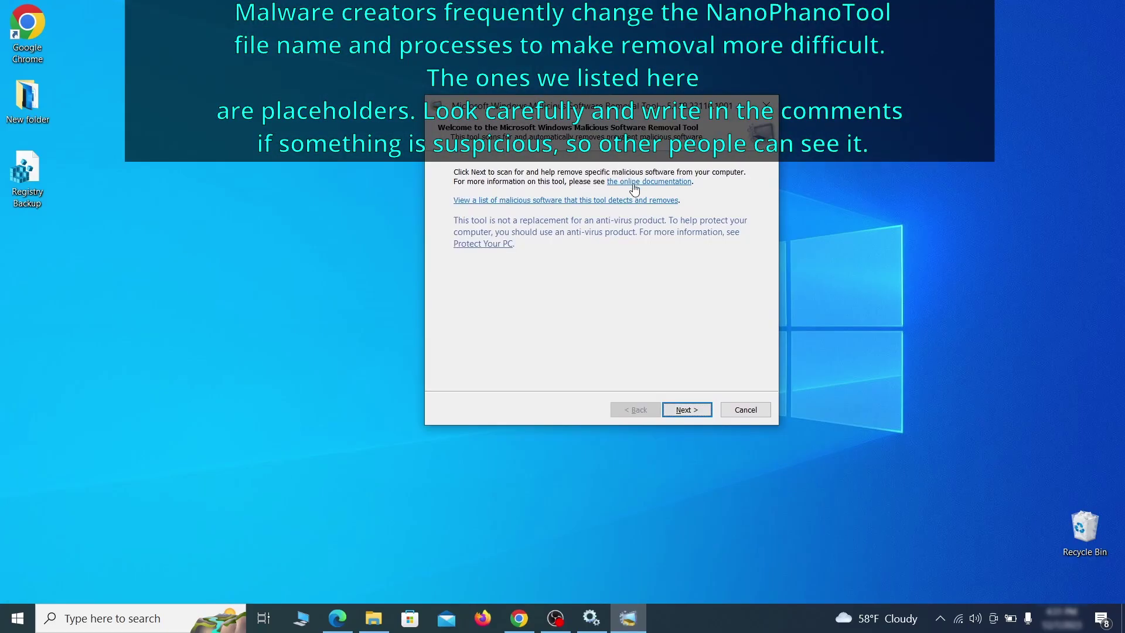
Run a full scan with the Malicious Software Removal Tool and finish the wizard.
click(701, 412)
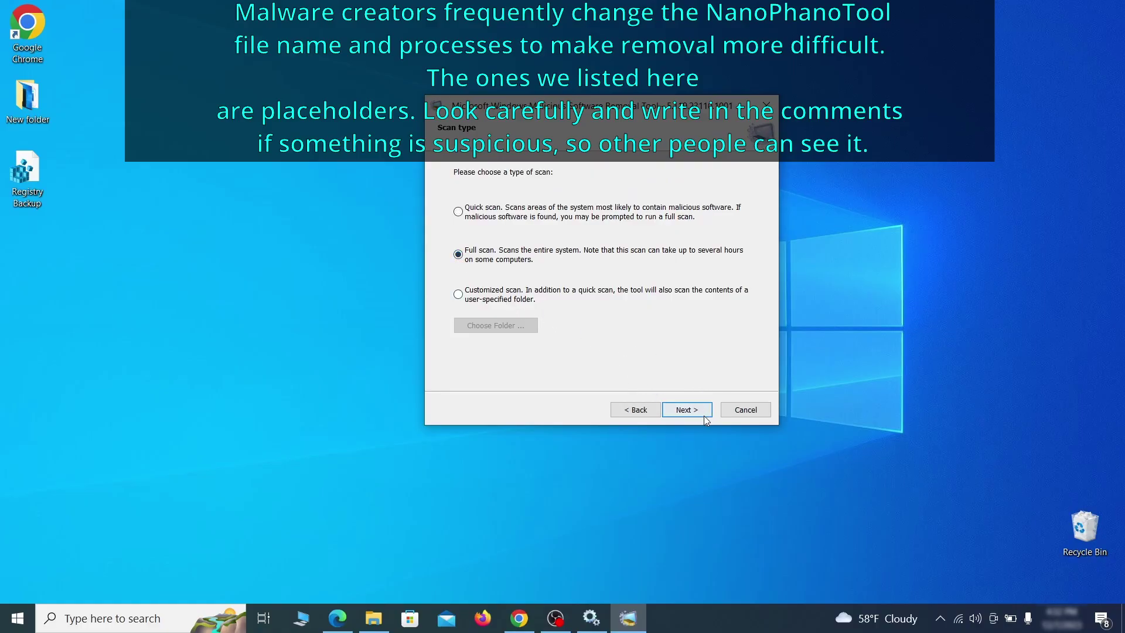
click(700, 411)
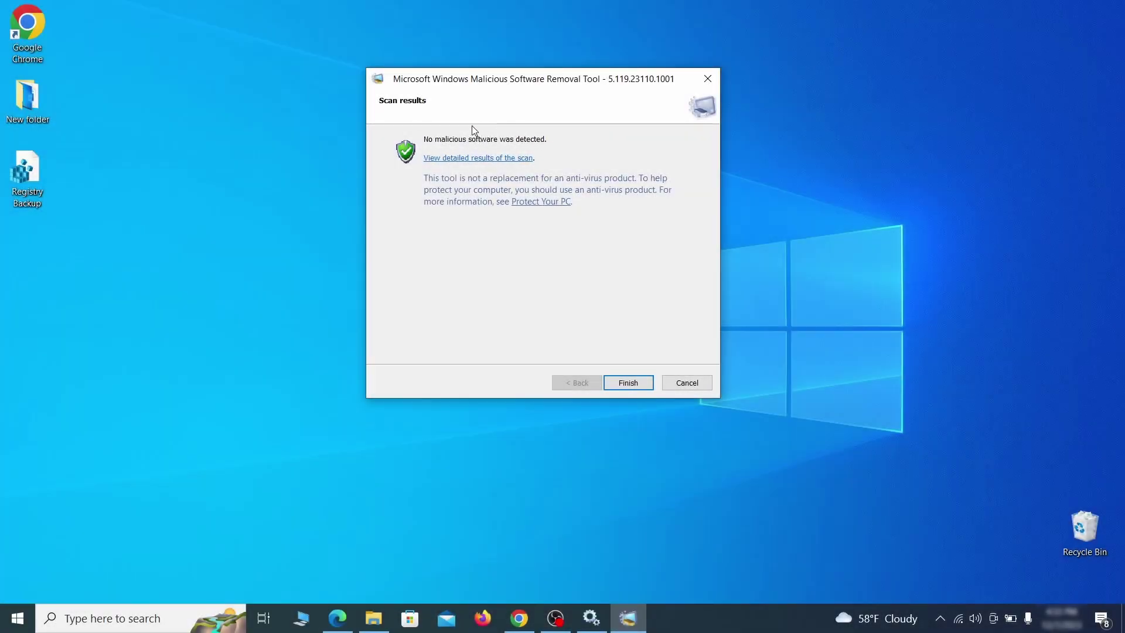
click(628, 382)
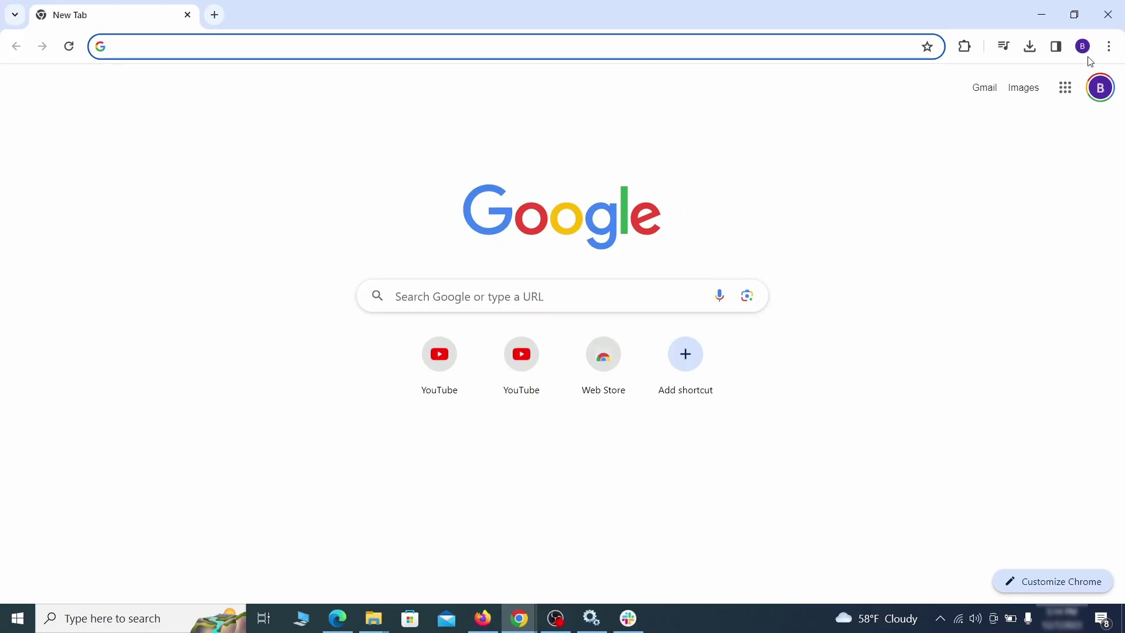
Switch to Google Chrome, open its extensions management page, and disable and remove the Add to Zola Button extension.
click(1109, 46)
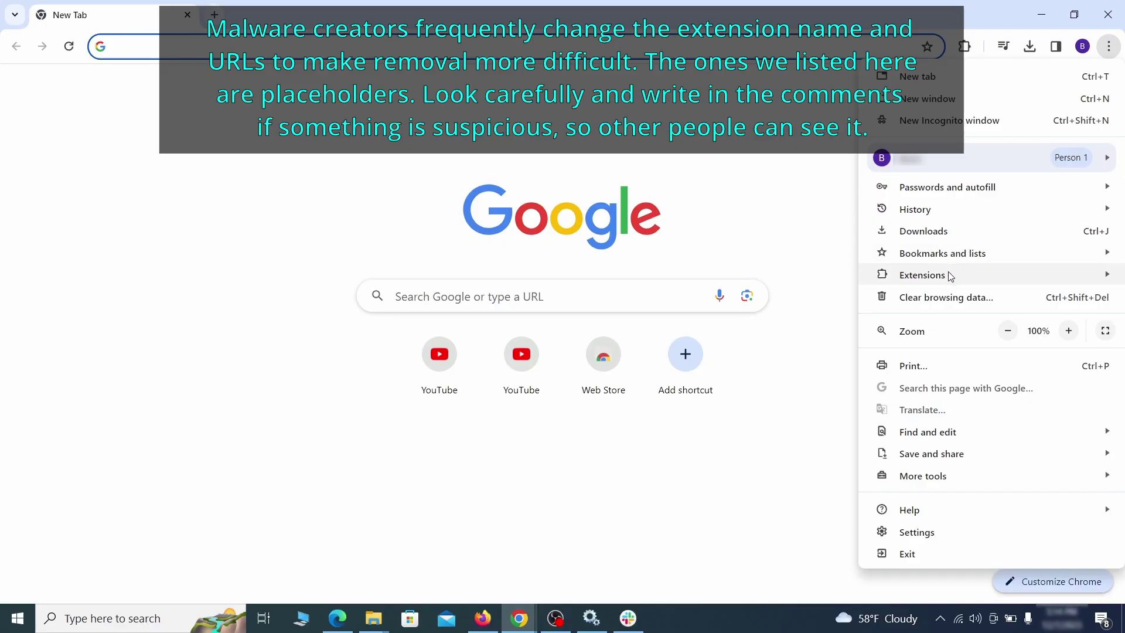
mouse_move(945, 276)
click(823, 279)
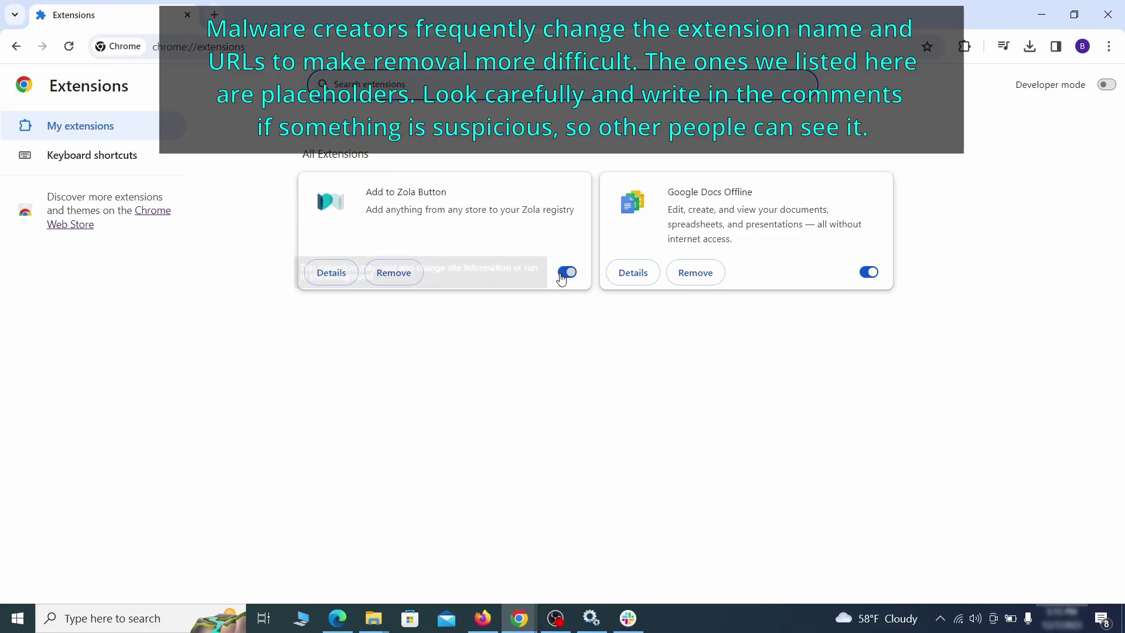
click(562, 274)
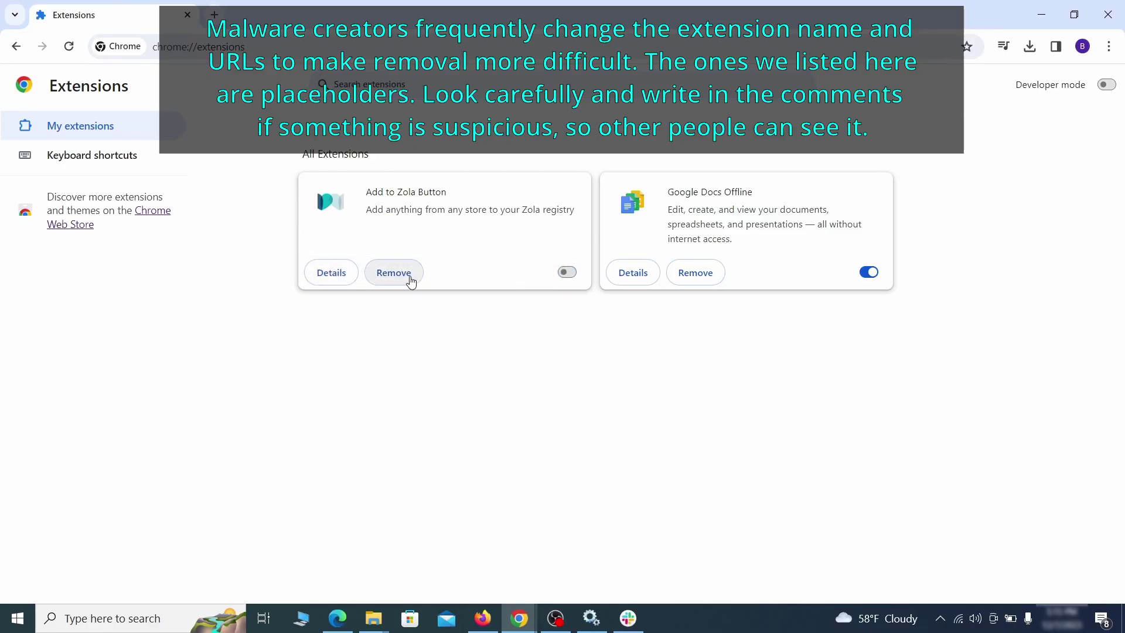
click(409, 273)
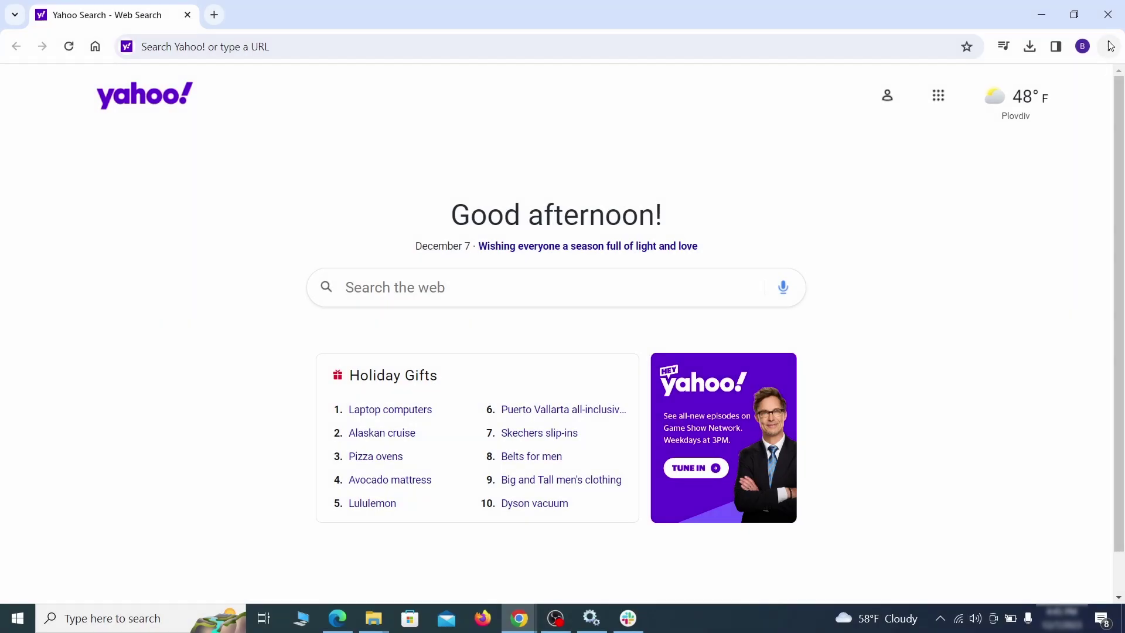
Open Chrome's privacy and security settings and bring up the dialog for clearing browsing data.
click(1109, 46)
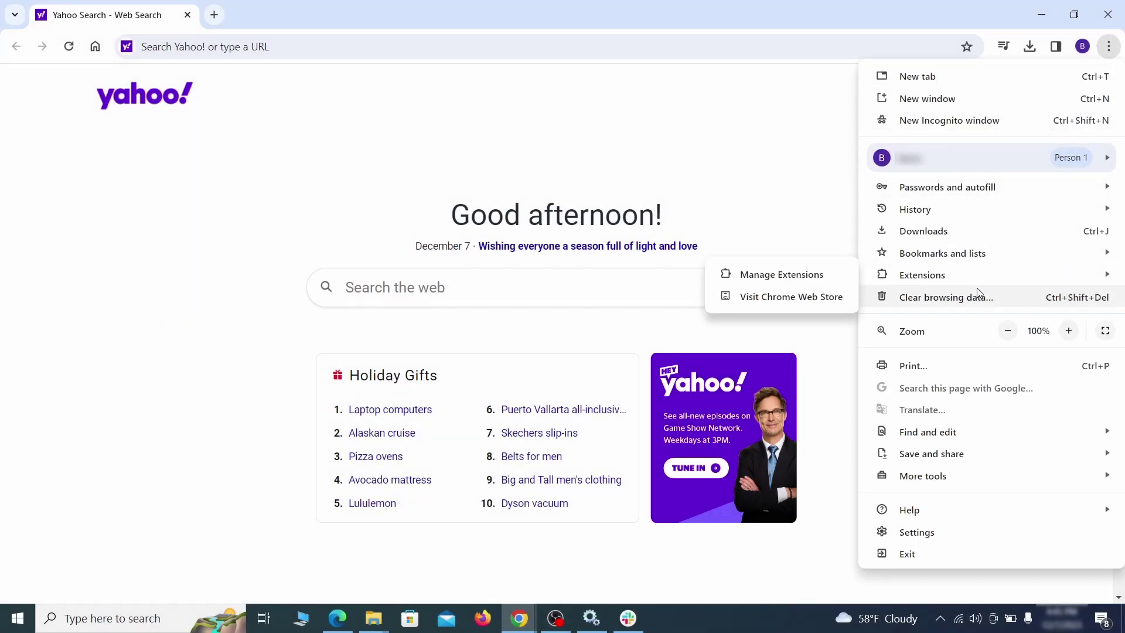
click(925, 531)
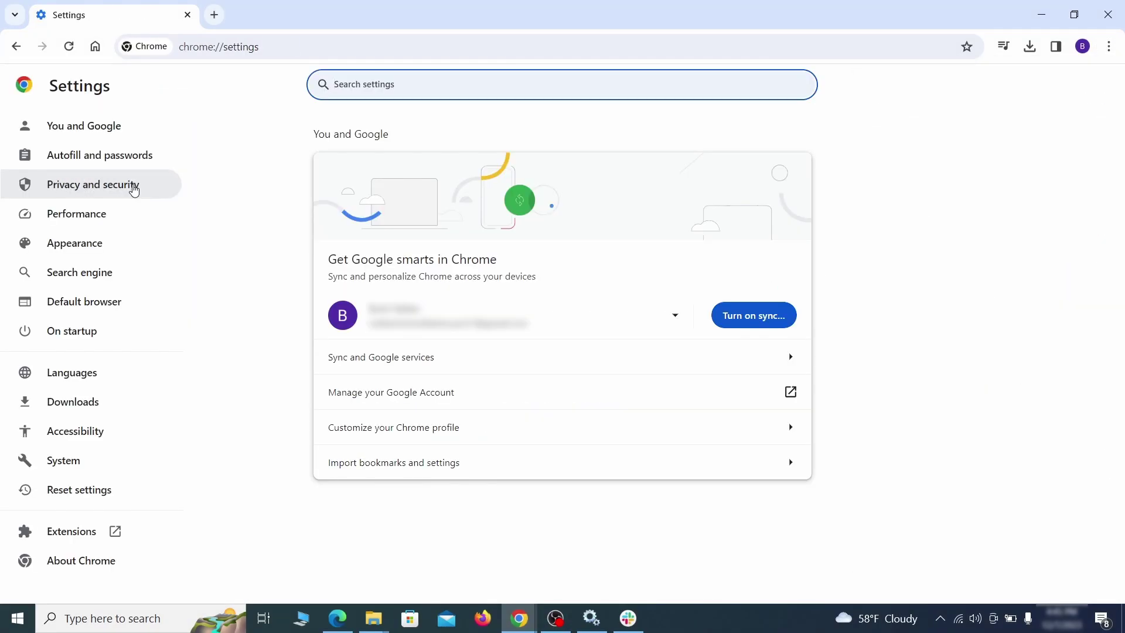
click(133, 182)
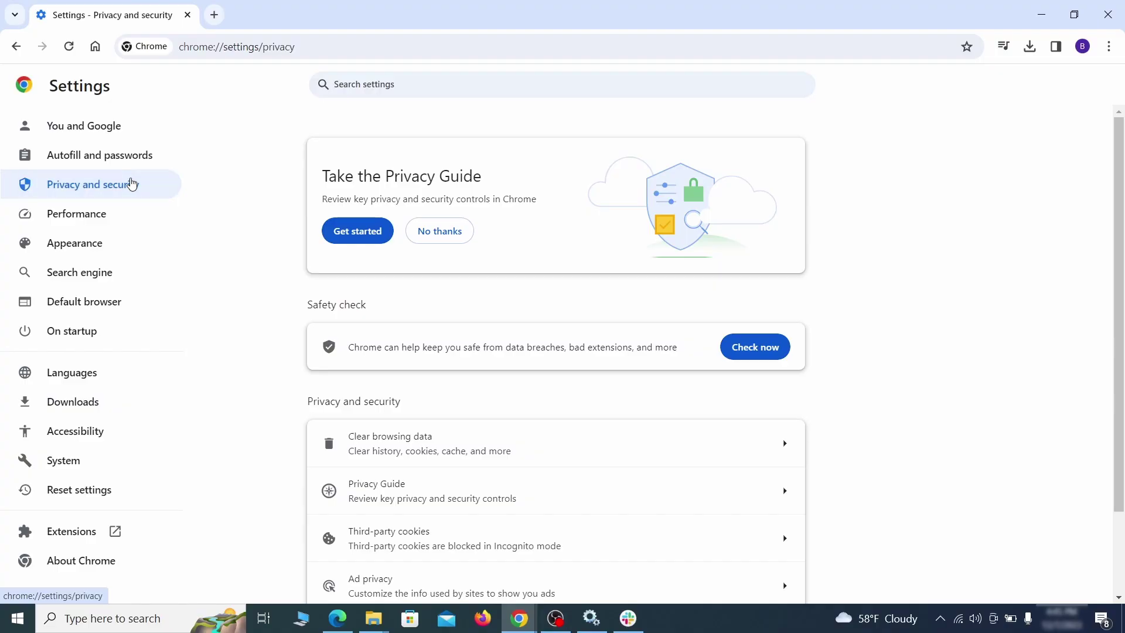
scroll(895, 385, down, 1)
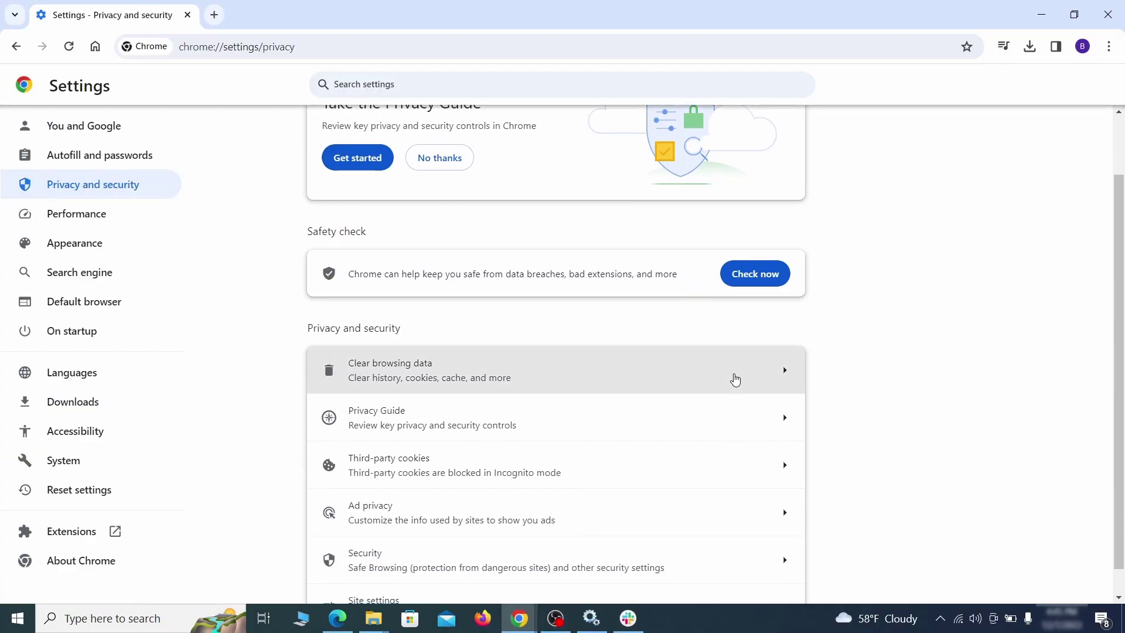
click(733, 379)
Use the advanced clearing options, add Autofill form data, Site settings and Hosted app data to the selection, and clear the data.
click(515, 211)
click(627, 211)
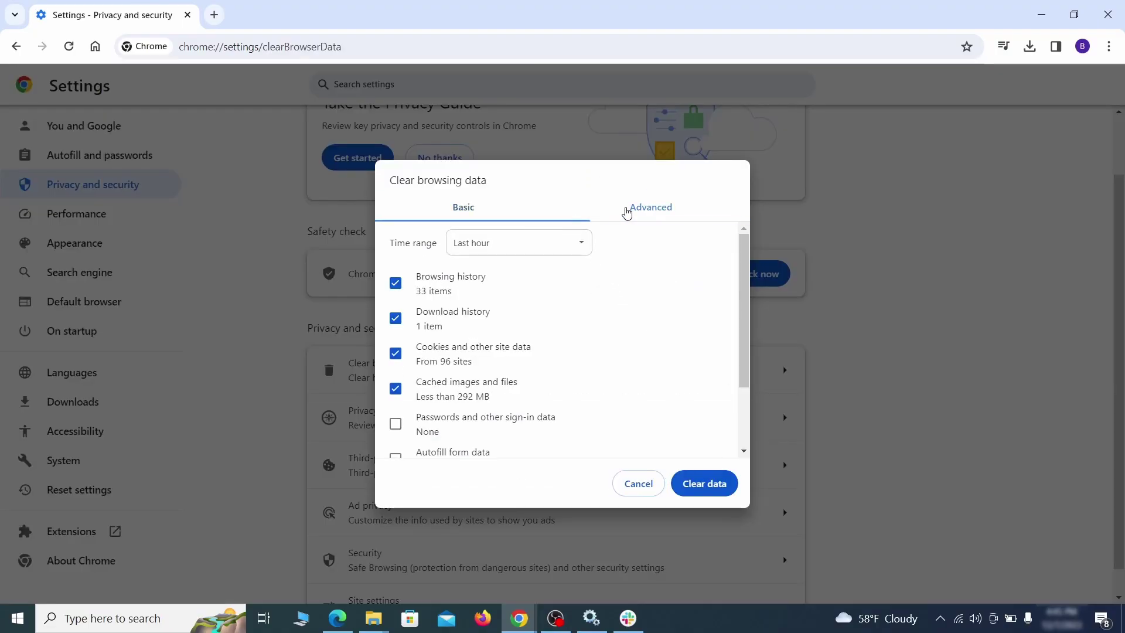
scroll(567, 334, down, 3)
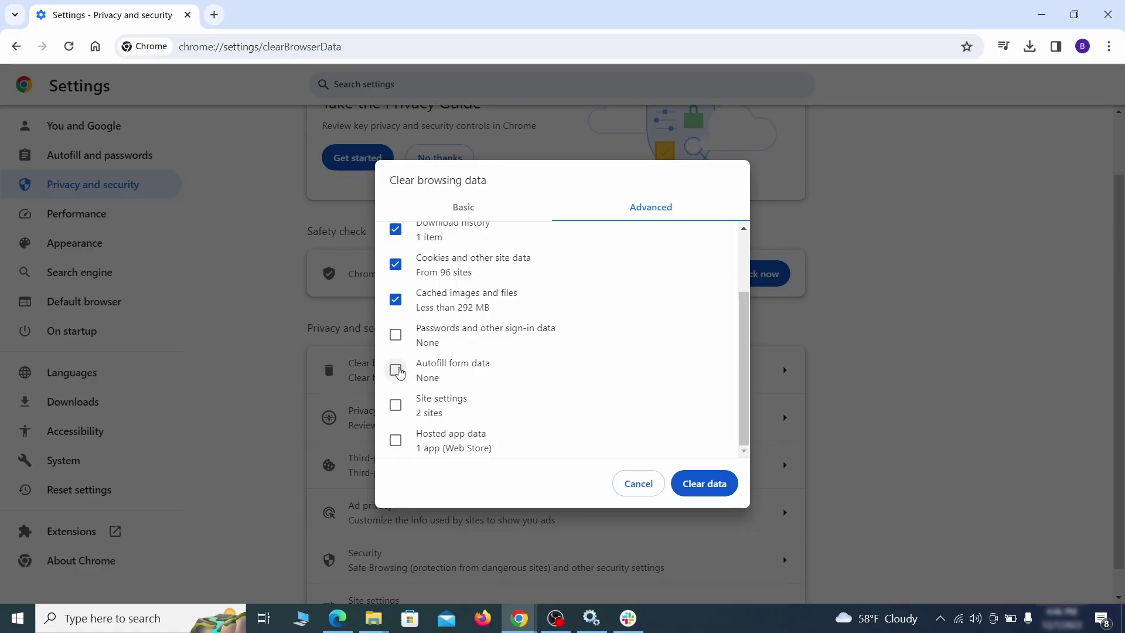
click(395, 371)
click(396, 405)
click(395, 440)
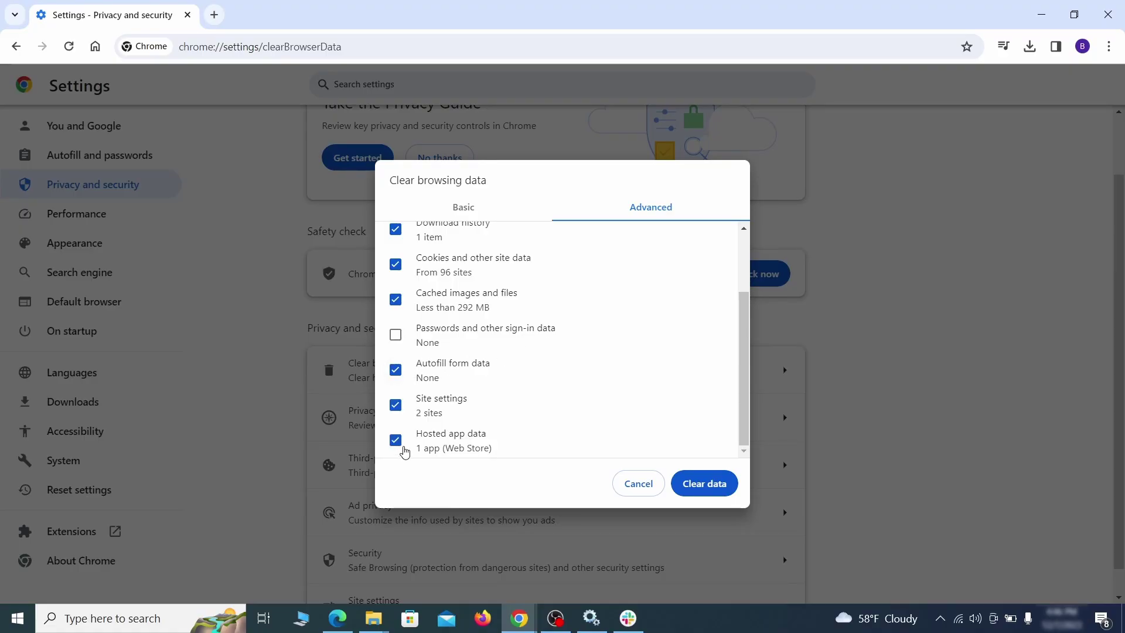
click(705, 484)
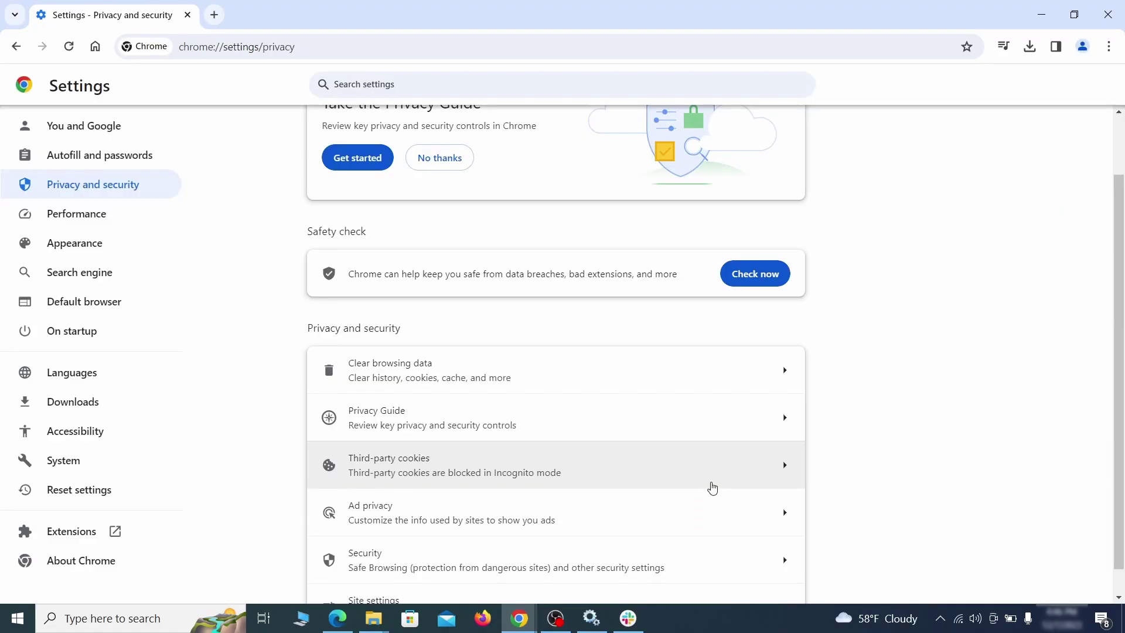
Open Site settings and check the Location permission for suspicious sites.
scroll(846, 384, down, 1)
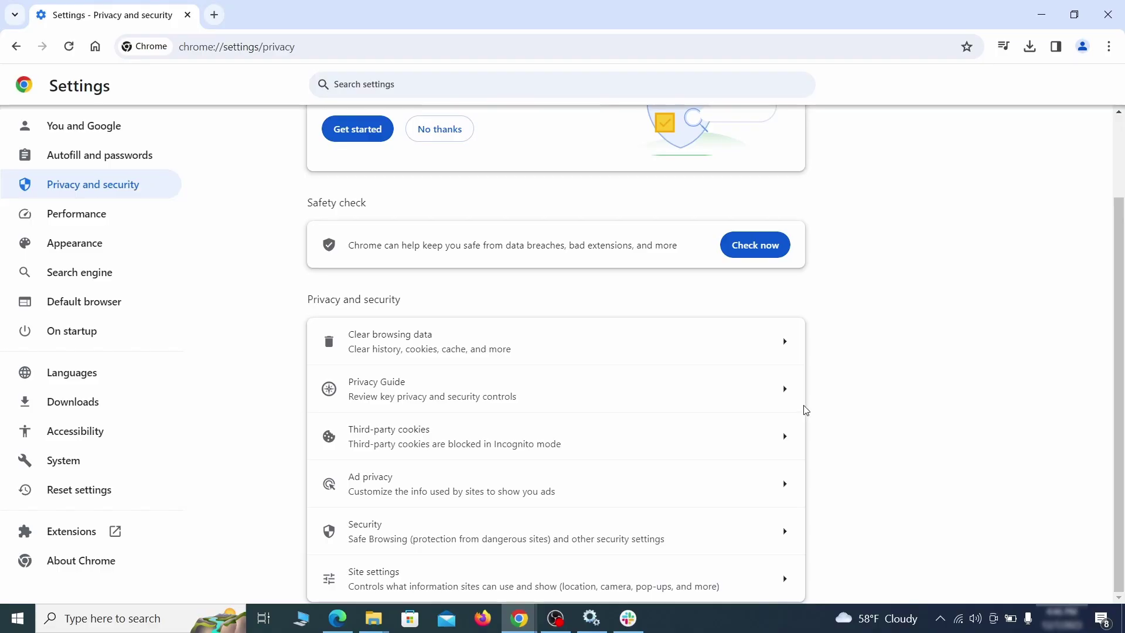
click(545, 577)
scroll(807, 357, down, 1)
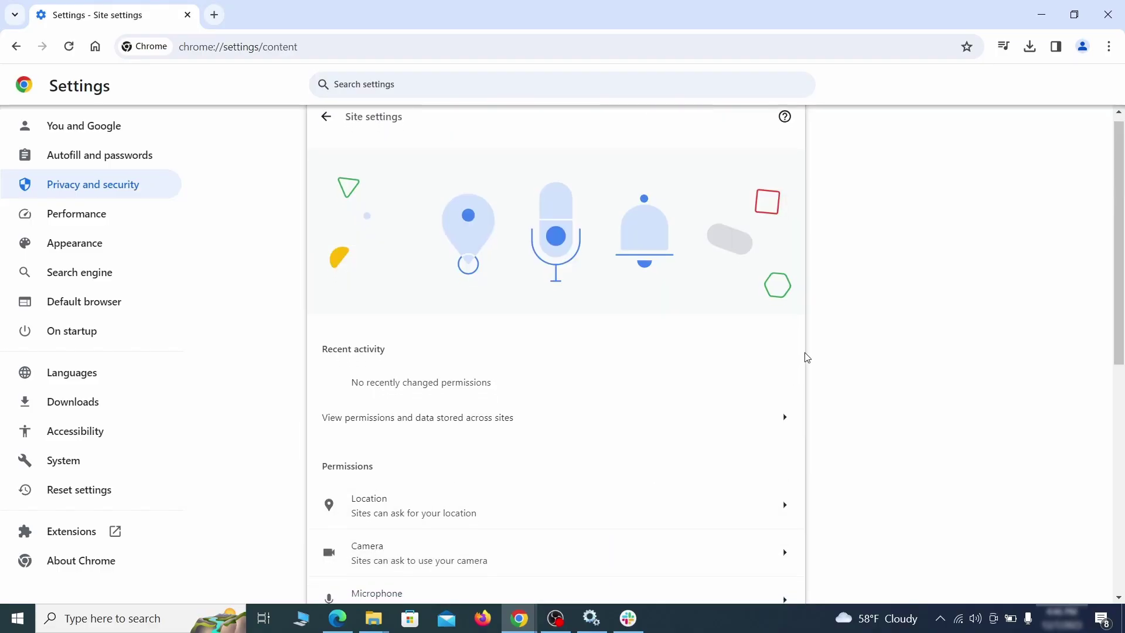
scroll(806, 357, down, 3)
scroll(828, 336, down, 1)
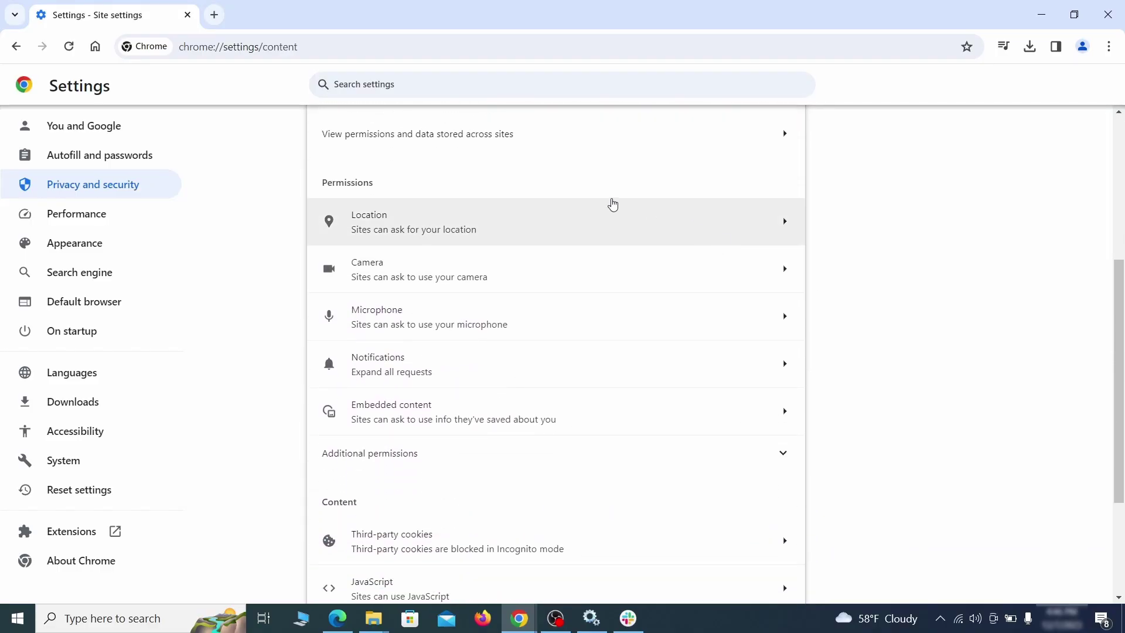
click(568, 230)
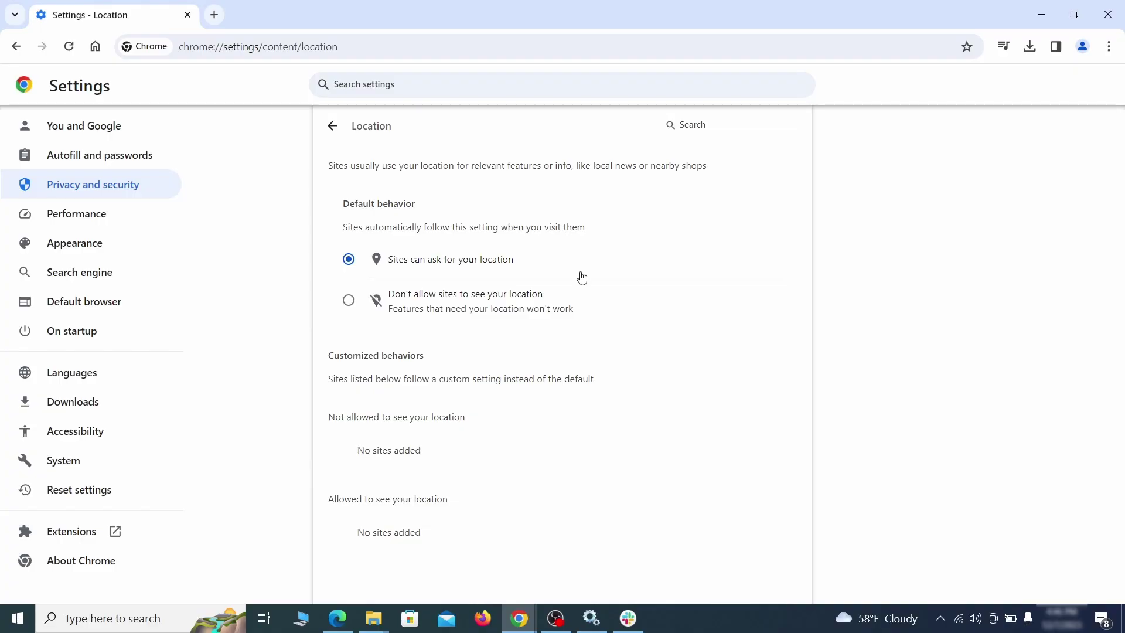
click(16, 47)
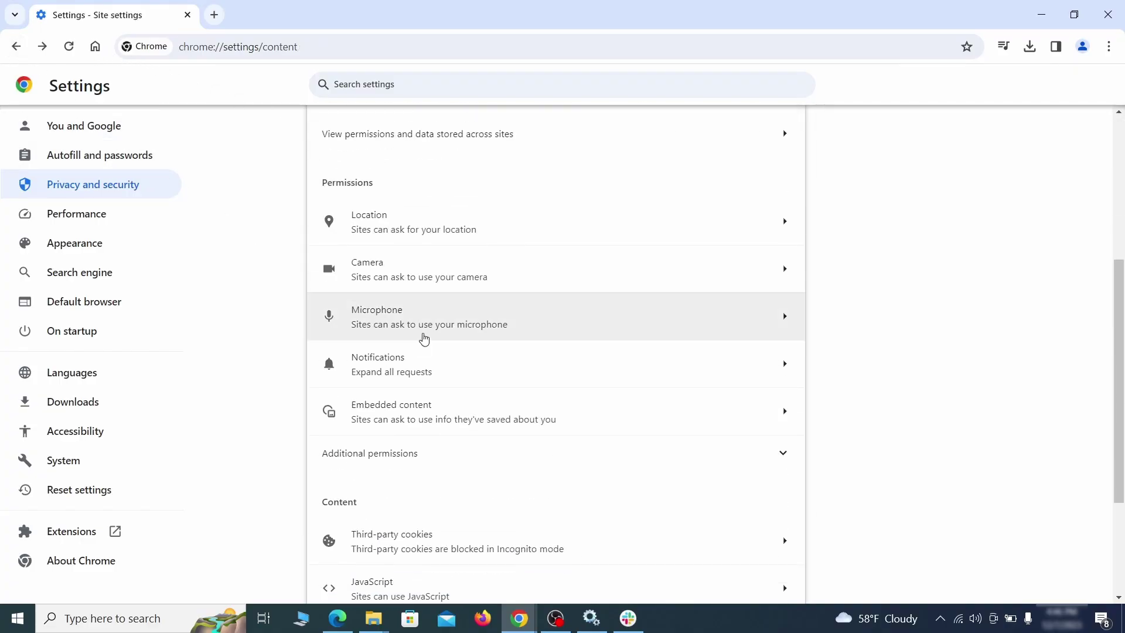
Check the Camera permission and open the options for ExampleRougeURL.com among the sites allowed to send notifications.
click(447, 276)
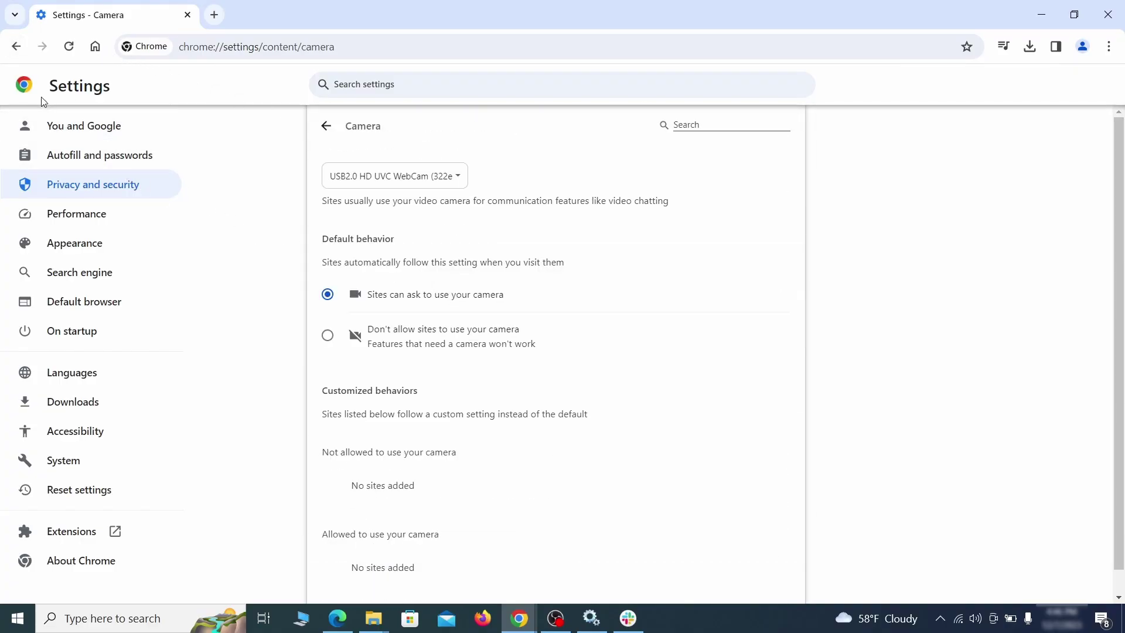
scroll(287, 379, down, 1)
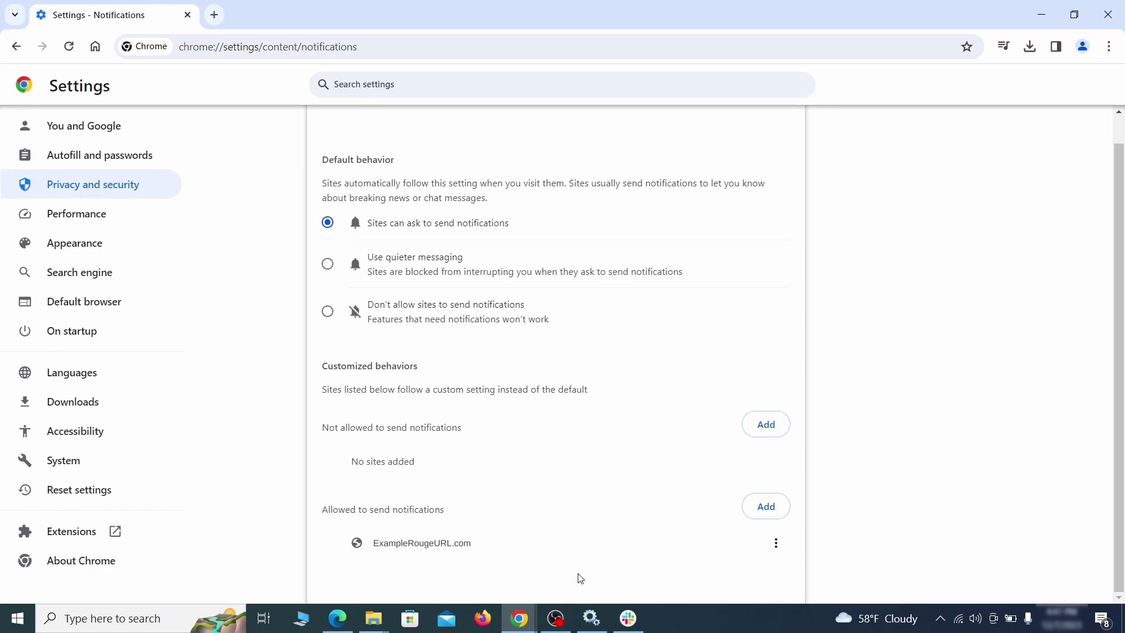
click(776, 543)
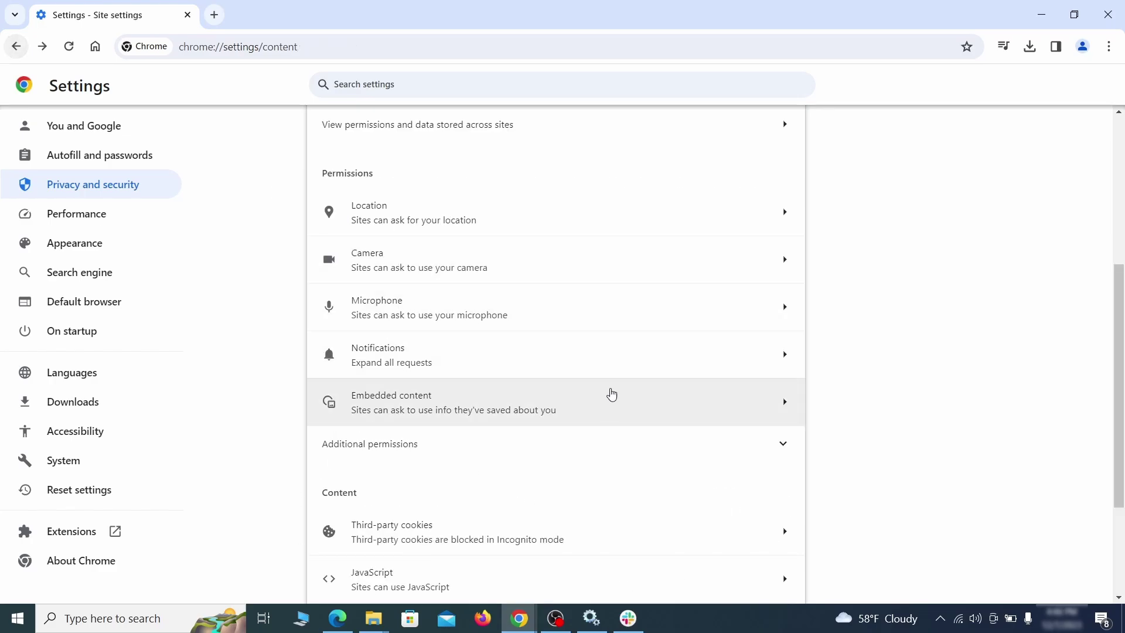
Remove ExampleRougeURL.com from the sites allowed to use third-party cookies and return to Site settings.
scroll(610, 394, down, 2)
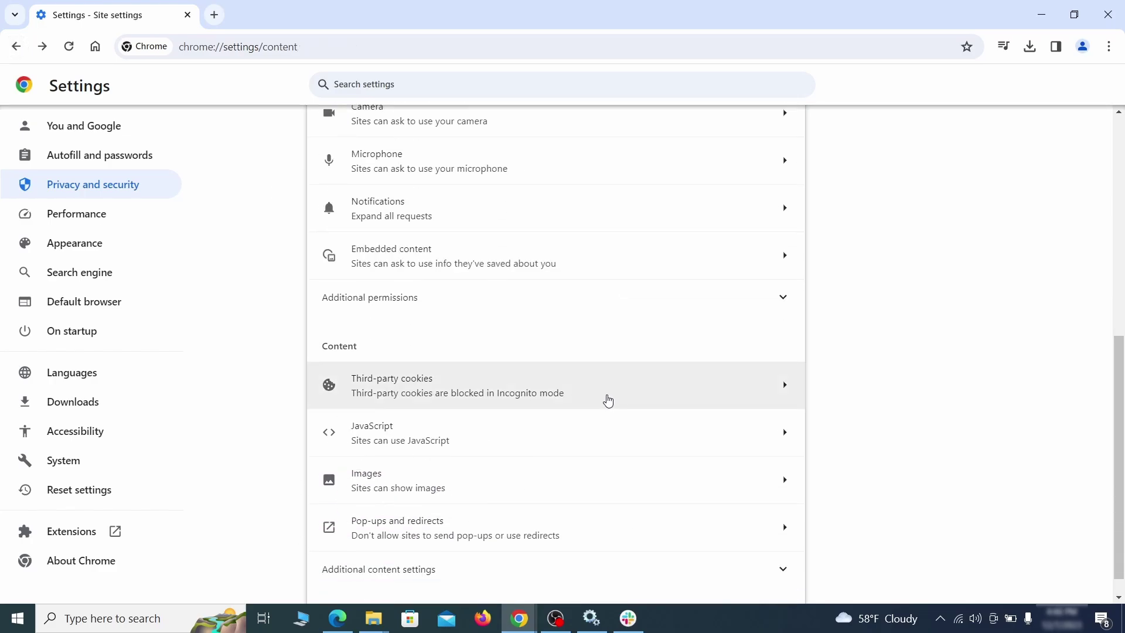
click(605, 393)
scroll(619, 435, down, 5)
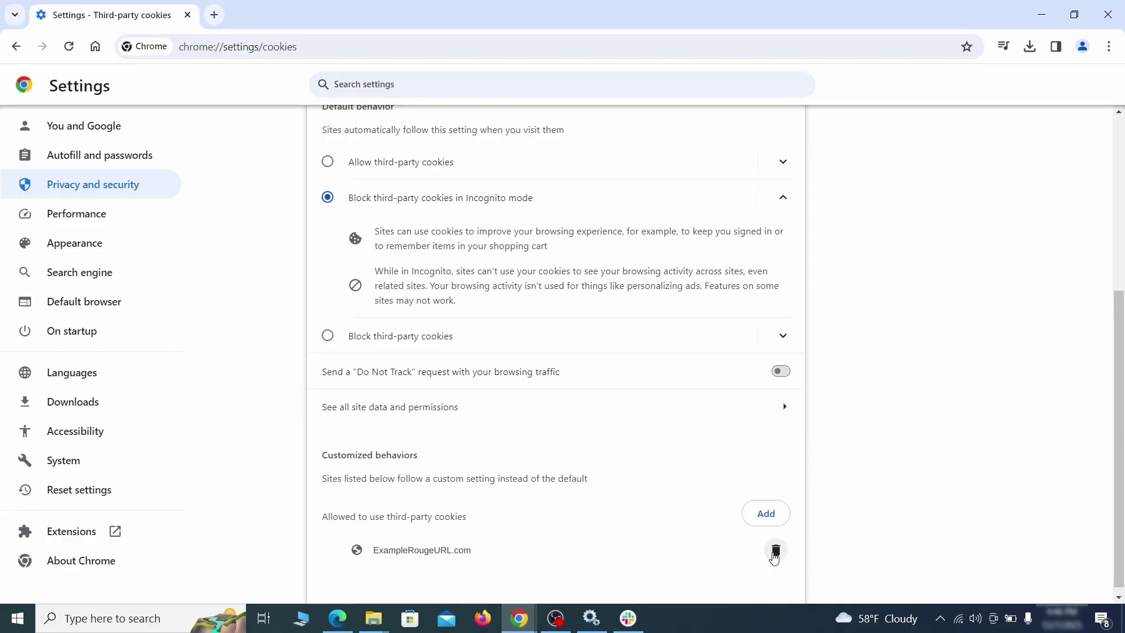
click(779, 556)
key(alt+Left)
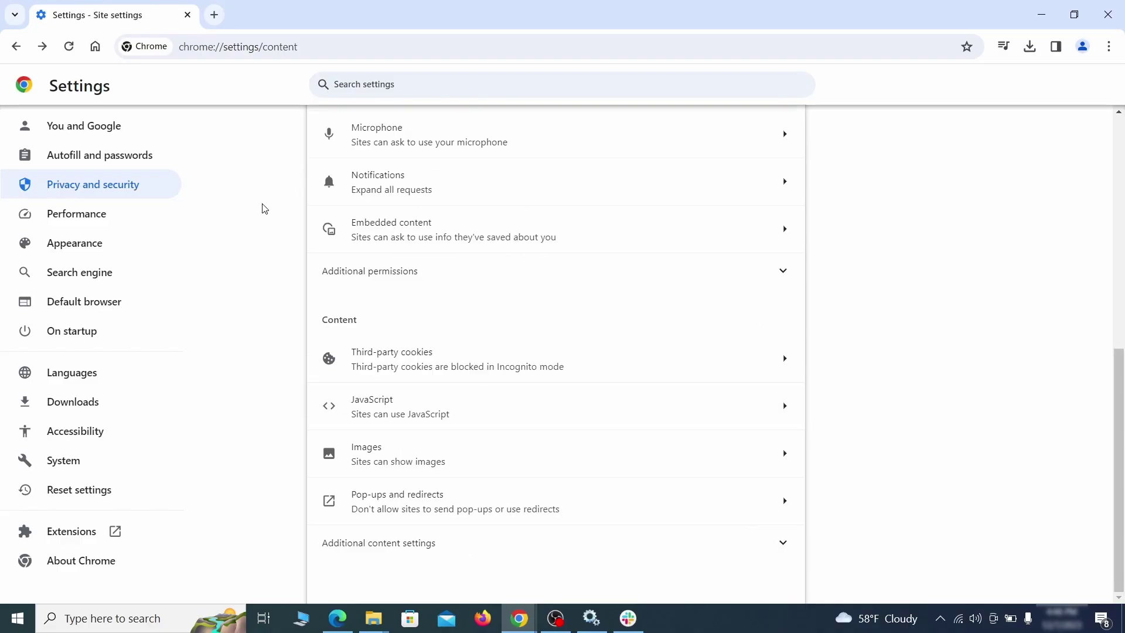
click(153, 245)
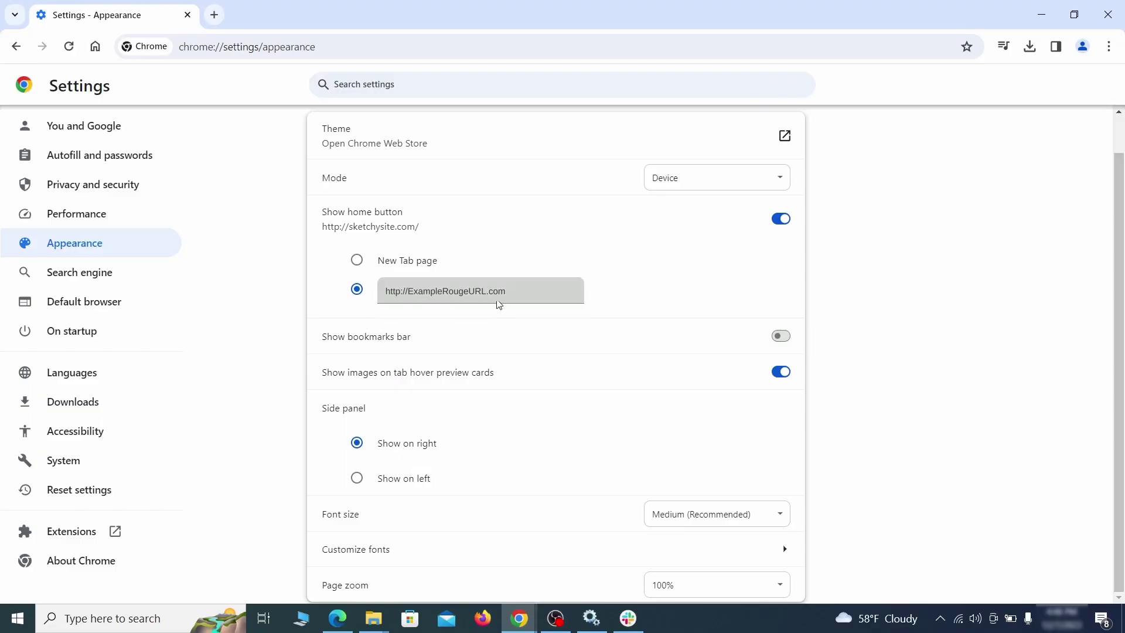
drag(499, 303, 373, 292)
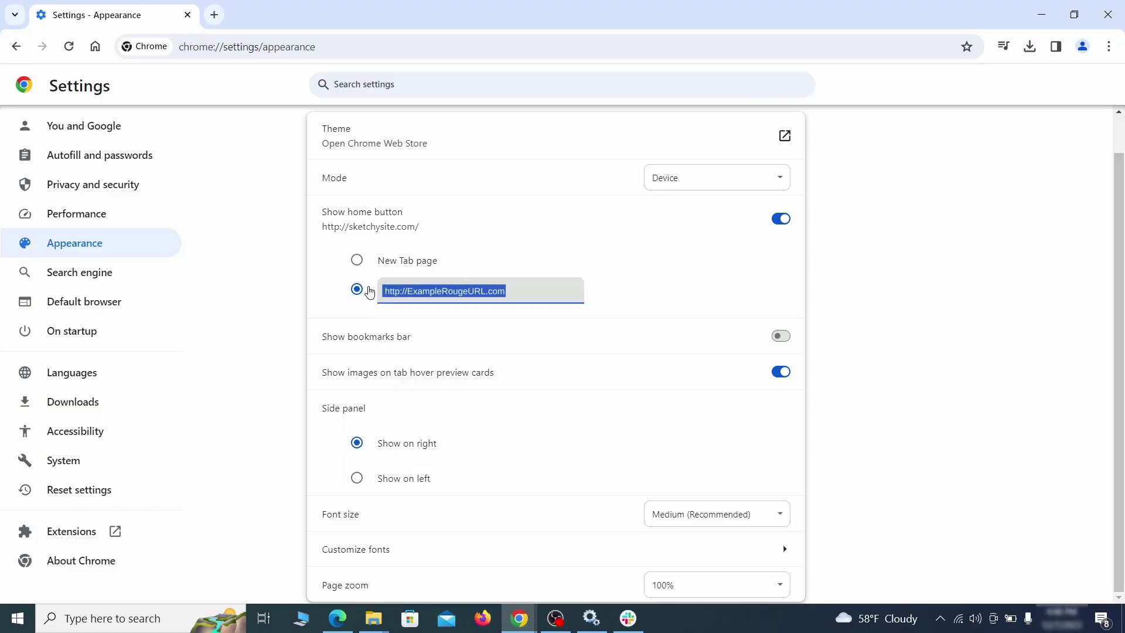
key(BackSpace)
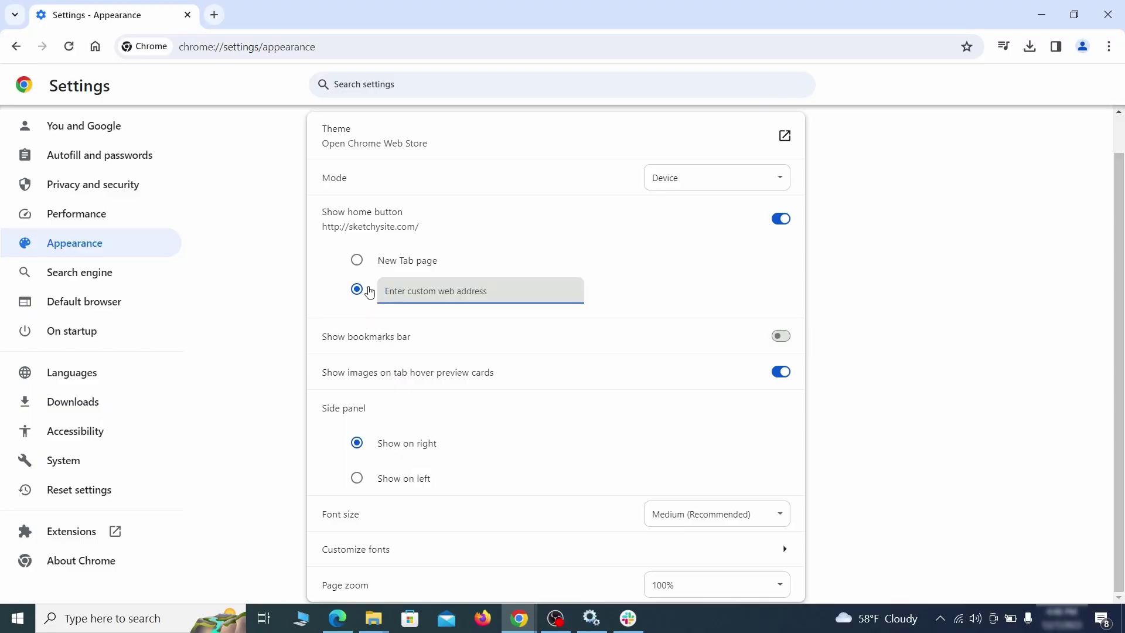
Set Google as the search engine used in the address bar.
click(119, 274)
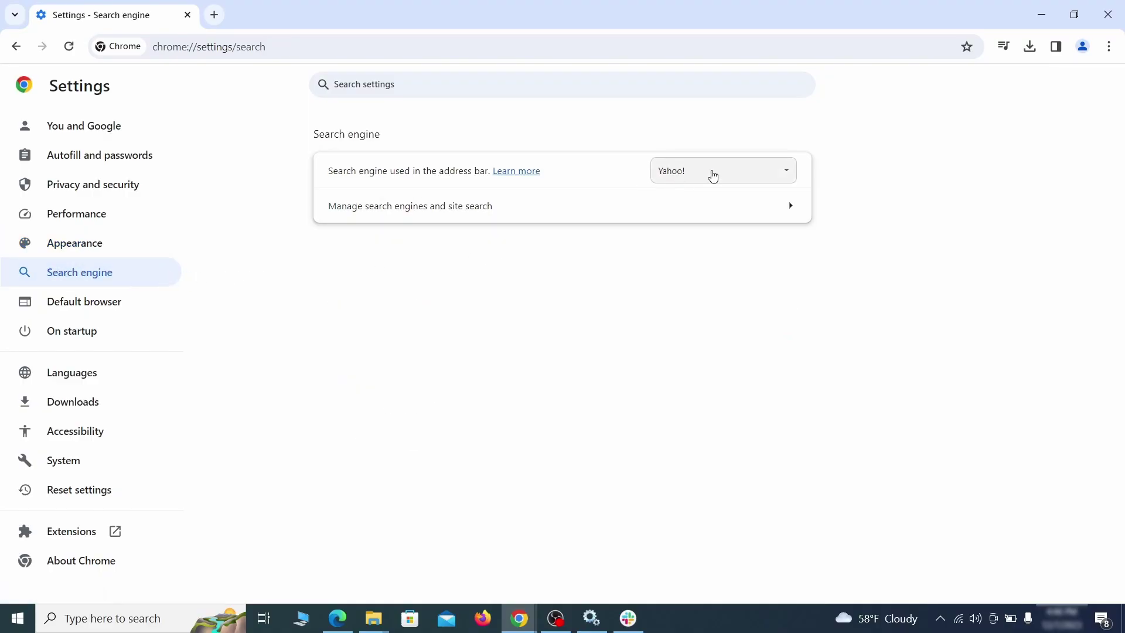
click(769, 175)
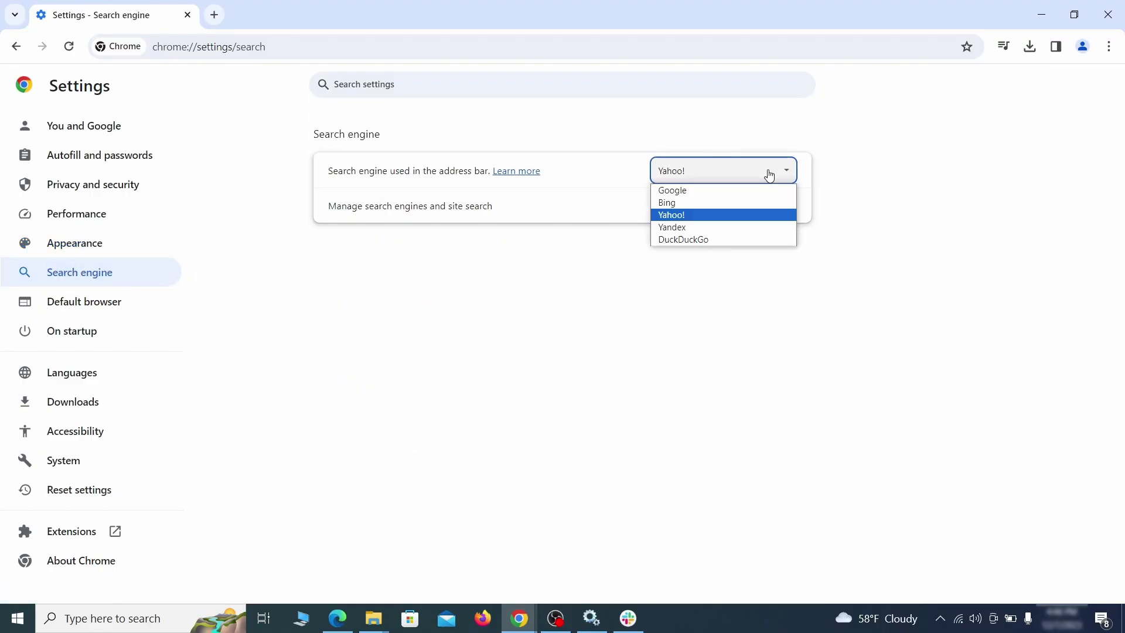
click(735, 191)
Delete the ExampleRougeURL.com entry from the site search list in the search engine management settings.
click(722, 213)
scroll(727, 305, down, 8)
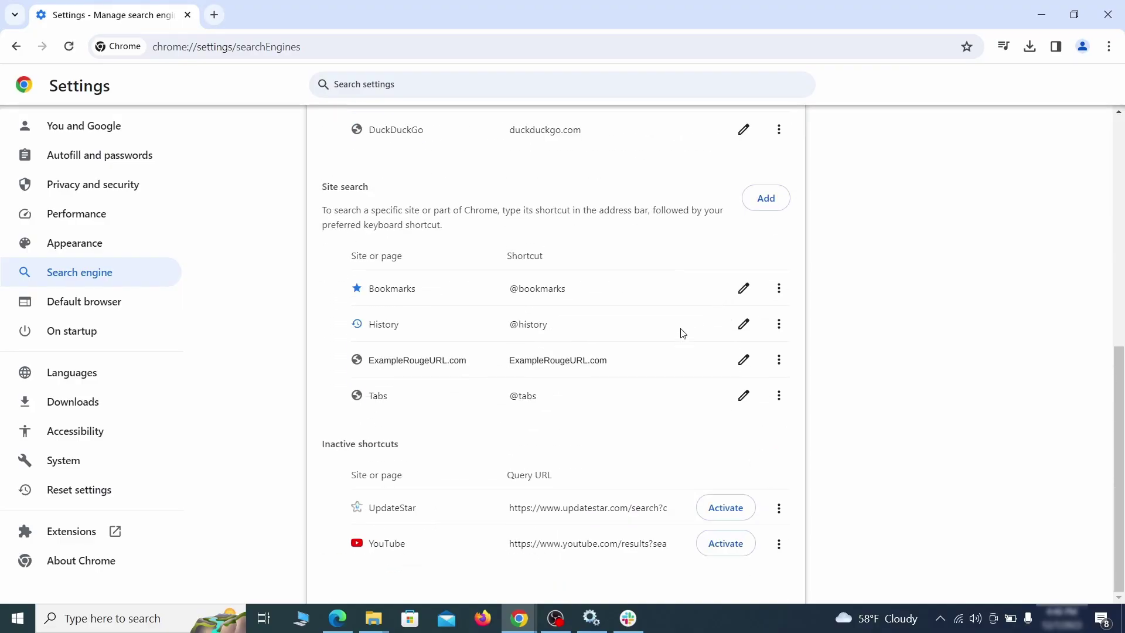
click(778, 360)
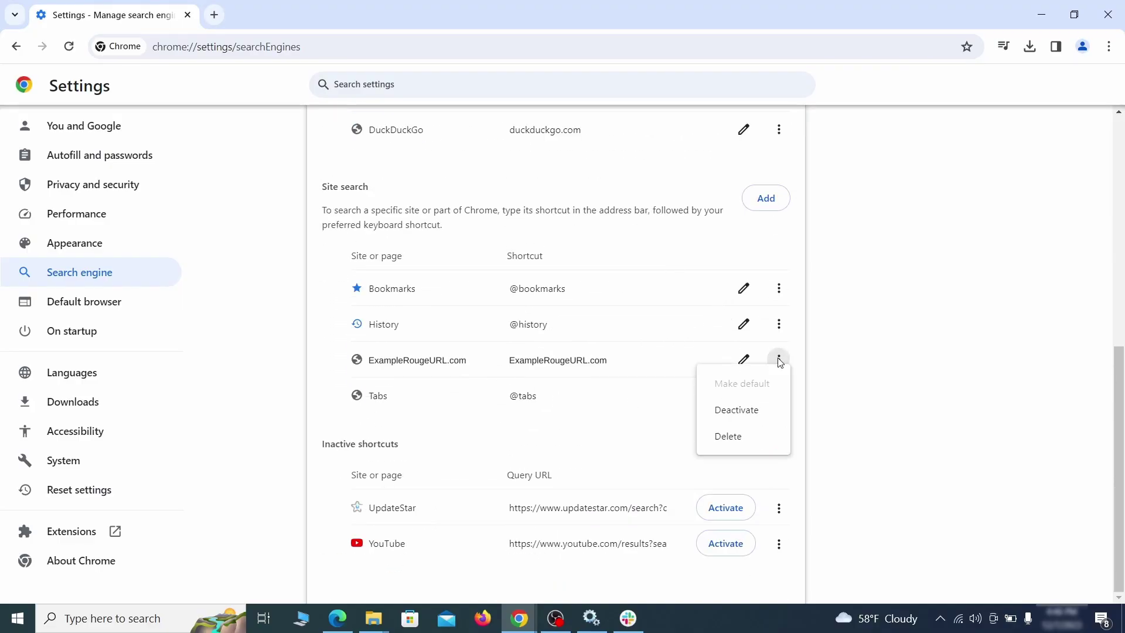
click(729, 438)
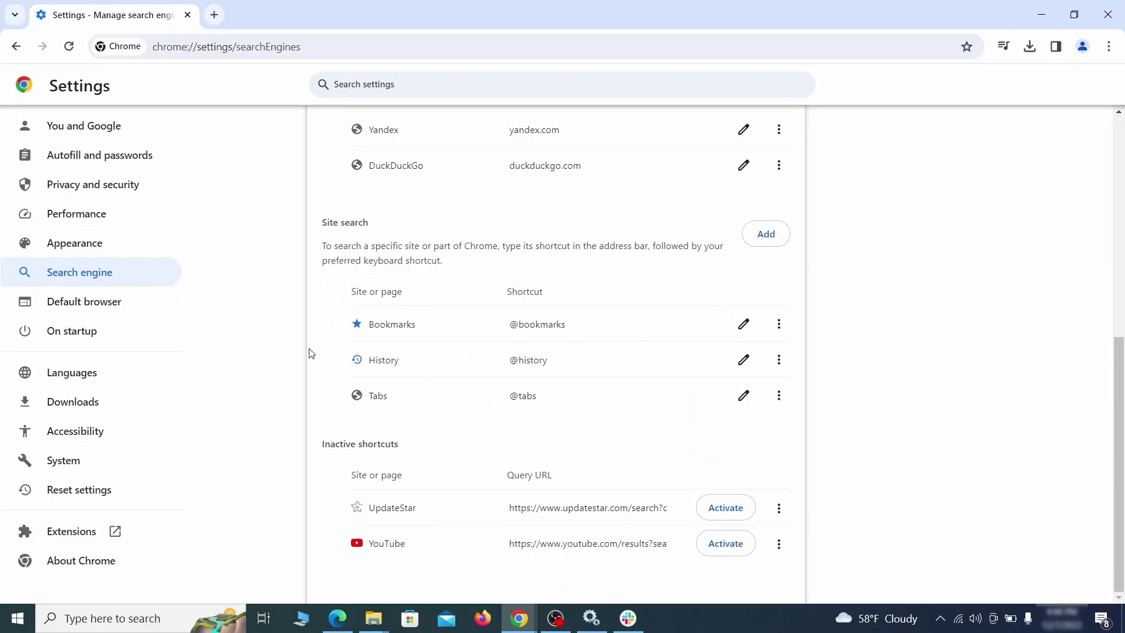
Remove ExampleRougeURL.com from the pages that open on startup.
click(85, 331)
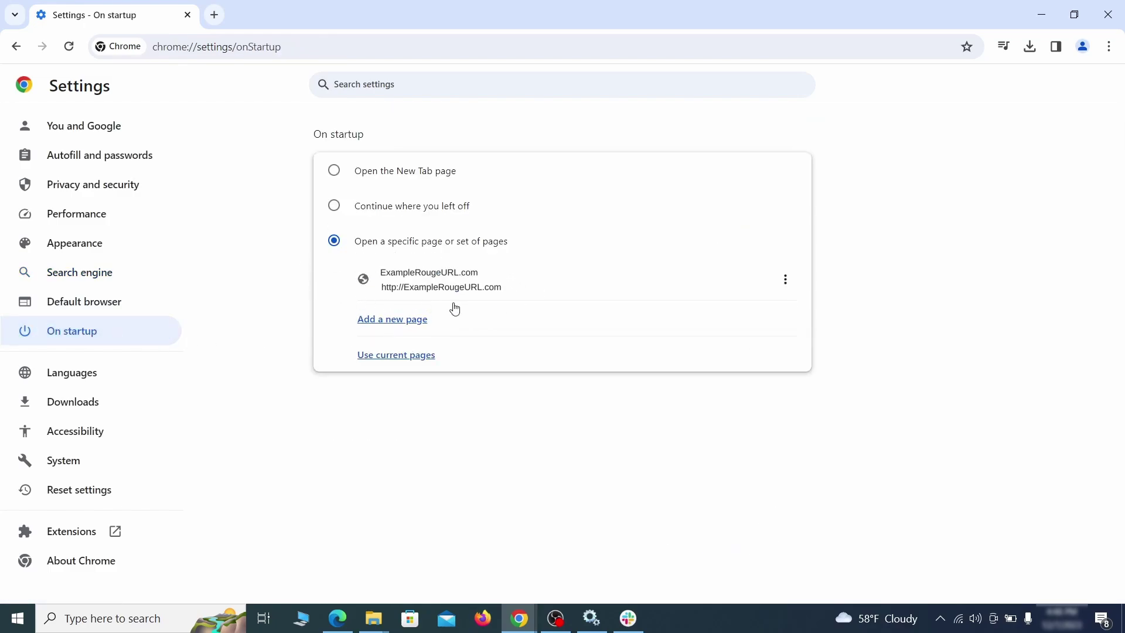
click(784, 279)
click(750, 316)
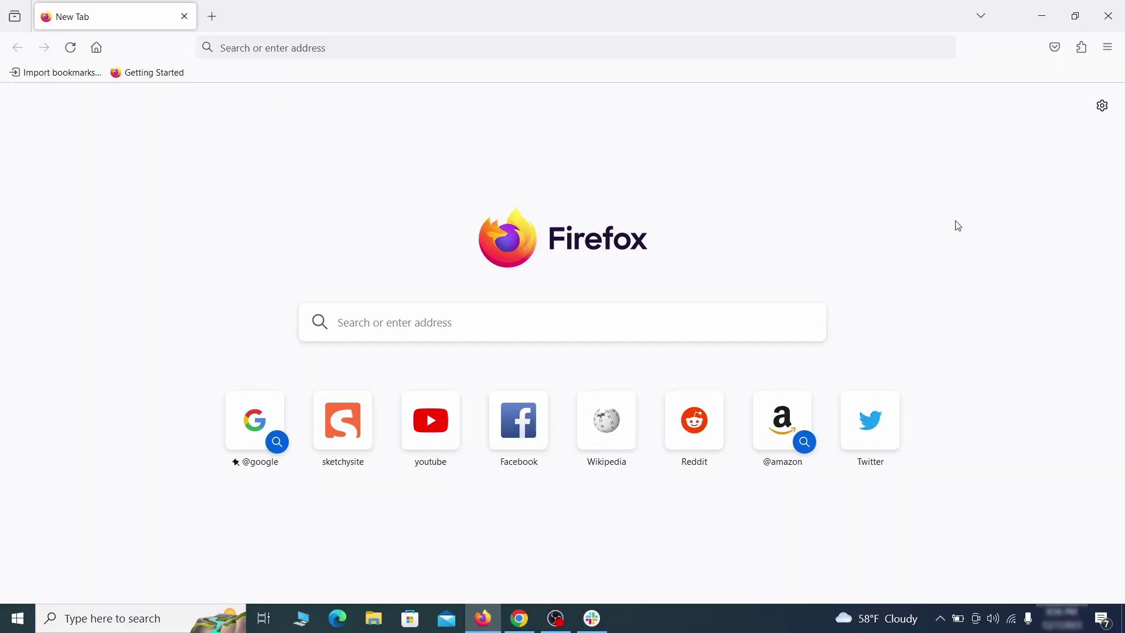
Switch to Firefox, open its extensions management page, and disable and remove the Contenu+ extension.
click(1082, 47)
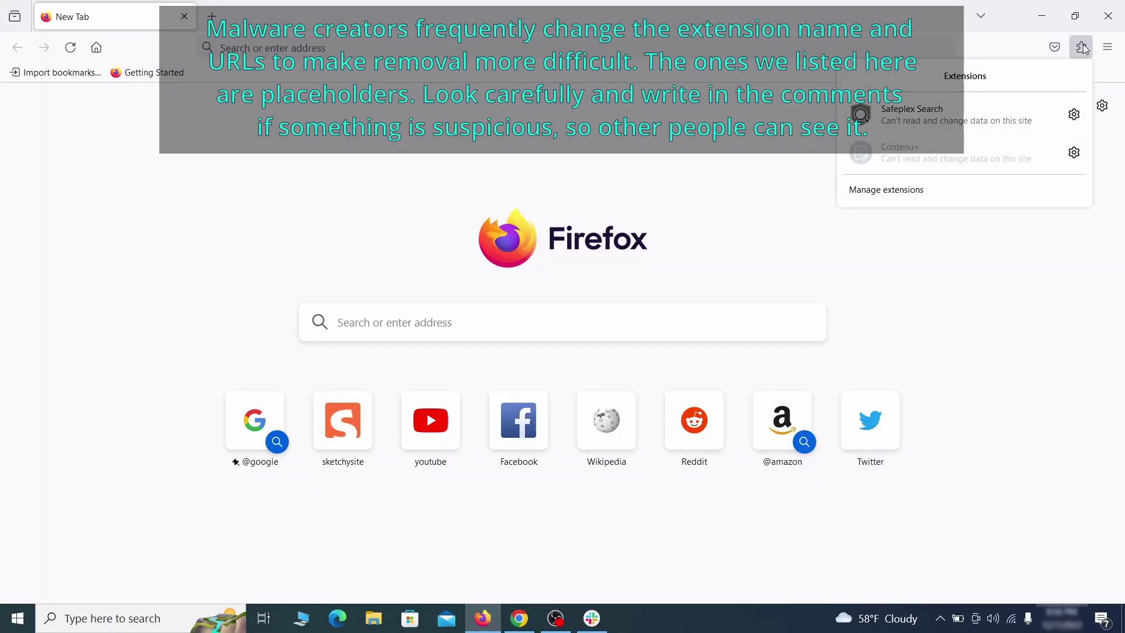
click(947, 191)
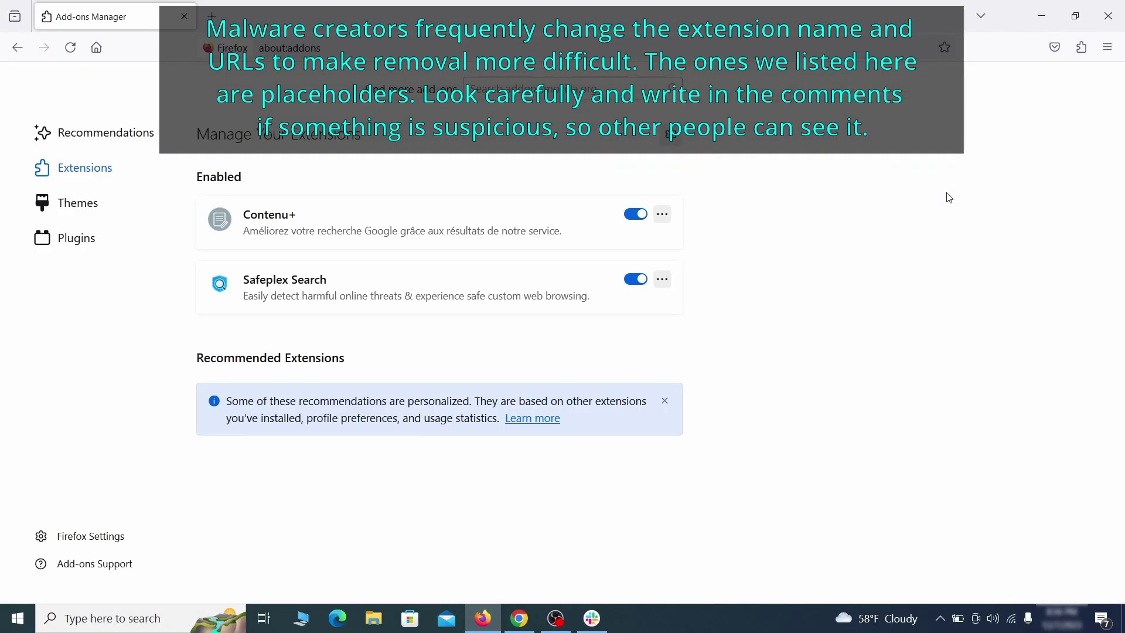
click(635, 213)
click(662, 214)
click(709, 237)
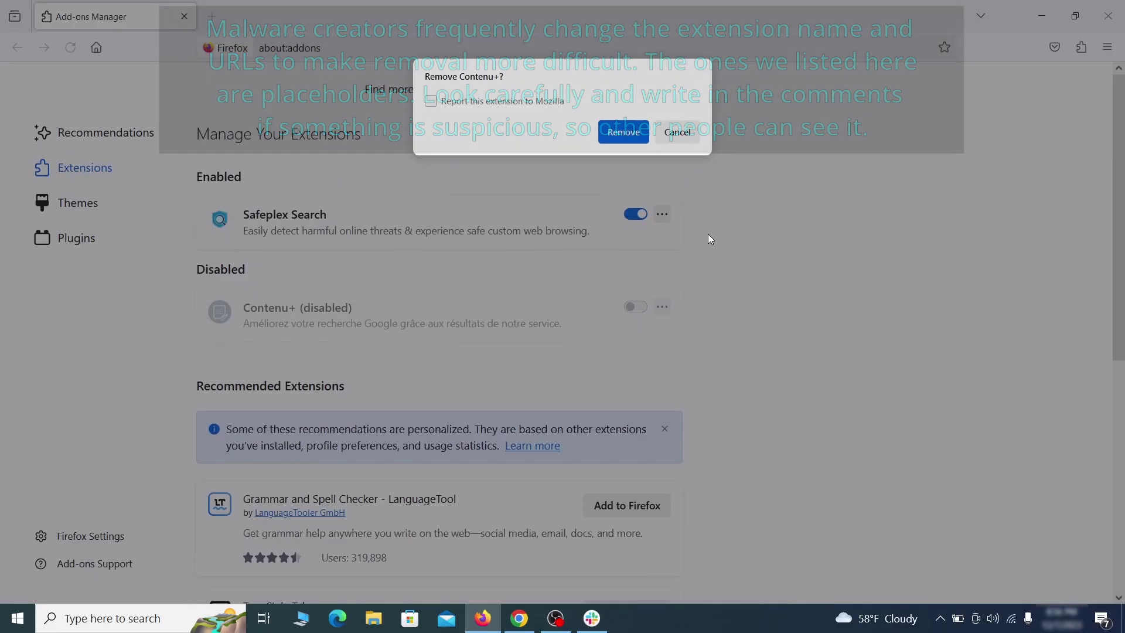
click(624, 132)
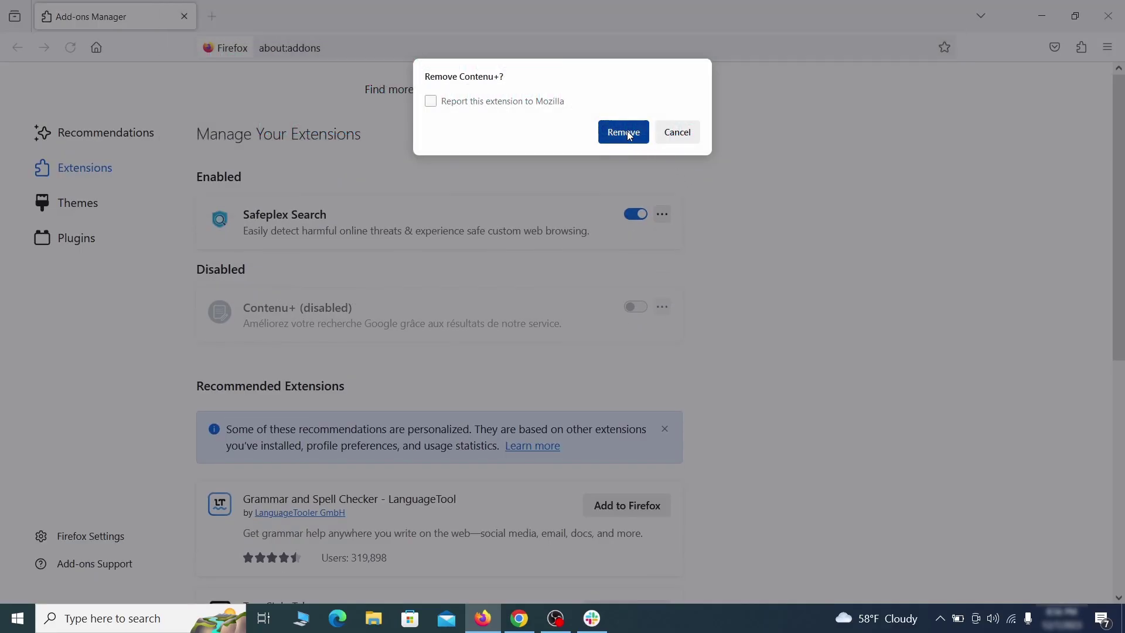
Open the browser's home settings and clear the custom homepage URL ExampleRougeURL.com.
click(1108, 53)
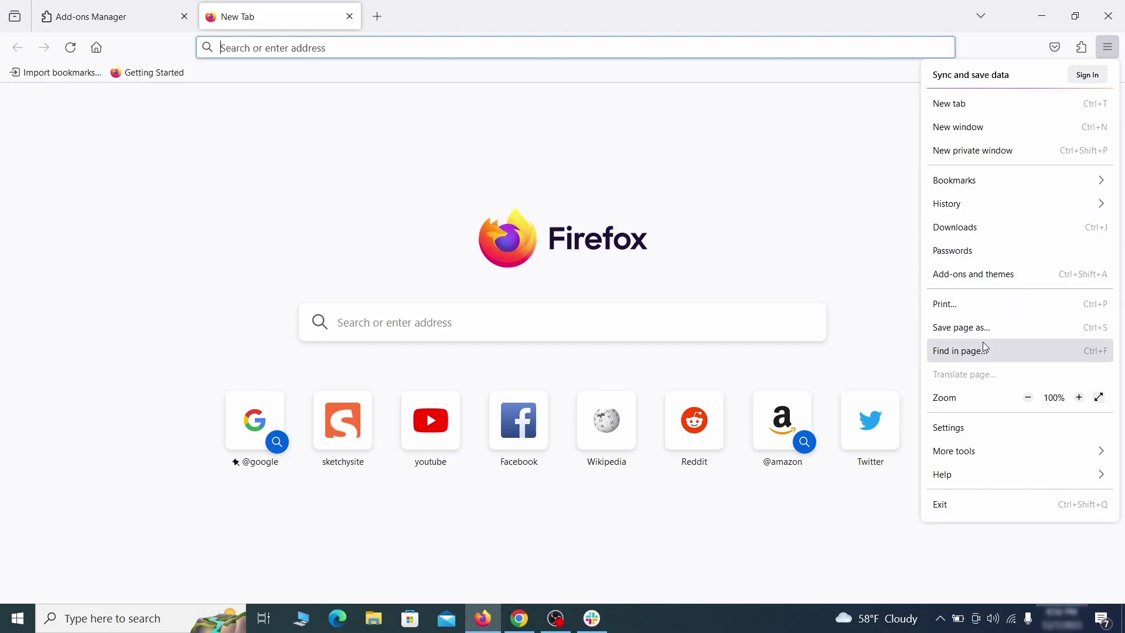
click(972, 430)
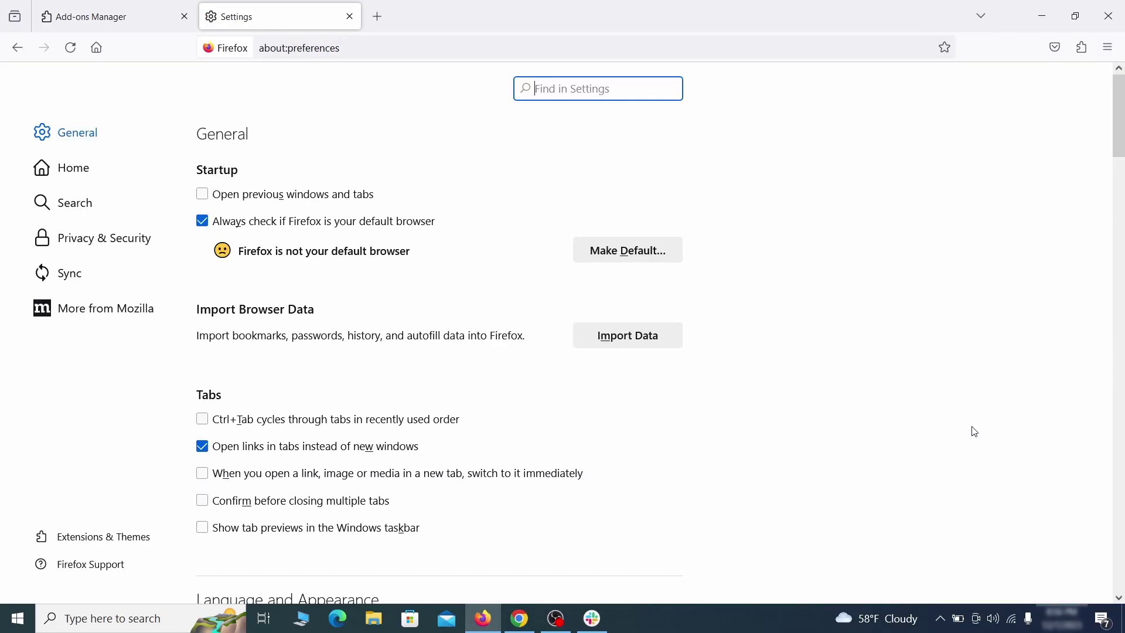
click(85, 168)
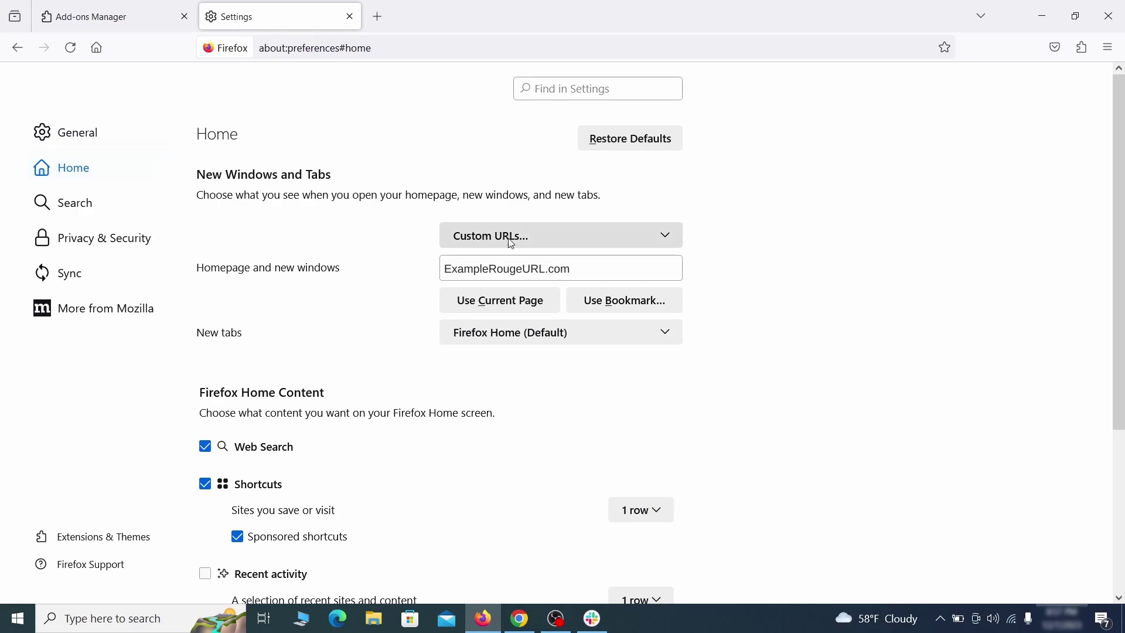
triple_click(568, 270)
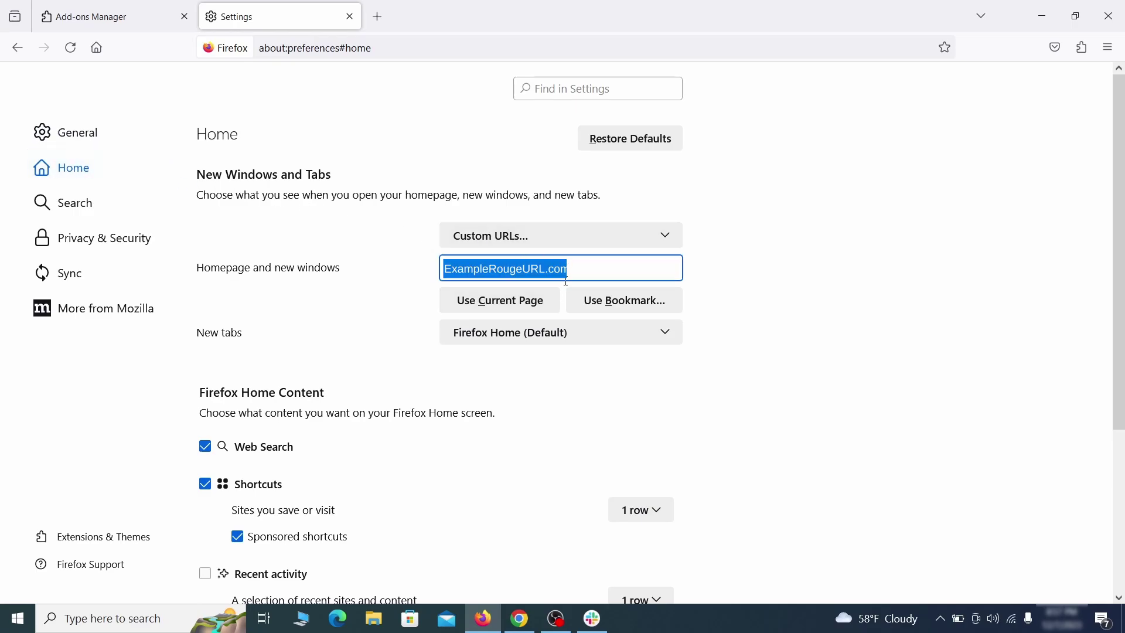
key(BackSpace)
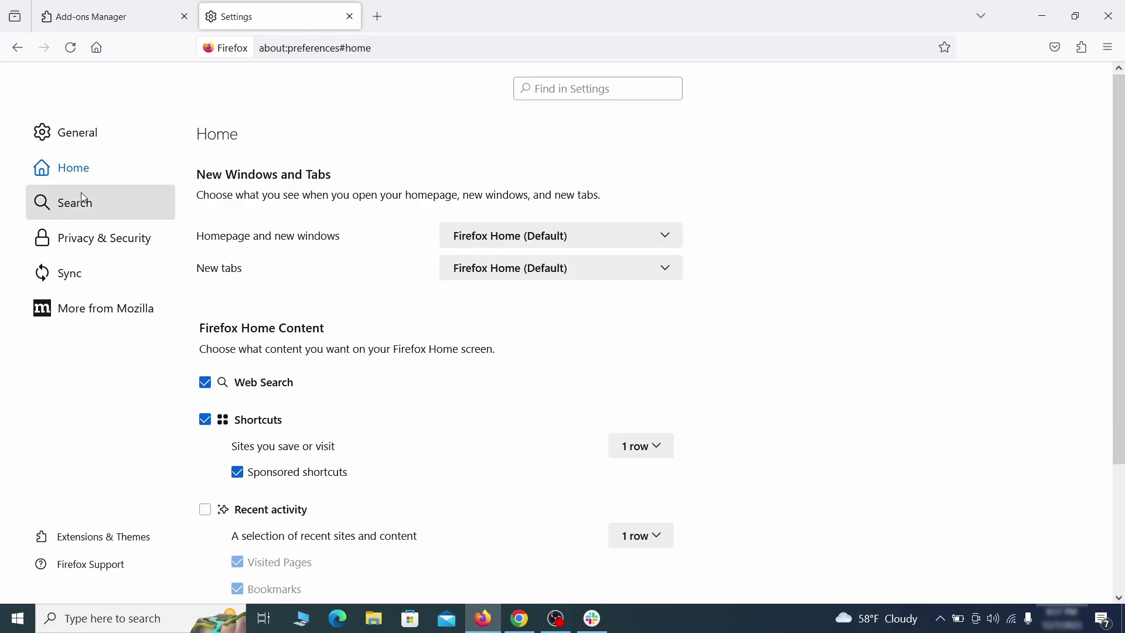
Set Google as the default search engine in the search settings.
click(79, 202)
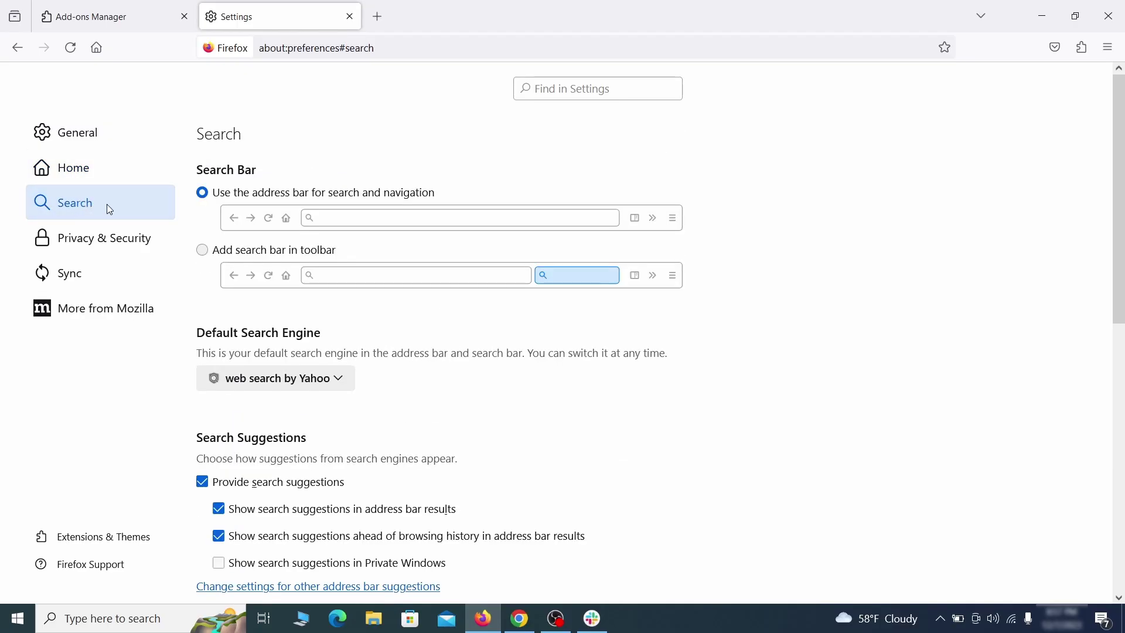
scroll(404, 311, down, 2)
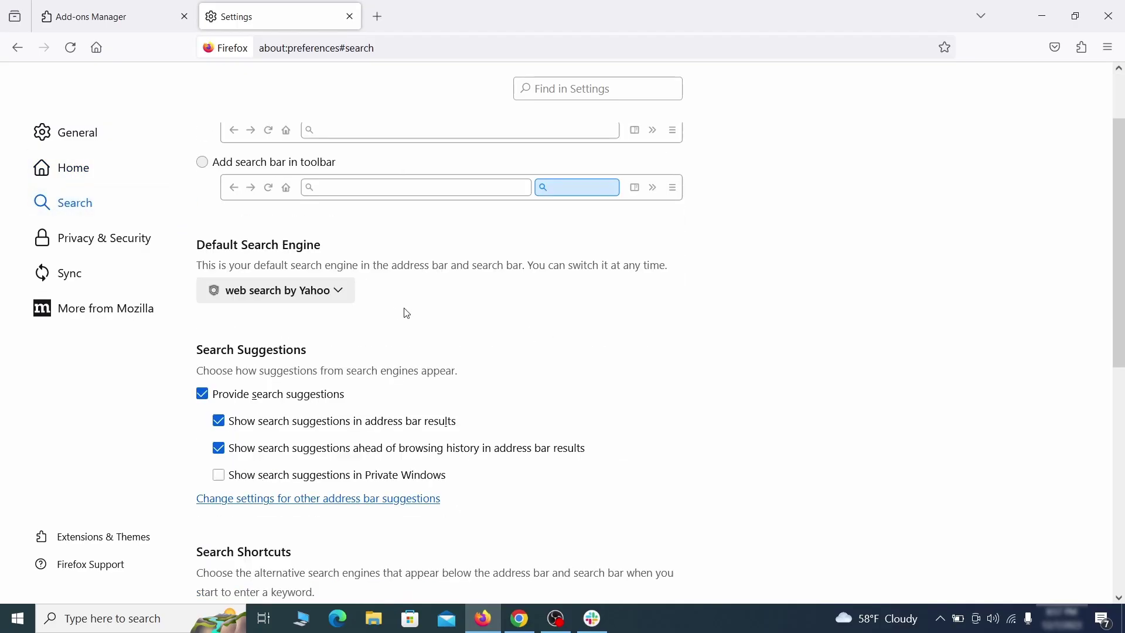
click(334, 293)
click(326, 314)
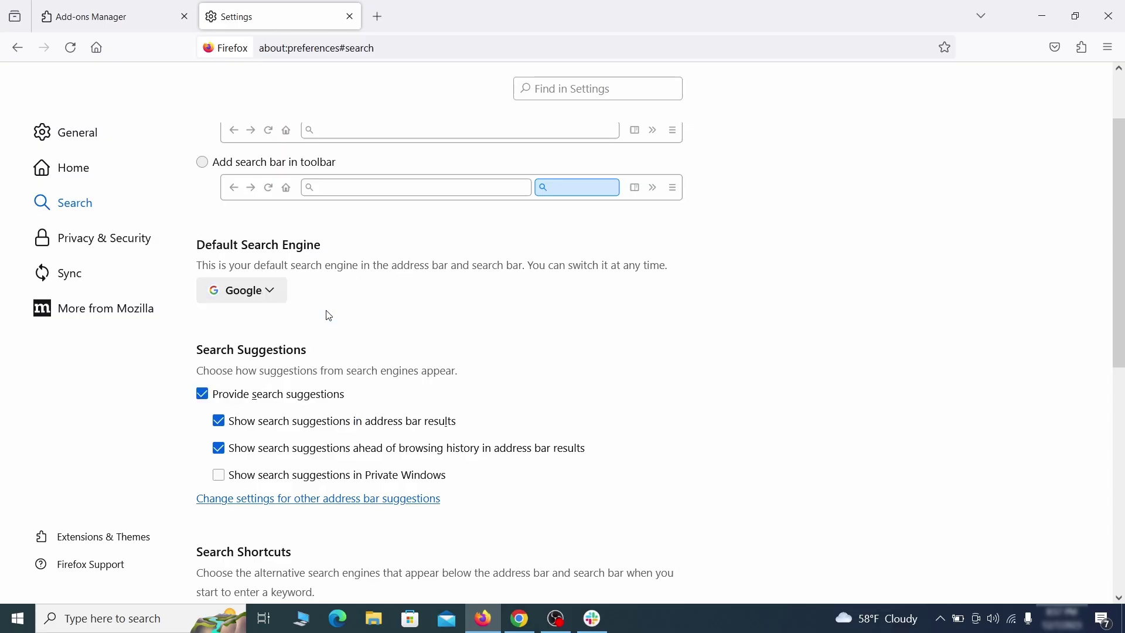
Remove the web search by Yahoo engine with the Safeplex Search keyword from the search shortcuts.
scroll(539, 331, down, 6)
scroll(603, 306, down, 3)
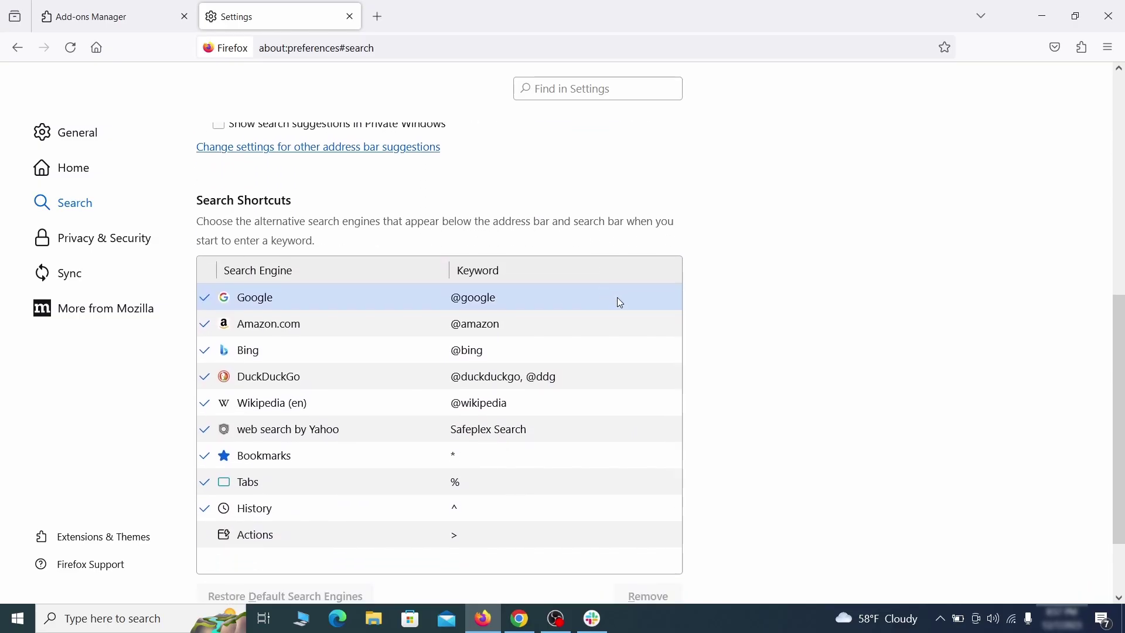
scroll(615, 297, down, 3)
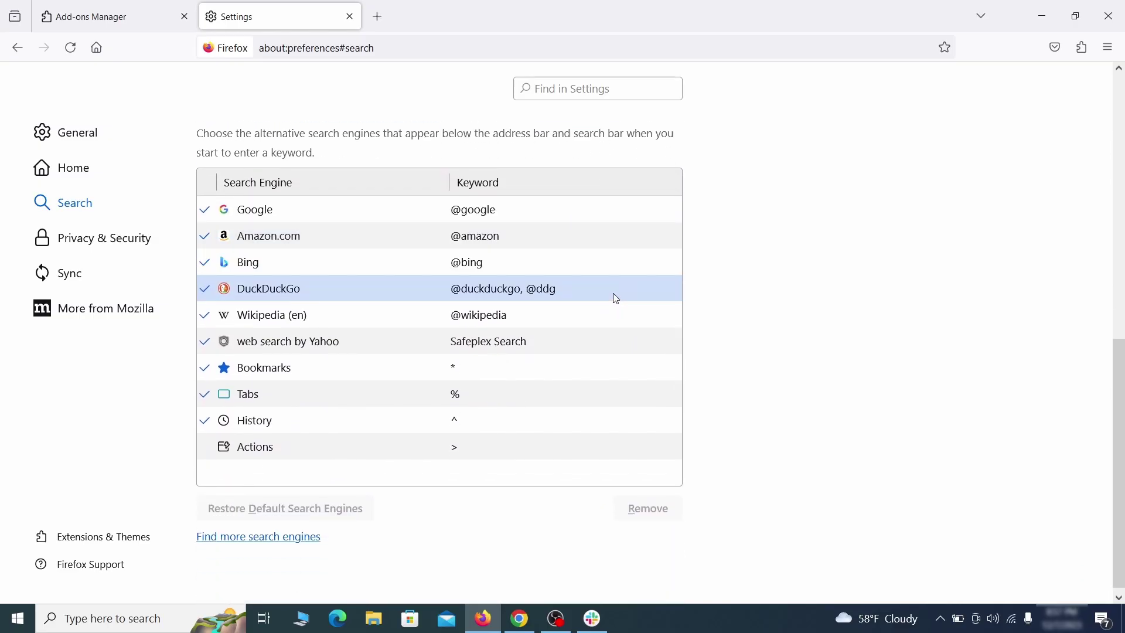
click(559, 349)
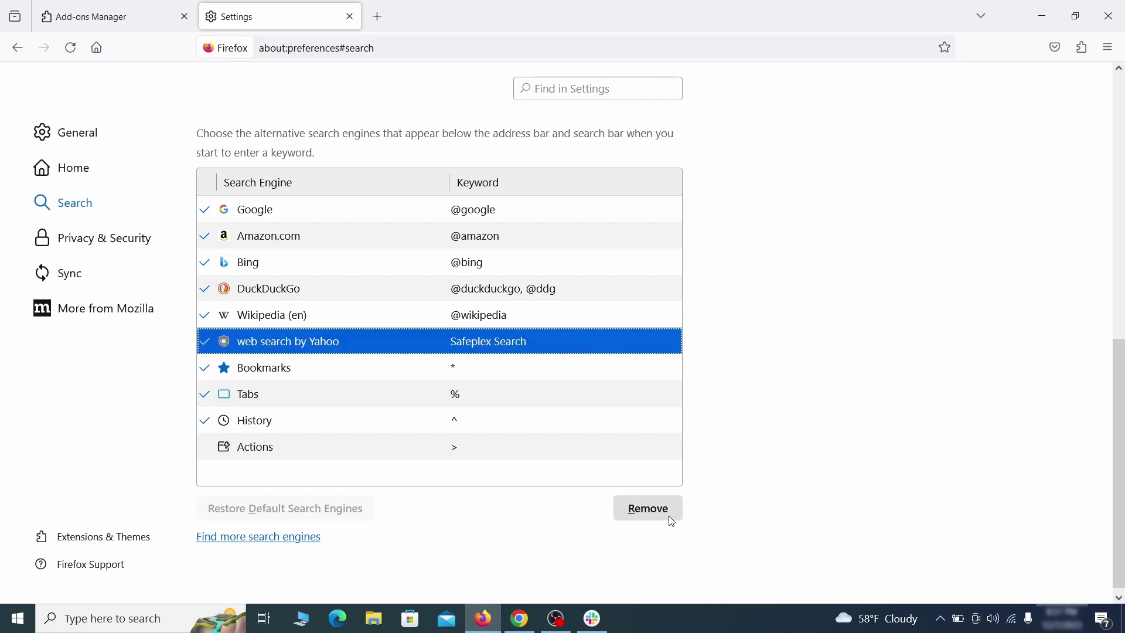
click(648, 508)
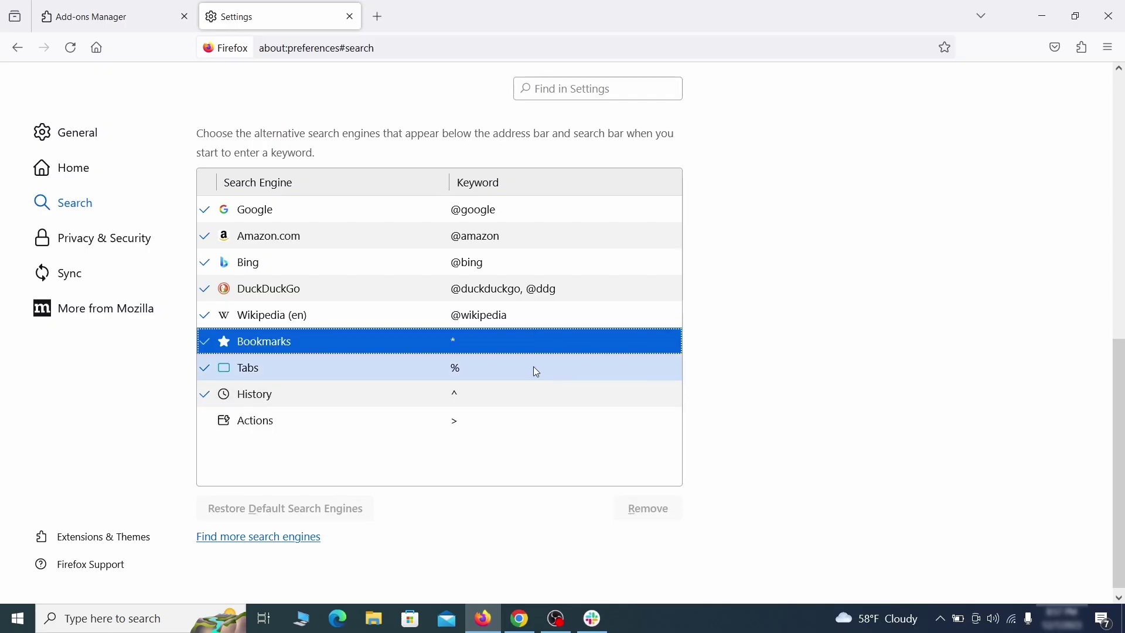
scroll(532, 369, up, 3)
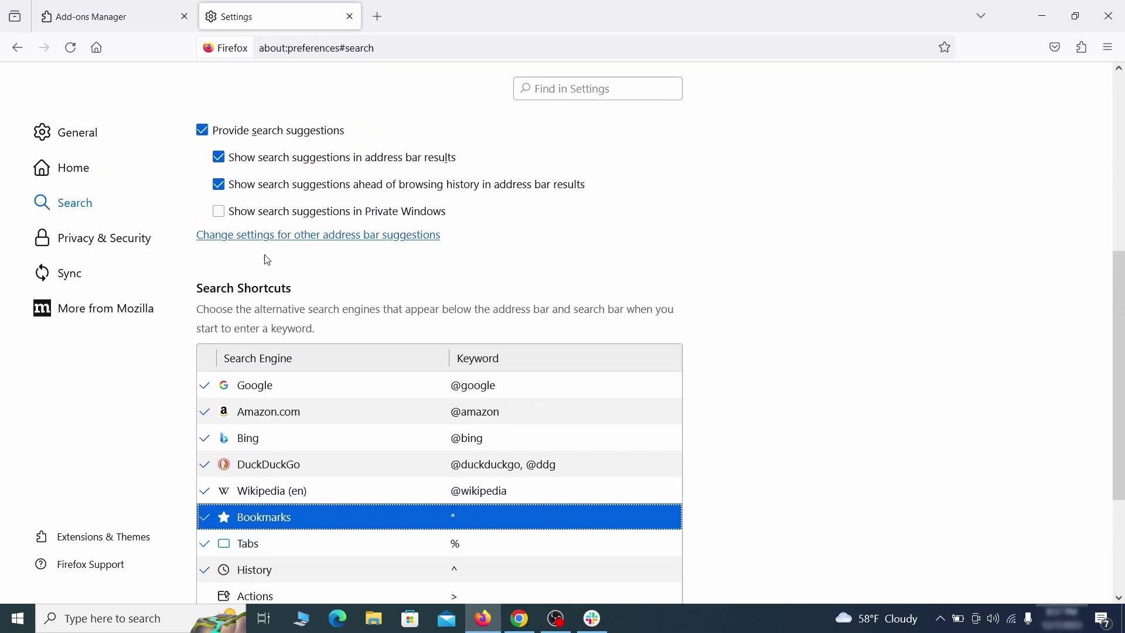
Clear all cookies, site data and cached web content from the privacy and security settings.
click(109, 235)
scroll(742, 266, down, 8)
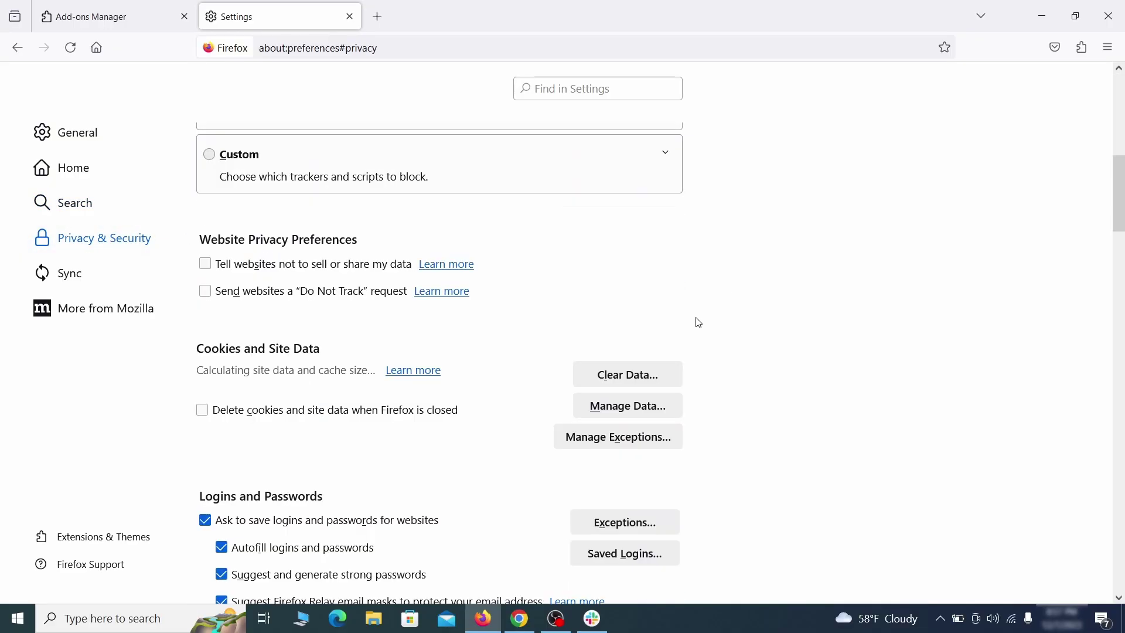
click(642, 376)
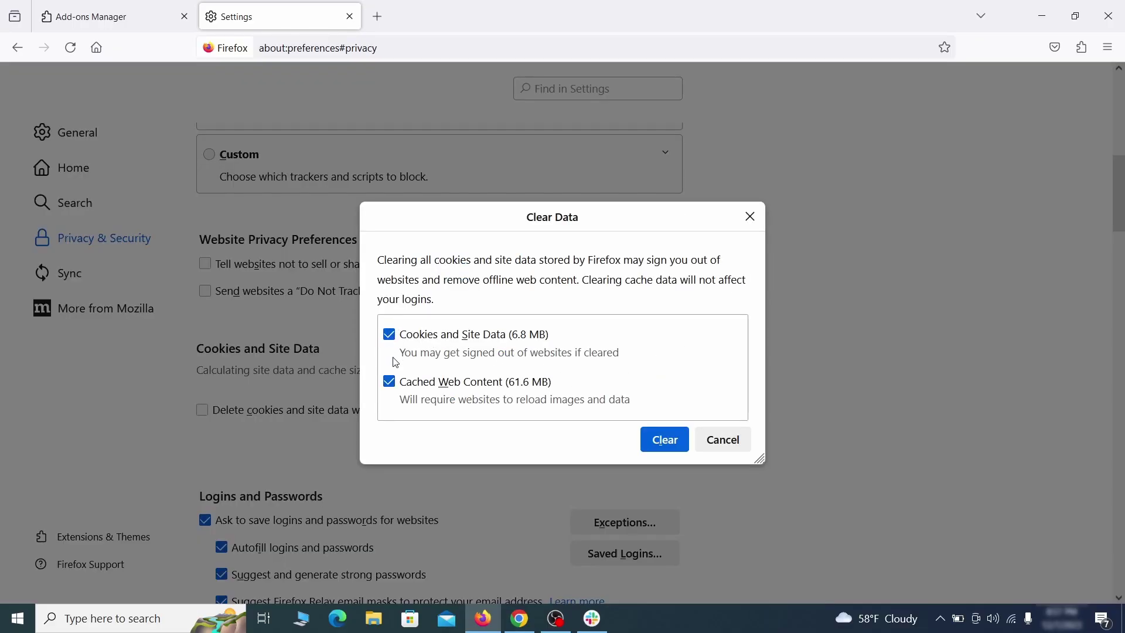
click(682, 444)
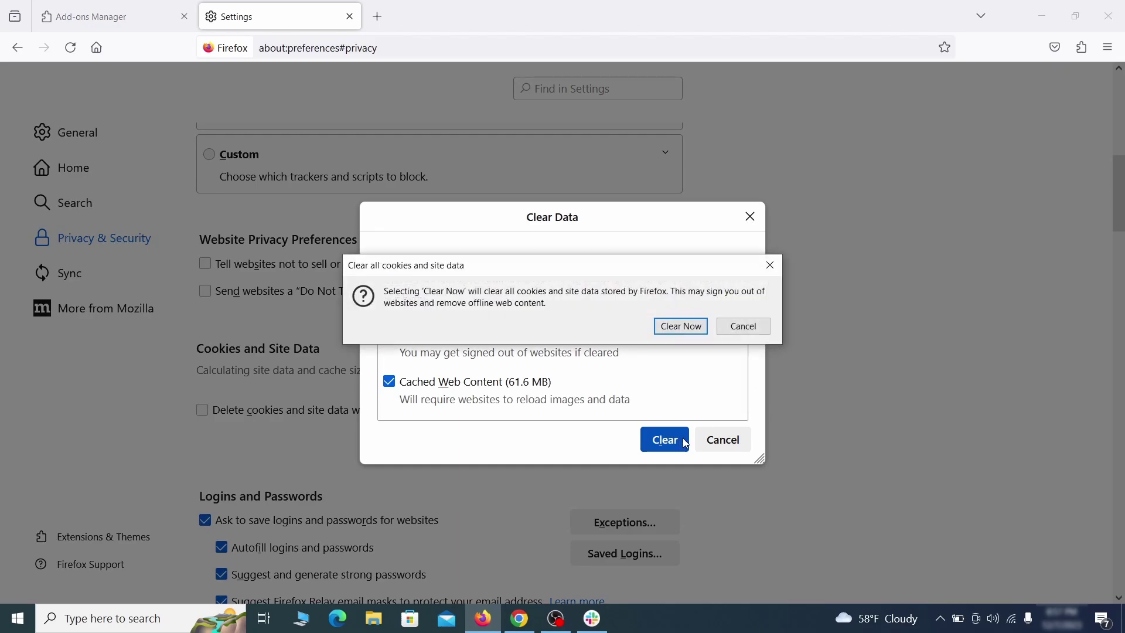
click(685, 327)
Open the notification permission settings in the privacy and security section.
scroll(765, 361, down, 12)
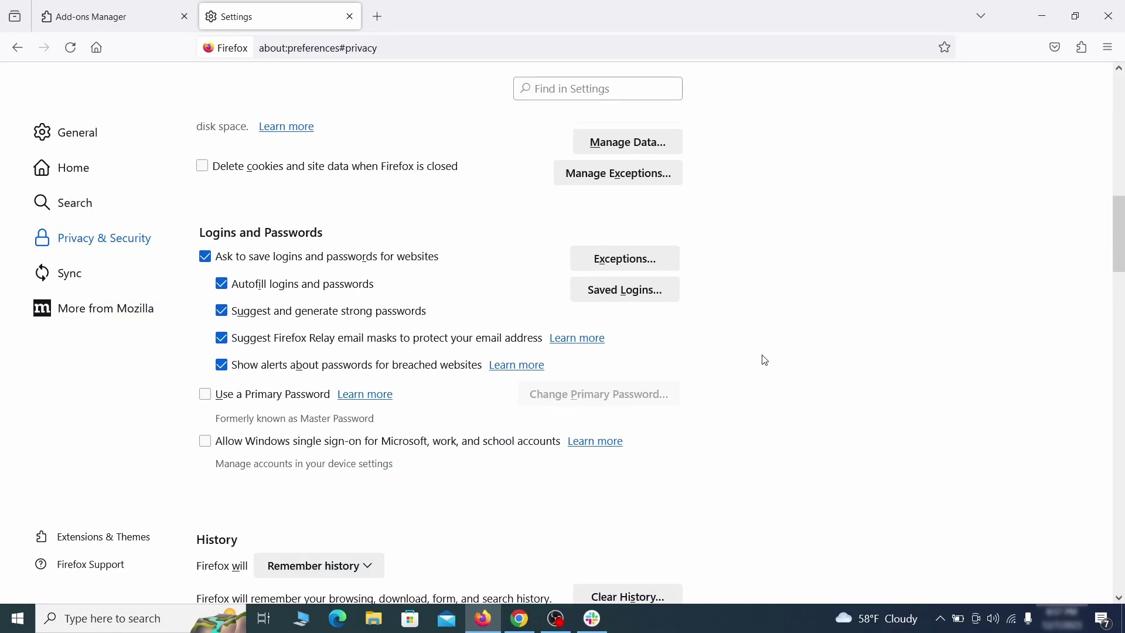
scroll(765, 360, down, 3)
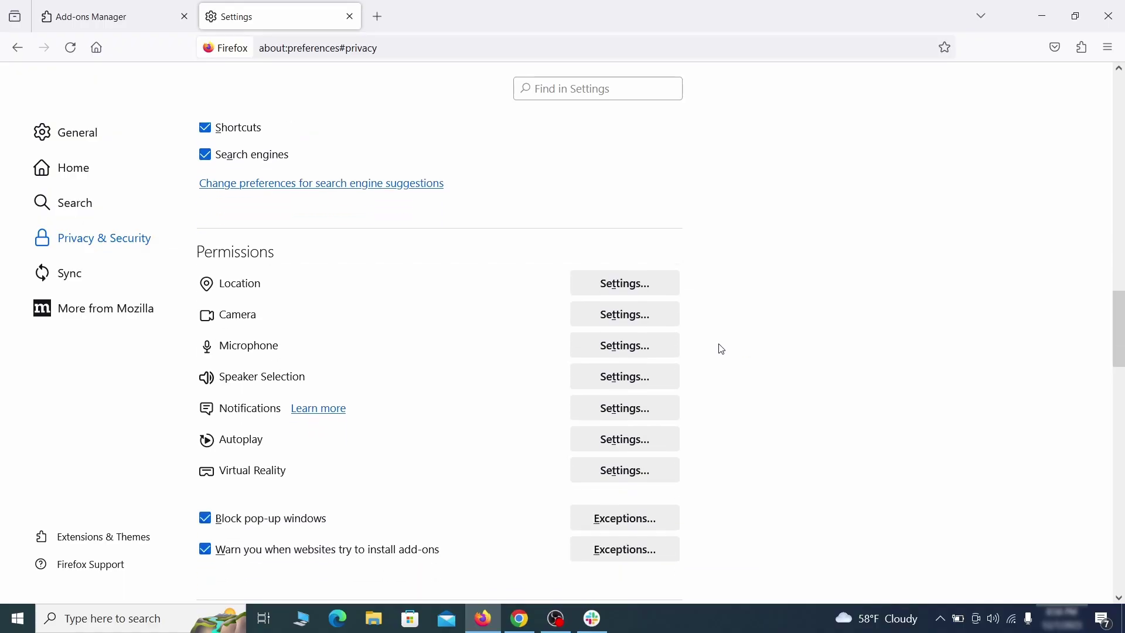
click(649, 411)
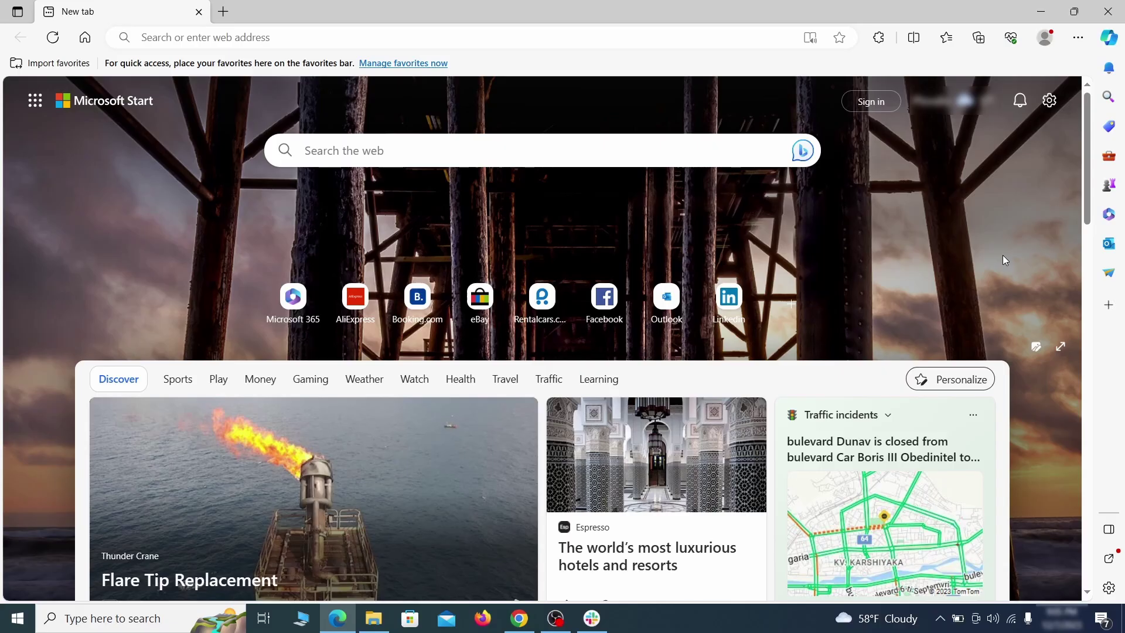
Open the extensions management page, and disable and remove the Quidco Cashback Reminder extension.
click(1078, 37)
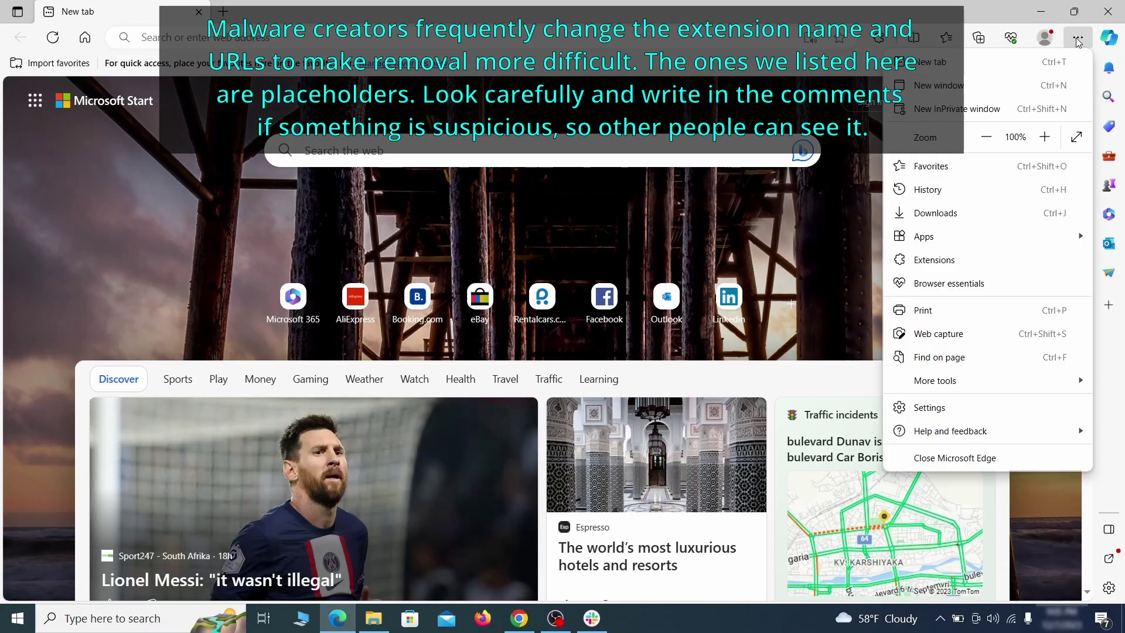
click(933, 260)
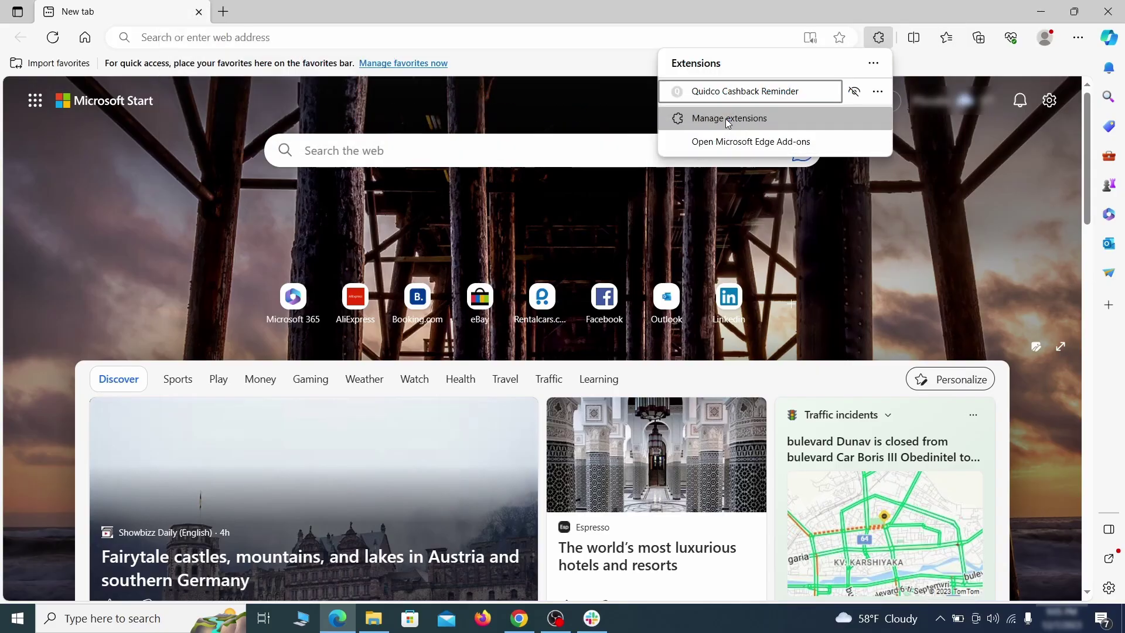
click(727, 120)
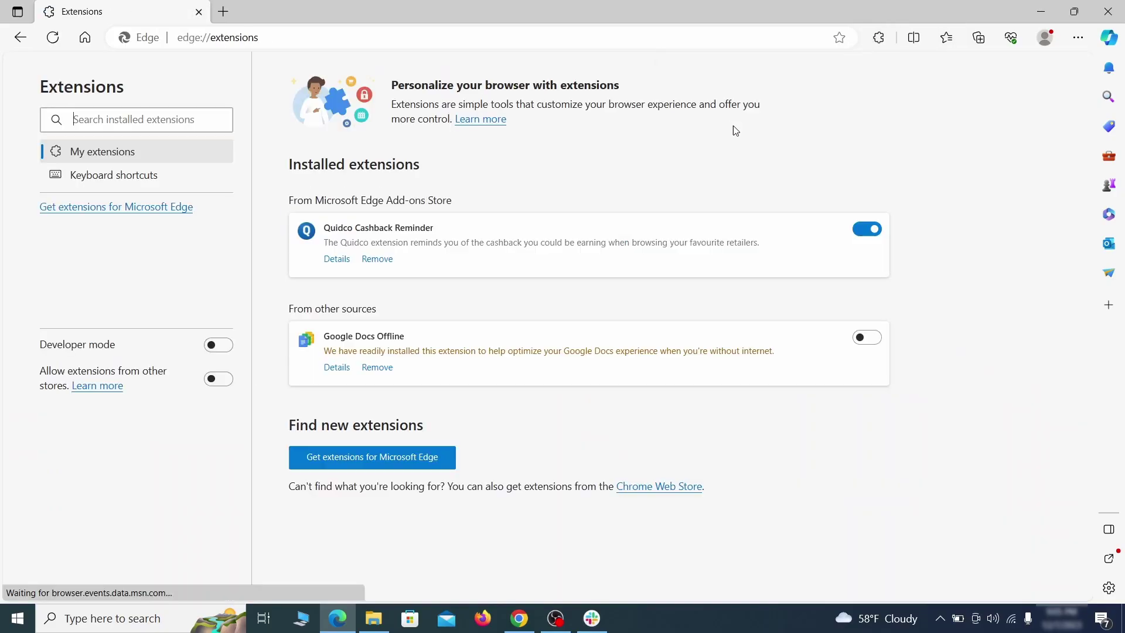
click(867, 231)
click(376, 259)
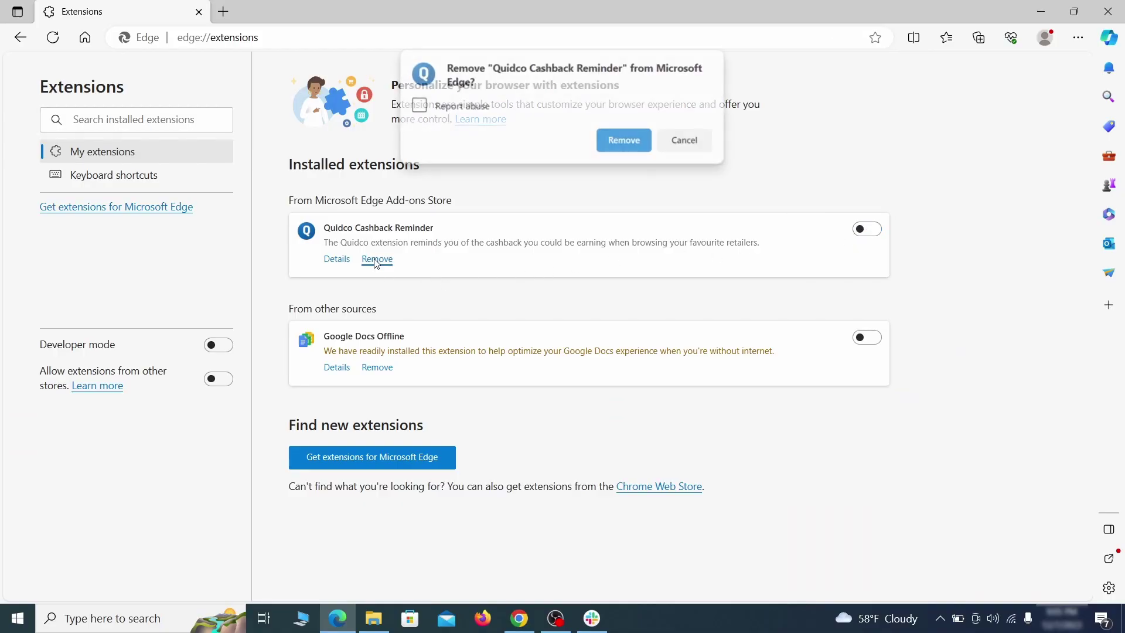
click(624, 141)
In a new tab, open the privacy, search and services settings and bring up the options for clearing browsing data.
key(ctrl+t)
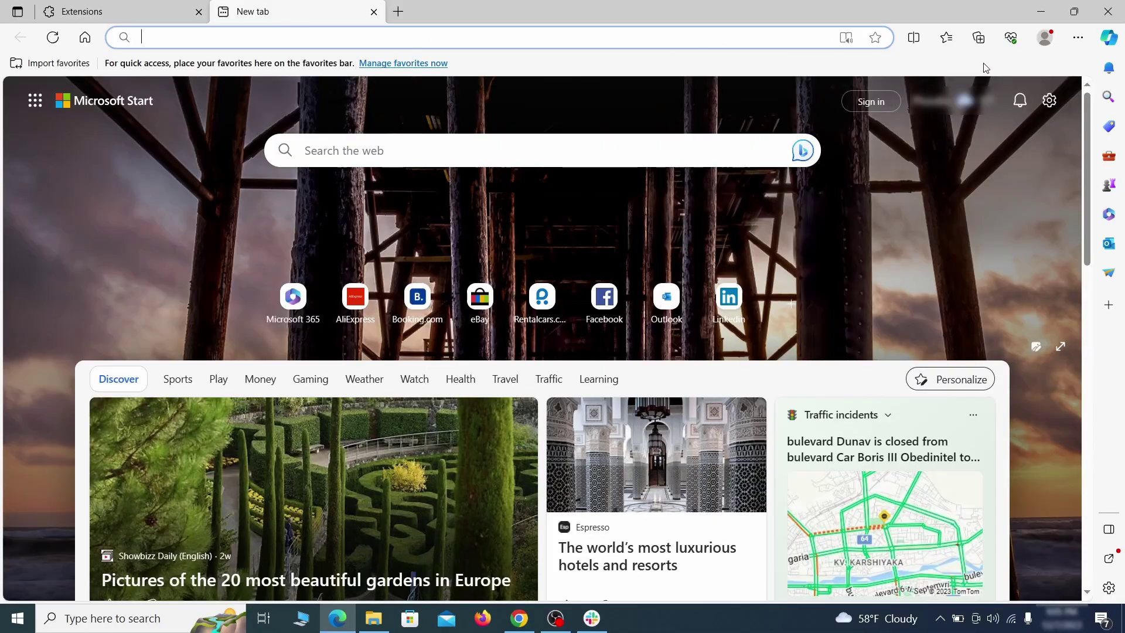
click(1076, 39)
click(935, 407)
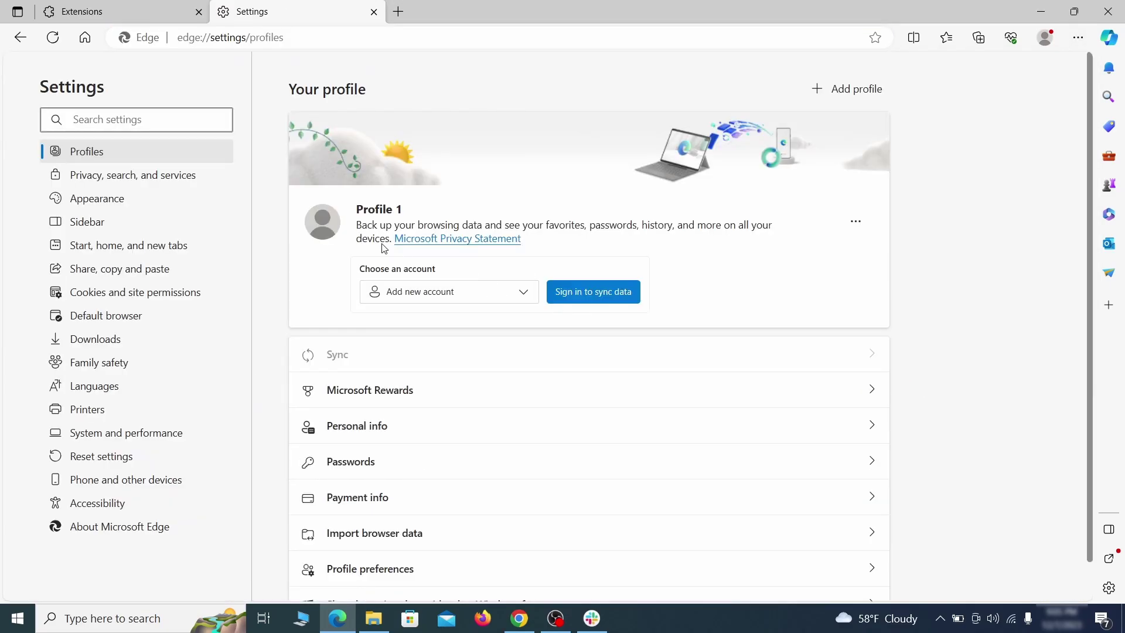
click(188, 177)
scroll(611, 359, down, 4)
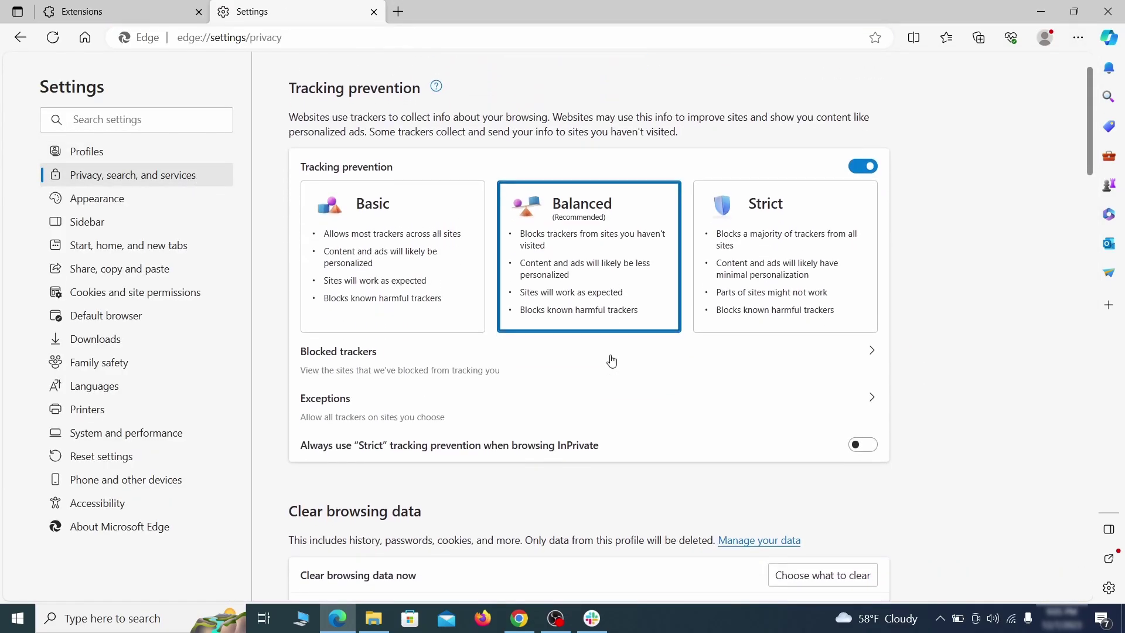
click(842, 408)
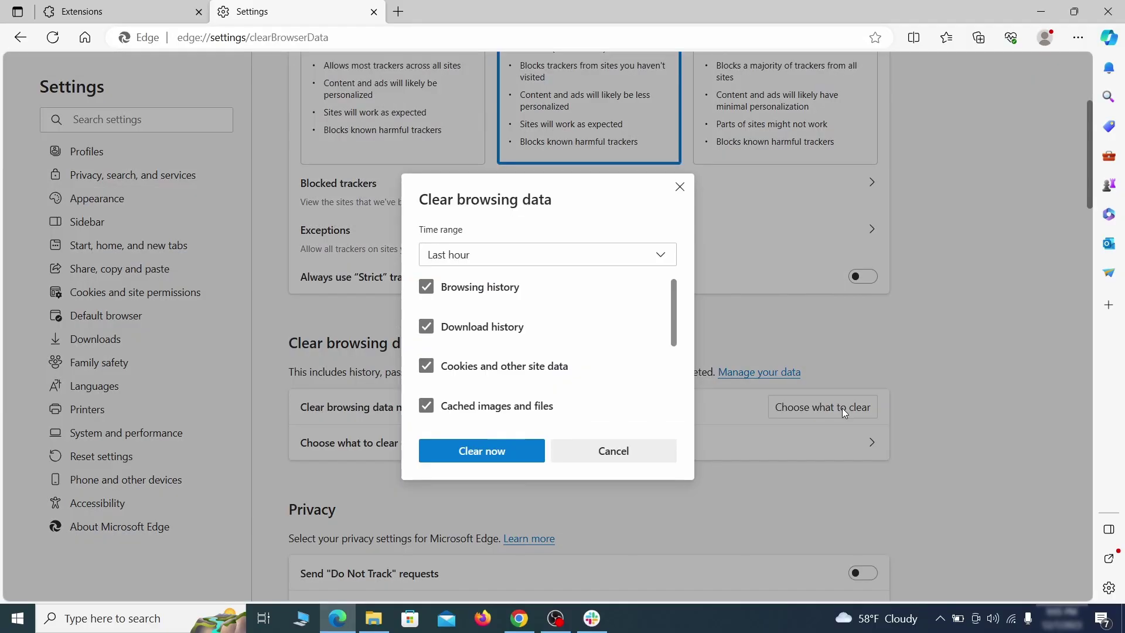
Set Google as the search engine used in the address bar under the address bar and search settings.
scroll(464, 335, down, 4)
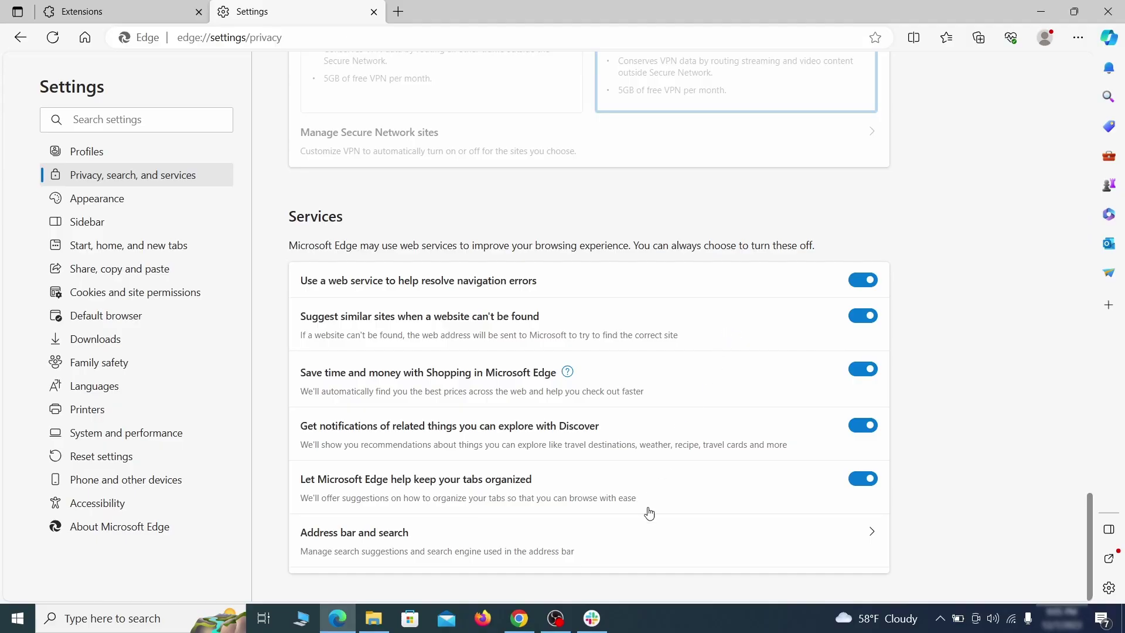
click(642, 554)
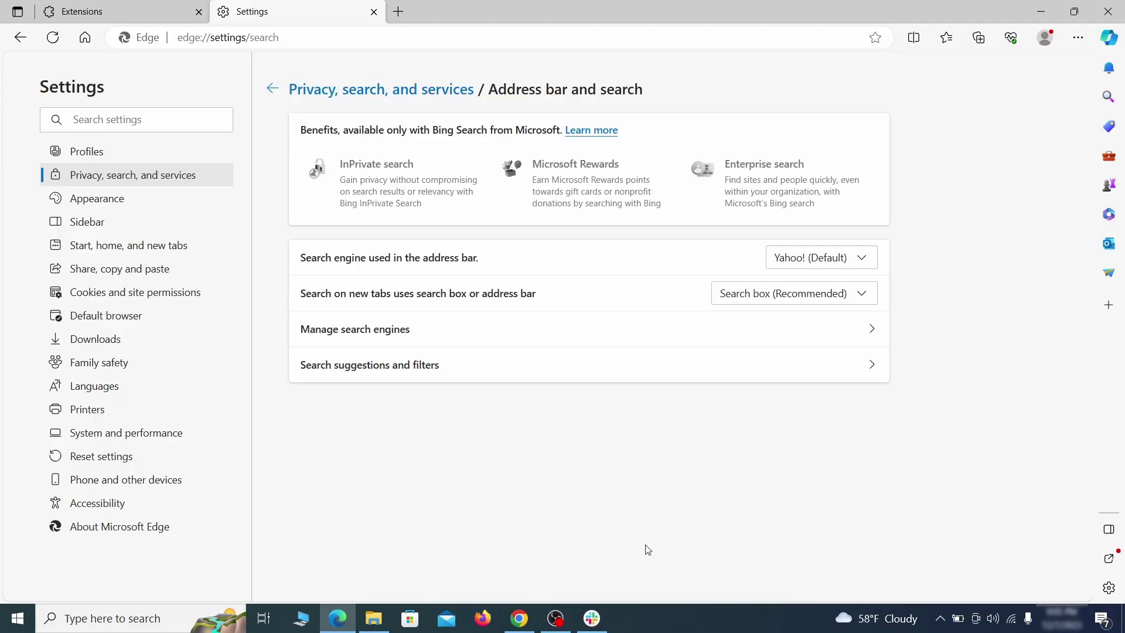
click(867, 260)
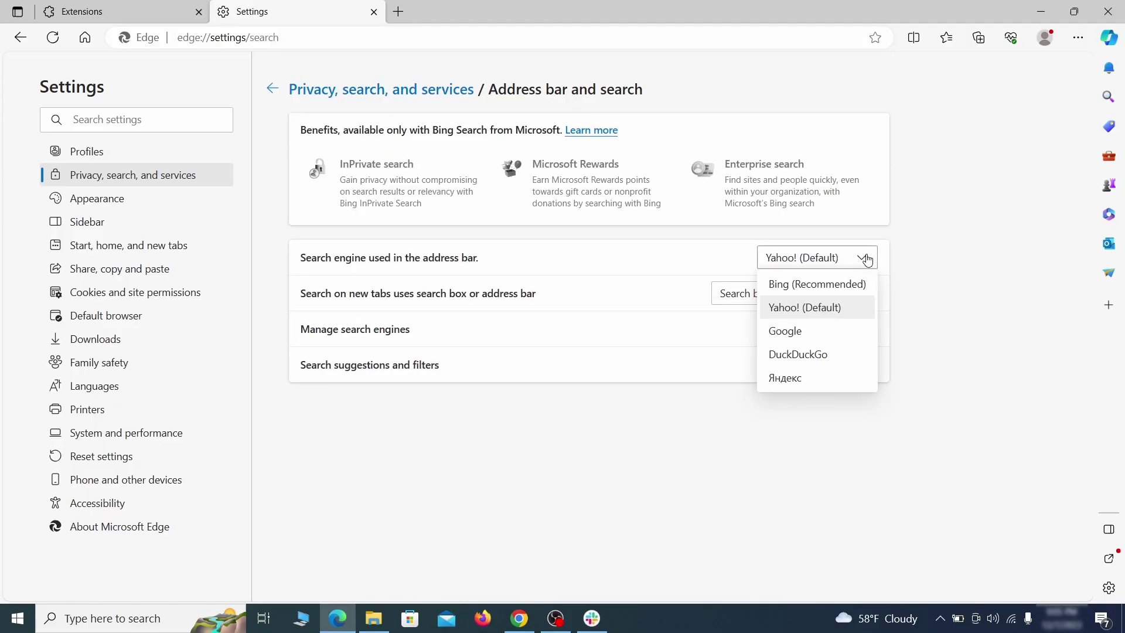
click(833, 328)
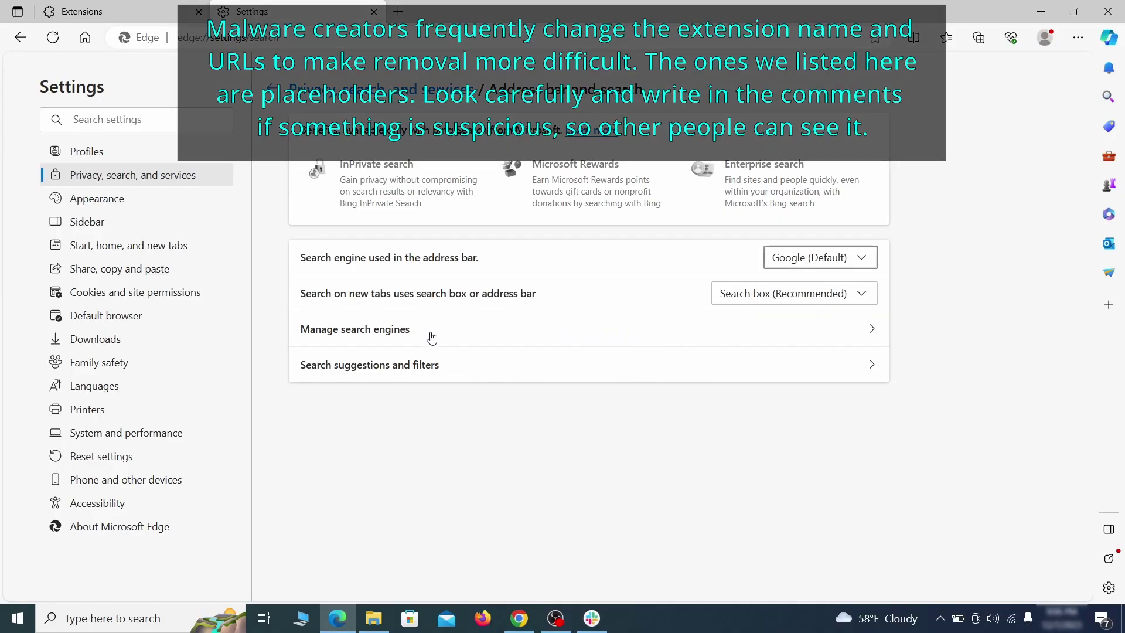
Remove the ExampleRougeURL.com entry from the managed search engines list.
click(431, 336)
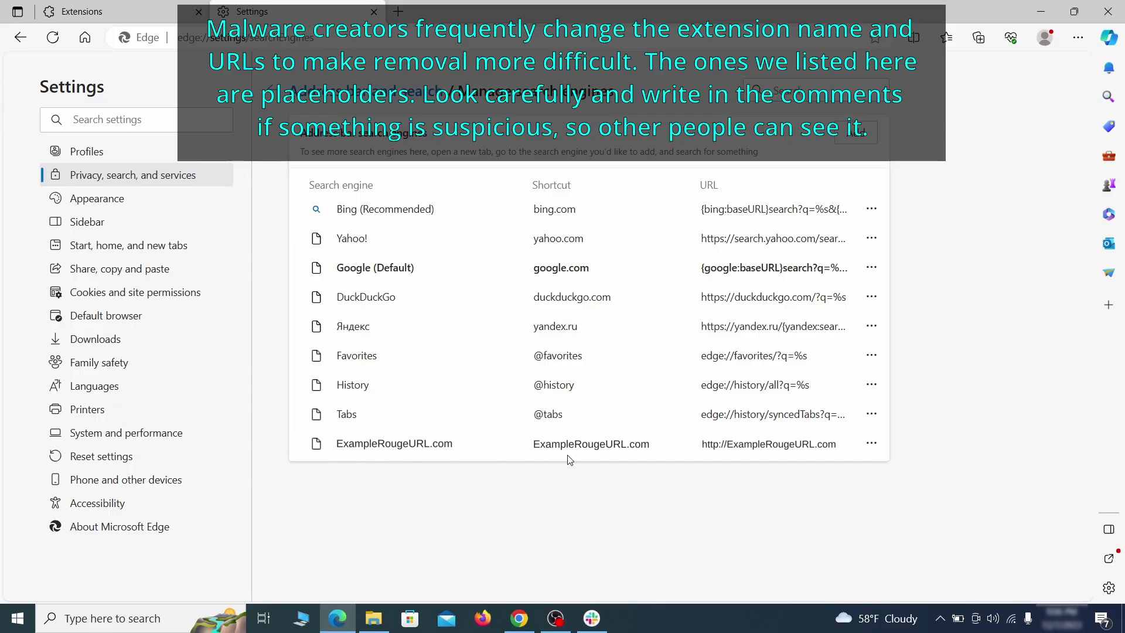
click(871, 444)
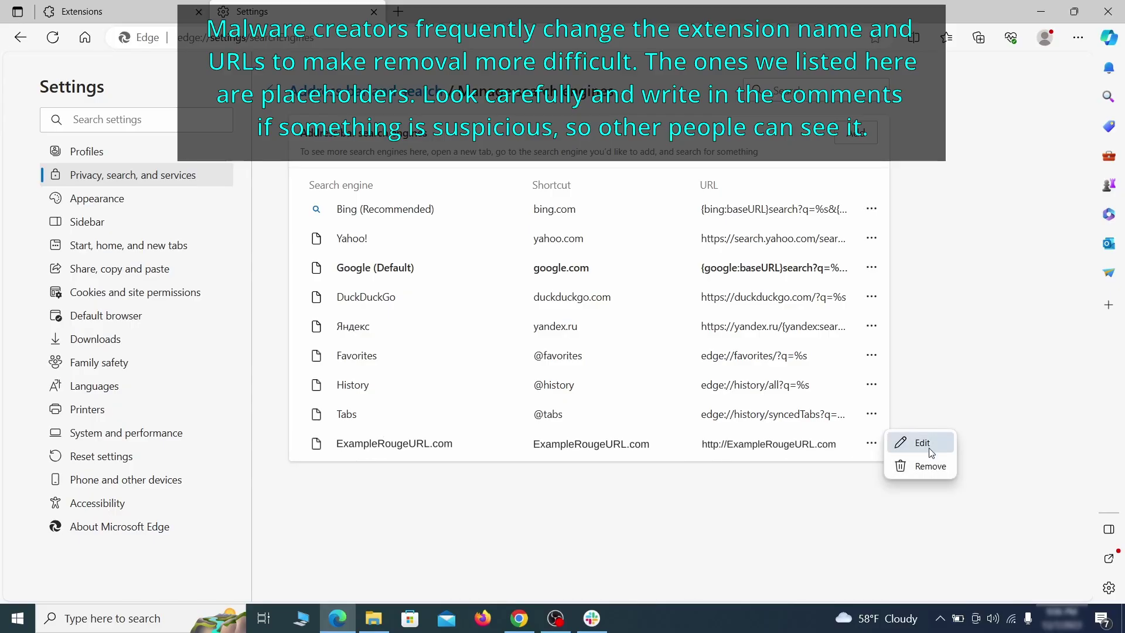
click(927, 466)
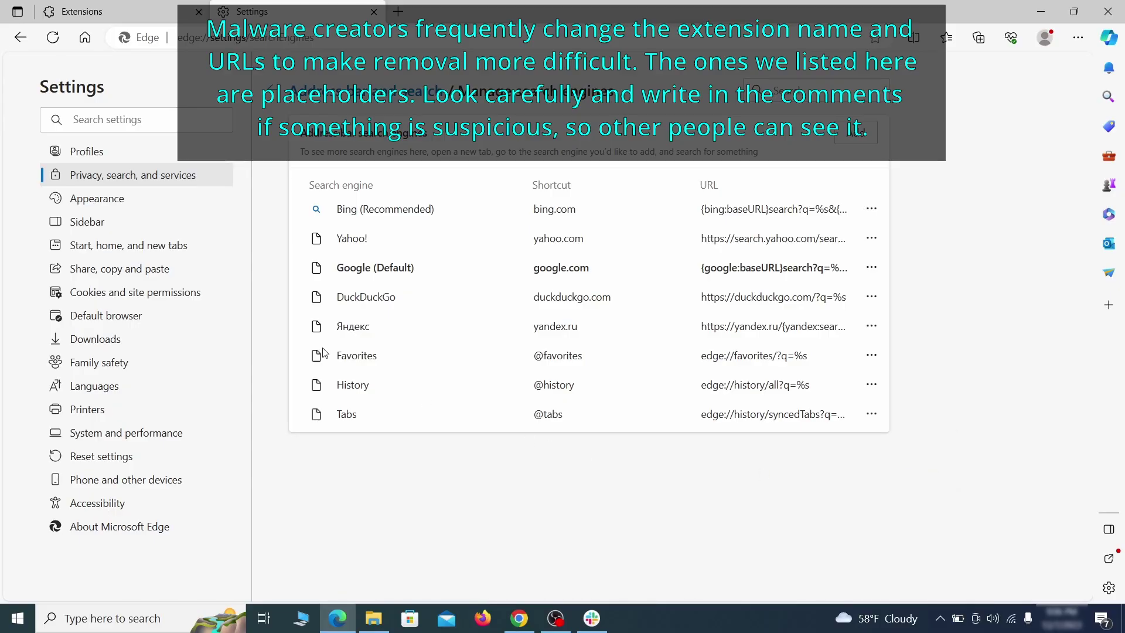
In the start, home and new tabs settings, delete ExampleRougeURL.com from the pages opened at startup.
click(141, 246)
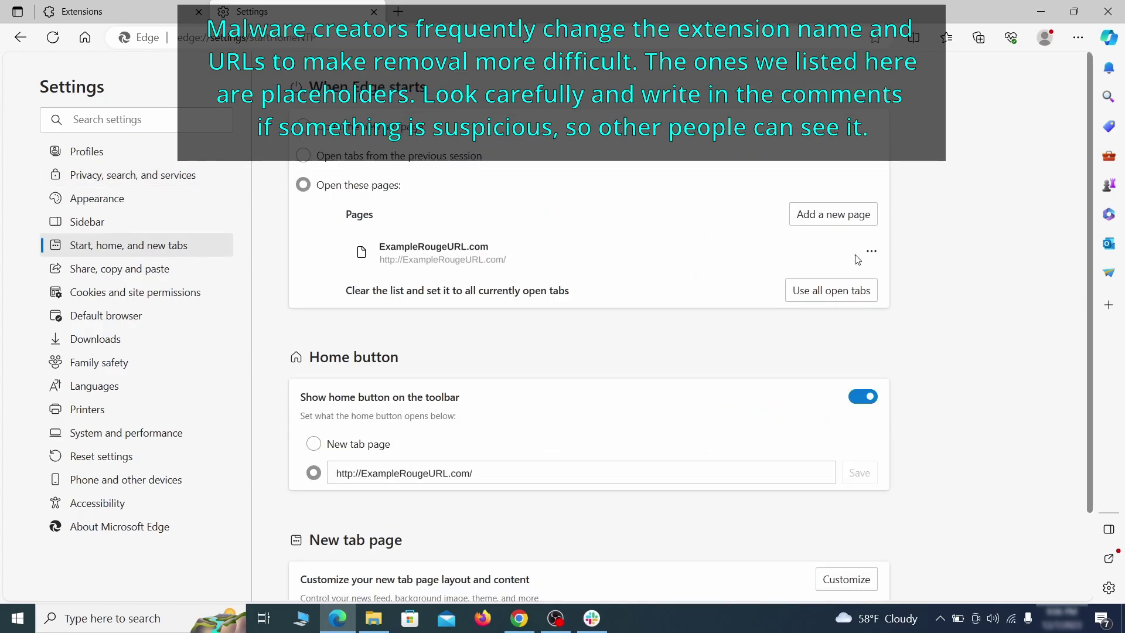
click(871, 252)
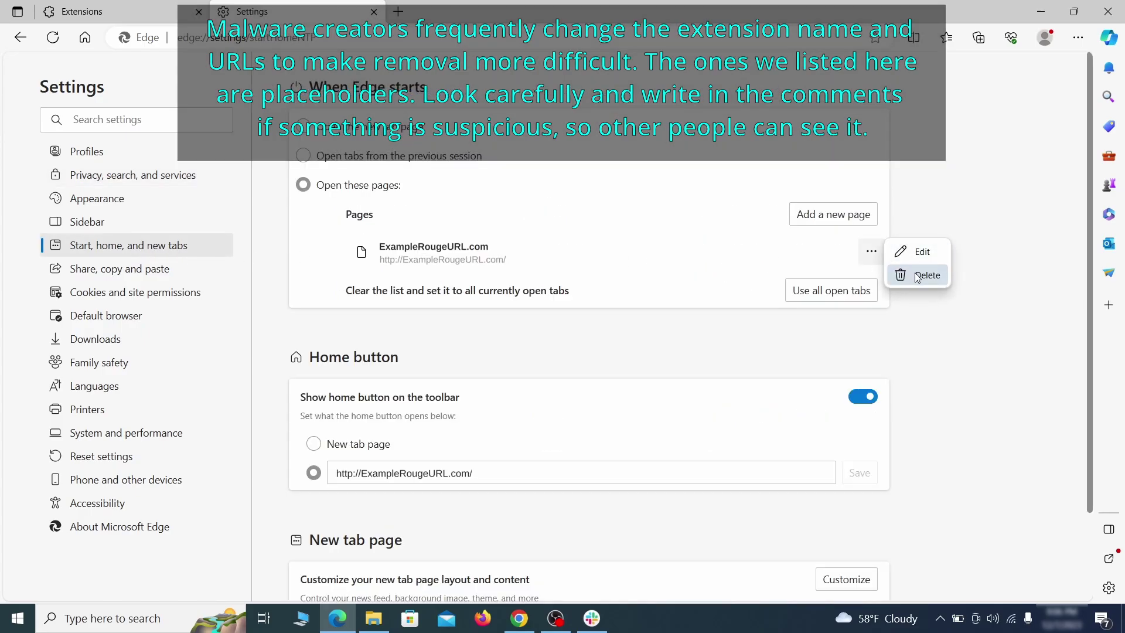
click(917, 275)
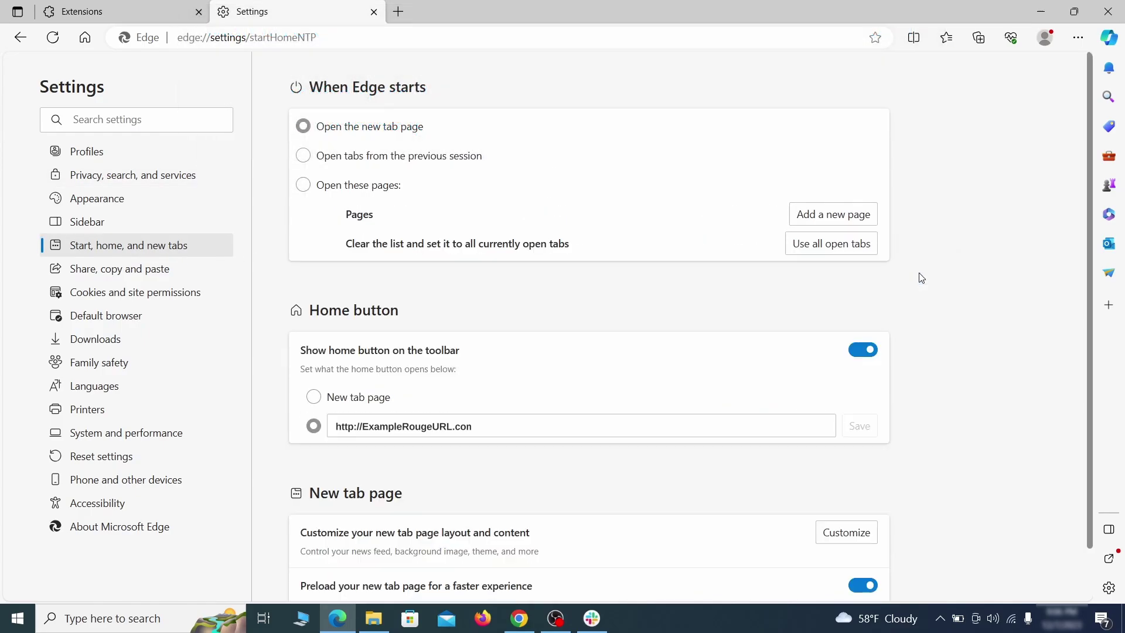
Clear the home button's custom URL, make it open the new tab page, and set startup to open tabs from the previous session.
click(491, 420)
key(ctrl+a)
key(BackSpace)
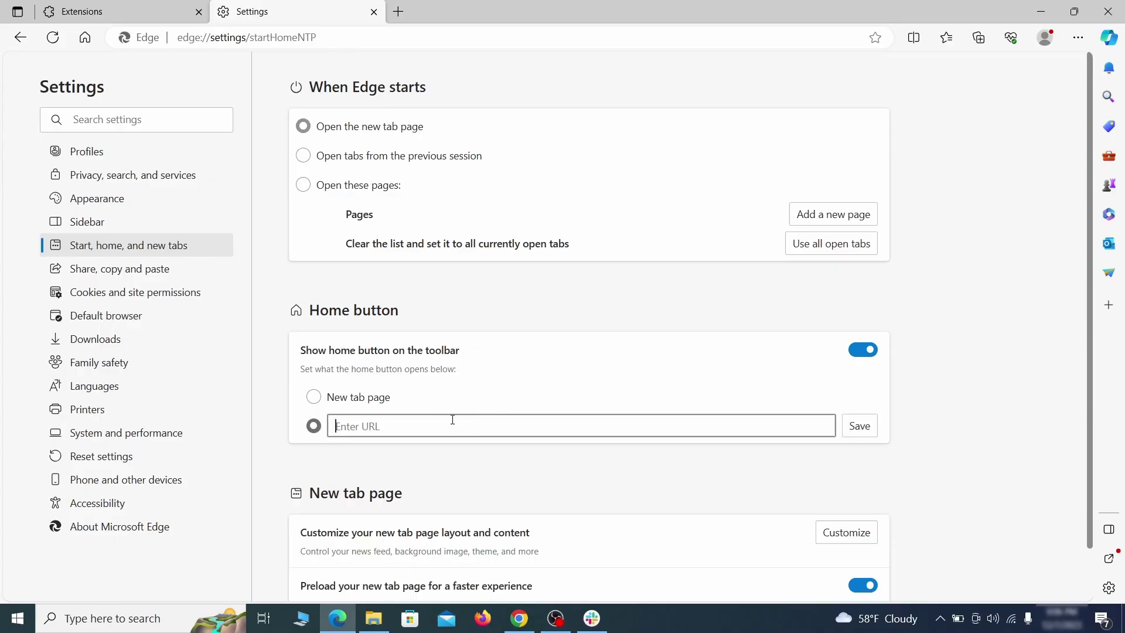
click(313, 398)
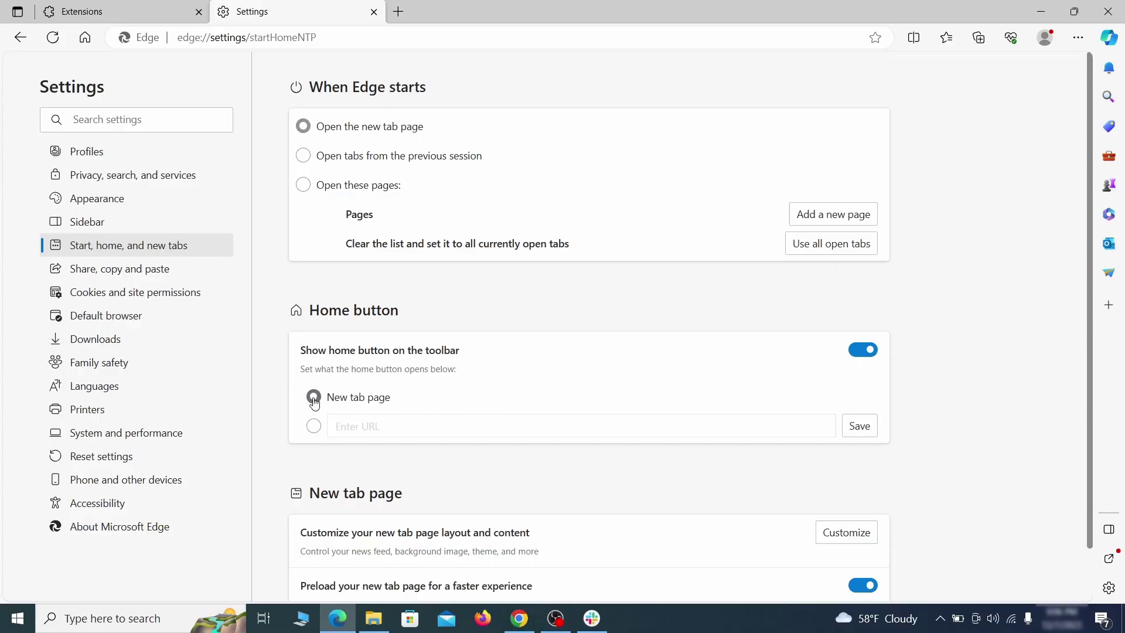
click(303, 157)
Remove ExampleRougeURL.com from the sites allowed to send notifications in the cookies and site permissions settings.
click(206, 293)
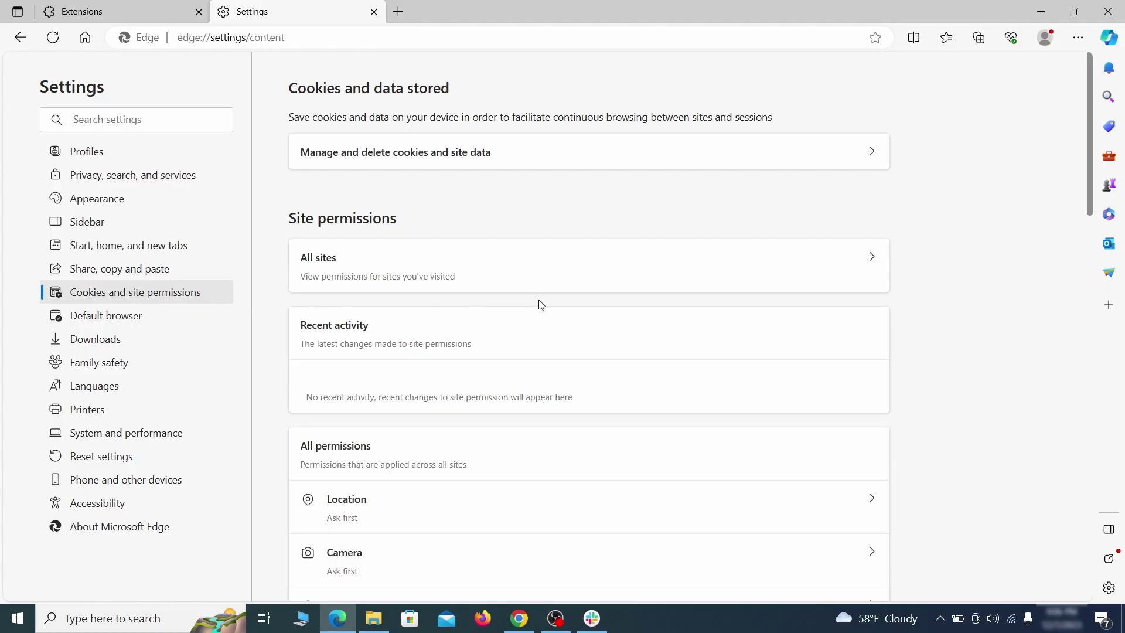
scroll(540, 304, down, 5)
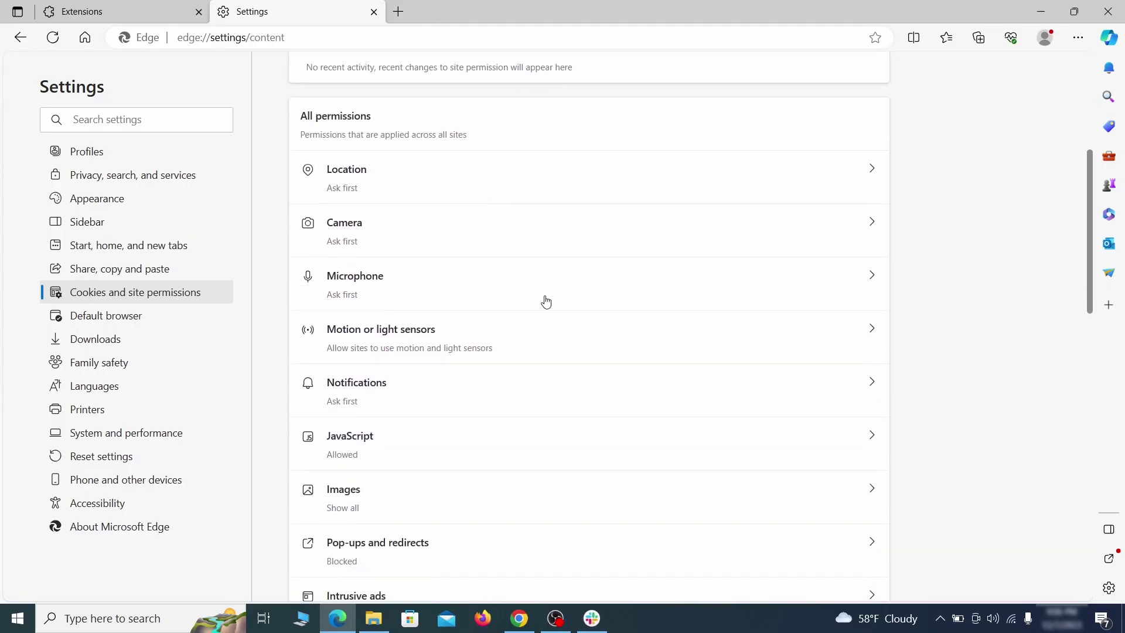
scroll(546, 301, down, 2)
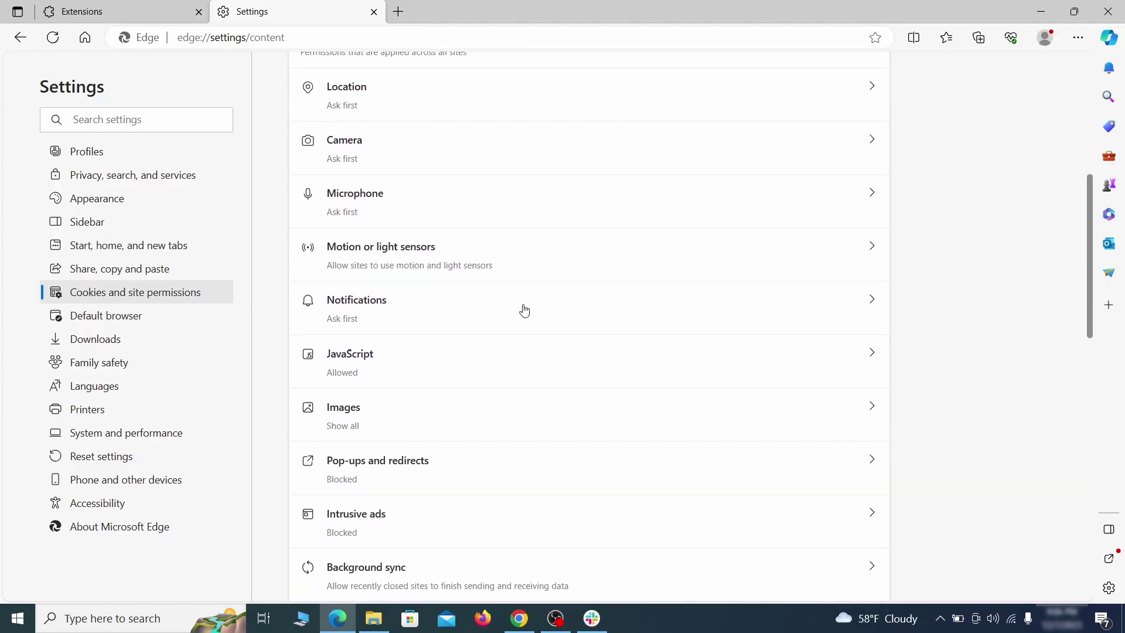
click(524, 310)
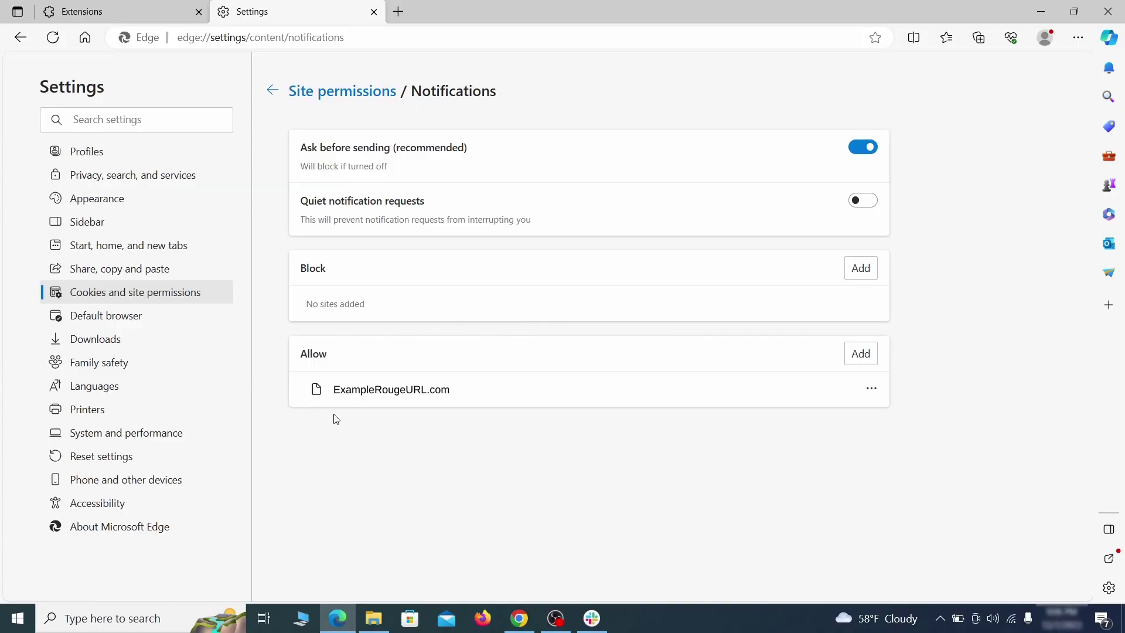
click(871, 388)
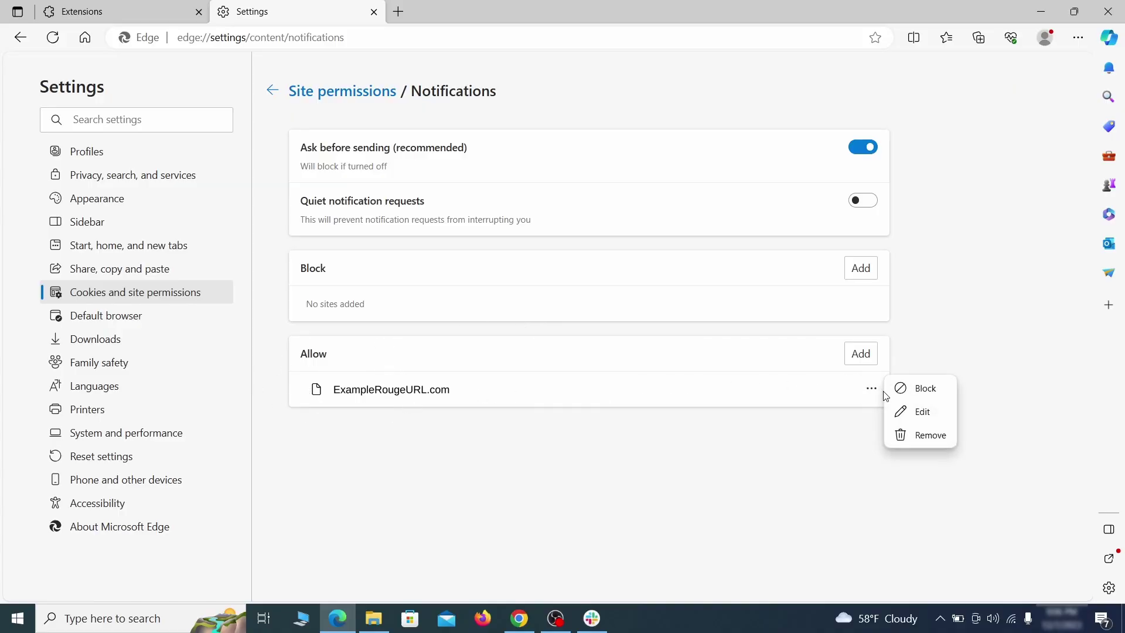
click(923, 437)
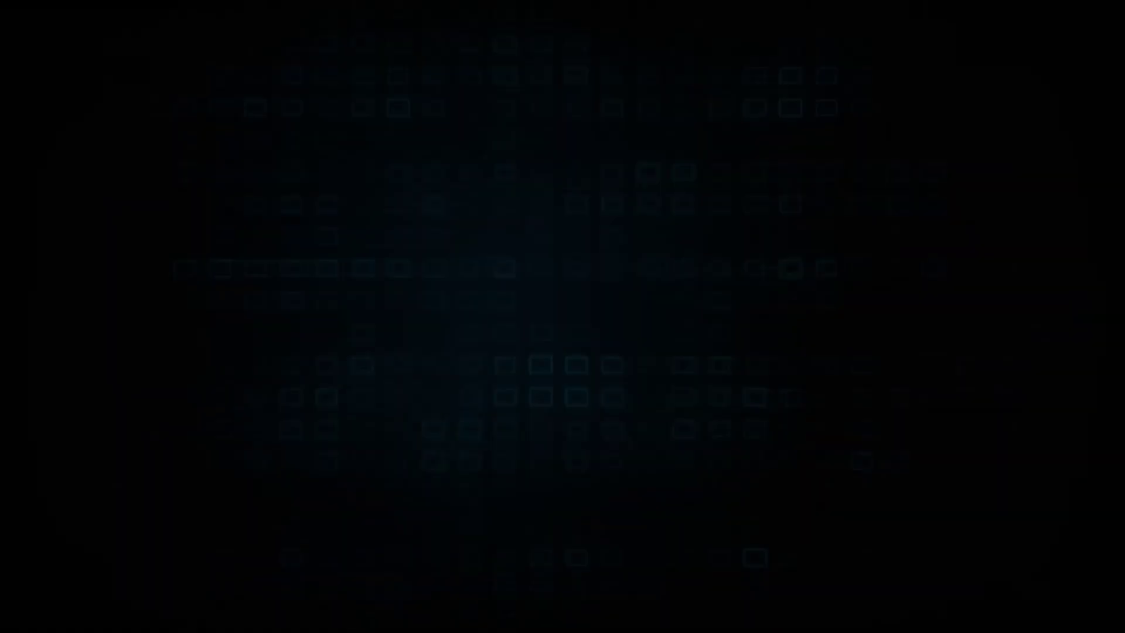